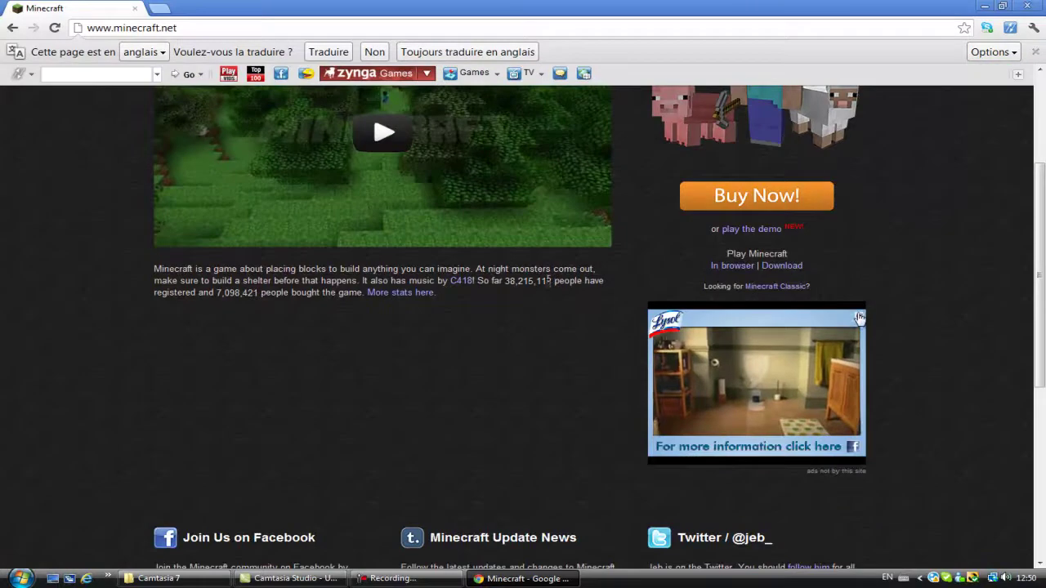
# Step: Create a desktop folder named 'Serveur TUTO' and return to the minecraft.net page
pyautogui.scroll(3, 274, 431)
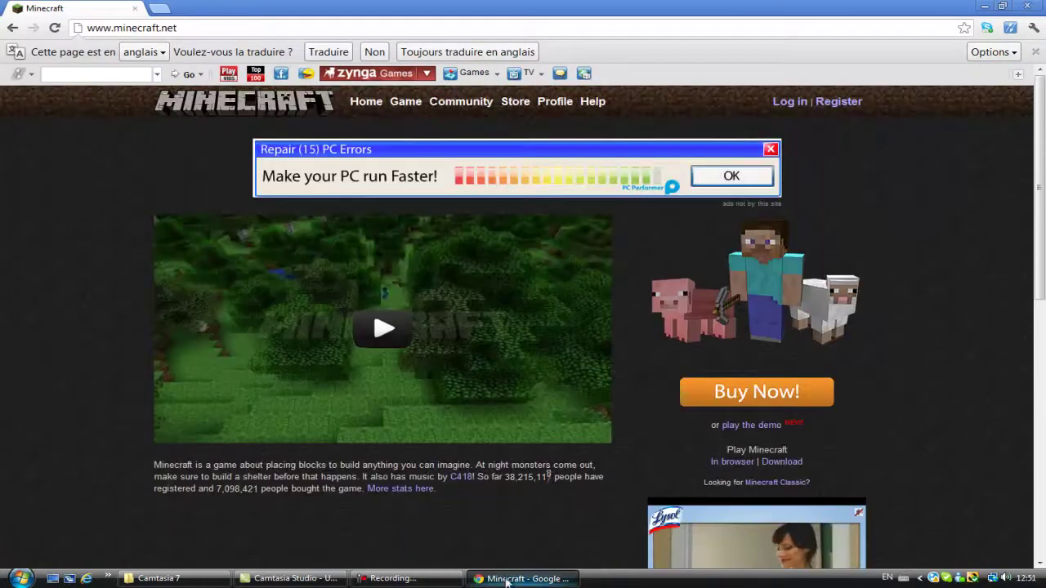
pyautogui.press('super+d')
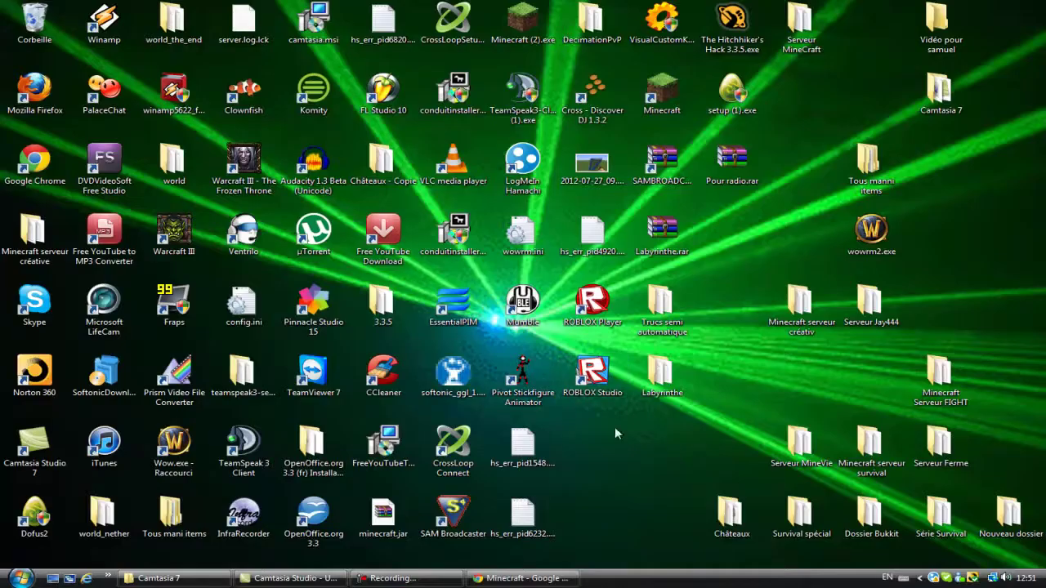
pyautogui.rightClick(603, 482)
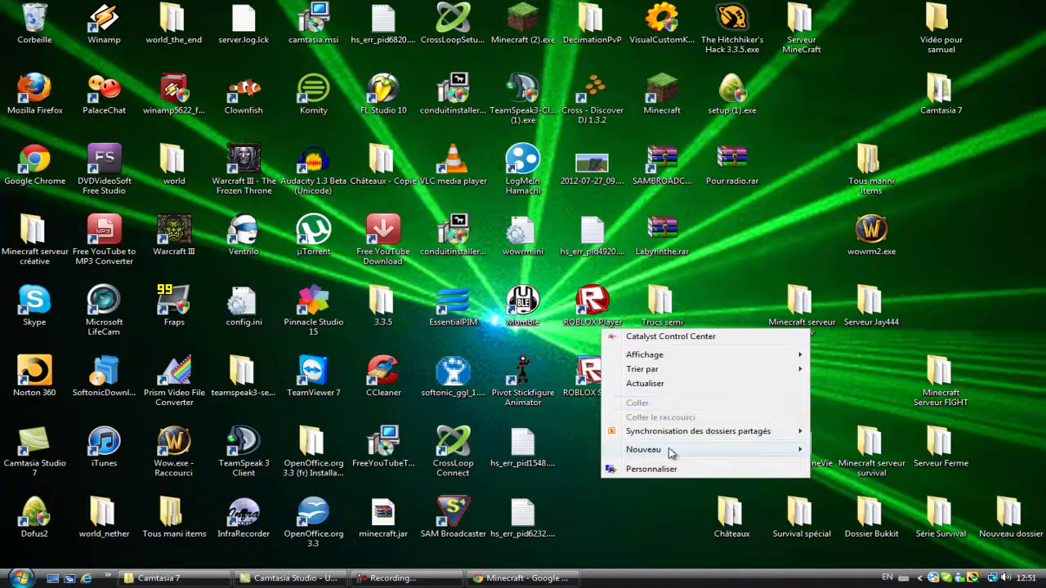
pyautogui.moveTo(654, 450)
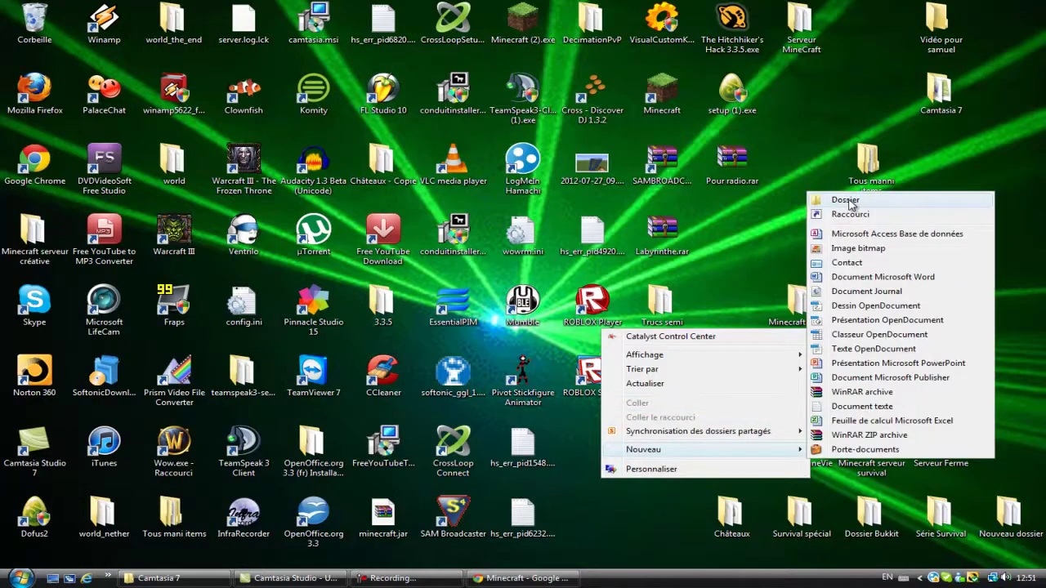
pyautogui.click(849, 203)
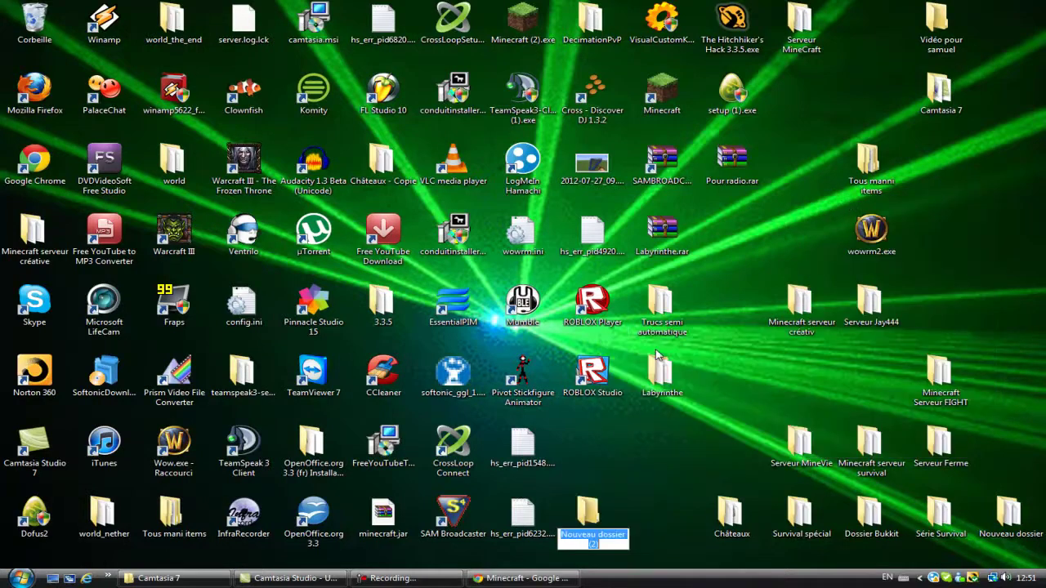
pyautogui.press('BackSpace')
pyautogui.write('Serveur TUTO')
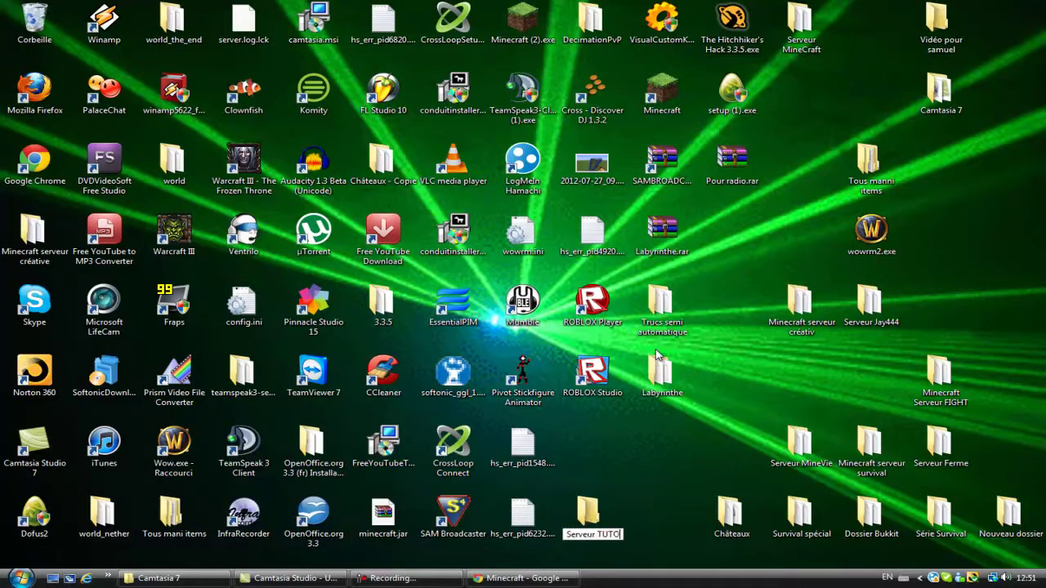
pyautogui.press('Return')
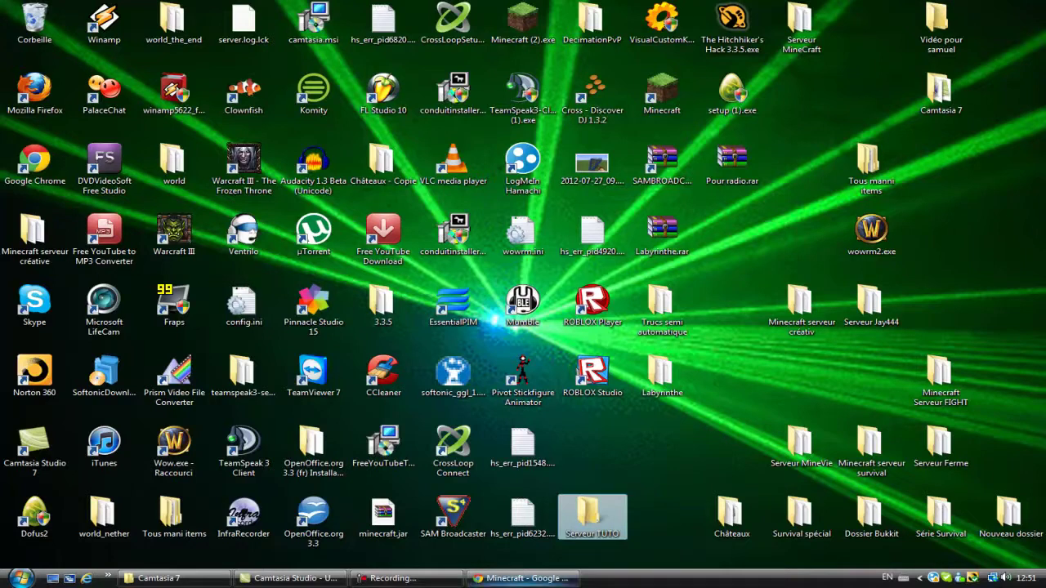
pyautogui.click(523, 578)
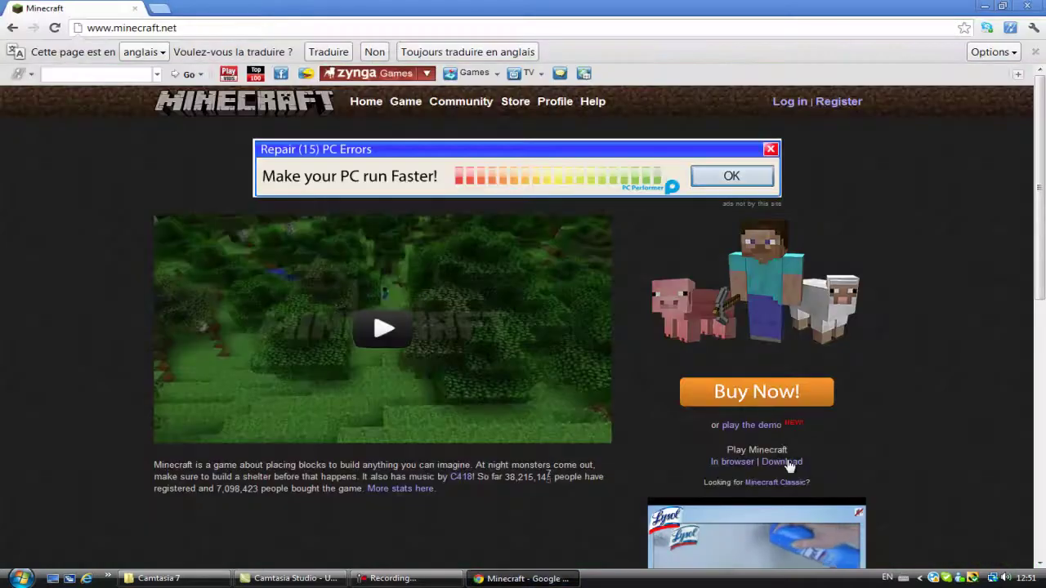
# Step: Download Minecraft_Server.exe from the minecraft.net download page
pyautogui.click(781, 462)
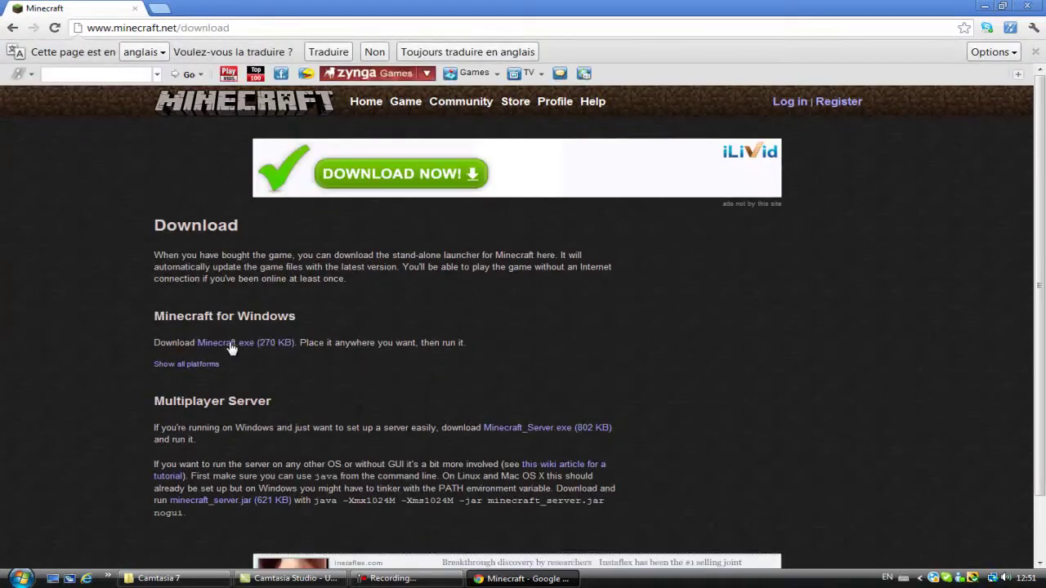
pyautogui.click(550, 431)
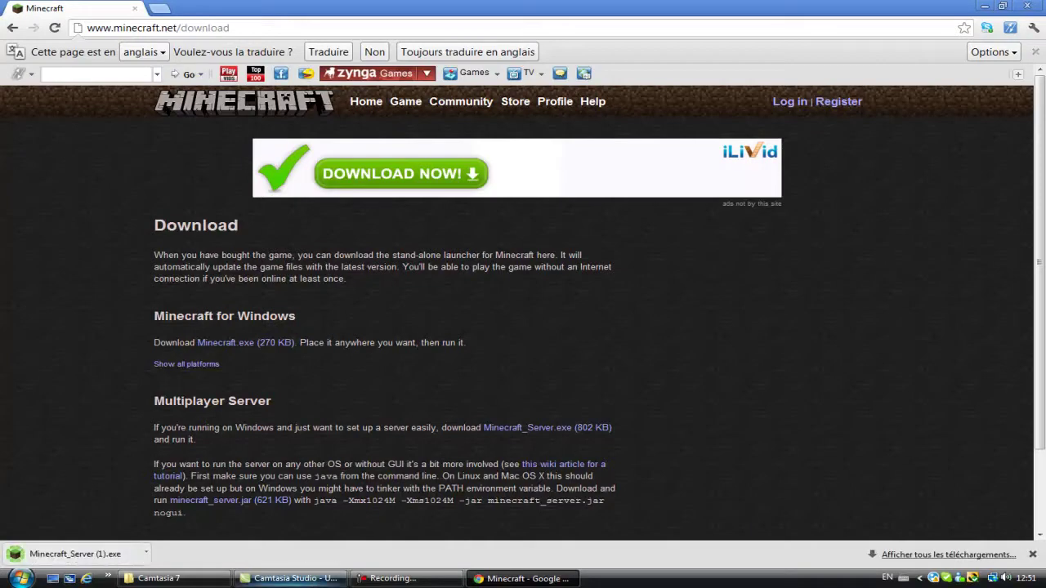
pyautogui.click(163, 579)
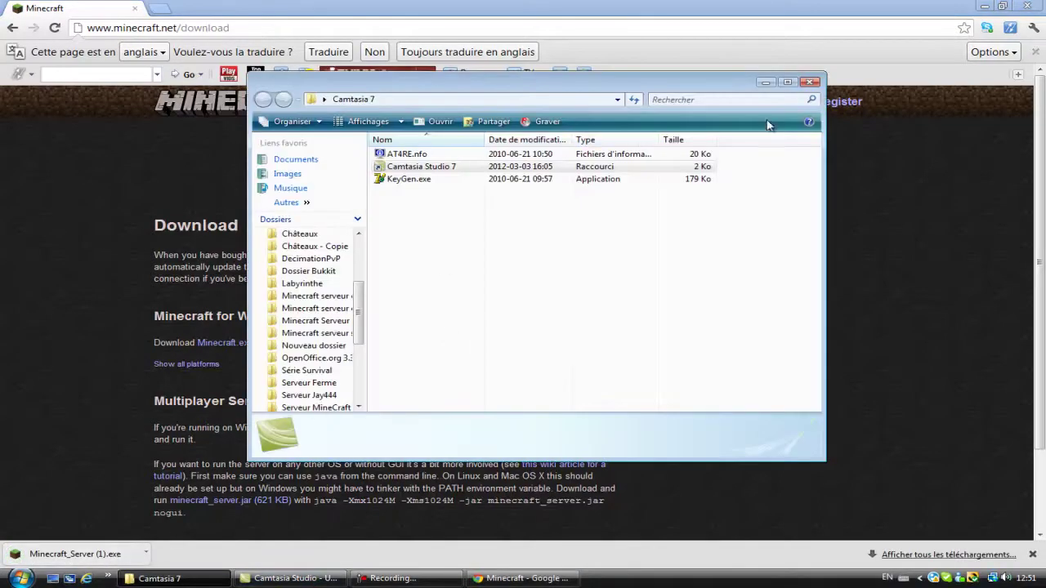
pyautogui.click(765, 81)
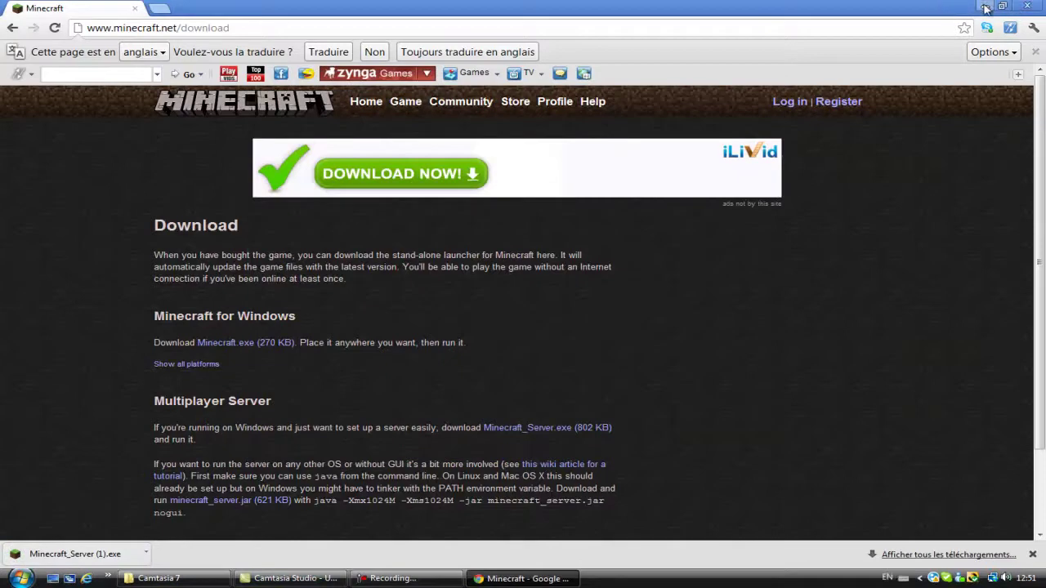
# Step: Move the downloaded Minecraft_Server (1).exe into the Serveur TUTO folder
pyautogui.click(984, 9)
pyautogui.doubleClick(605, 506)
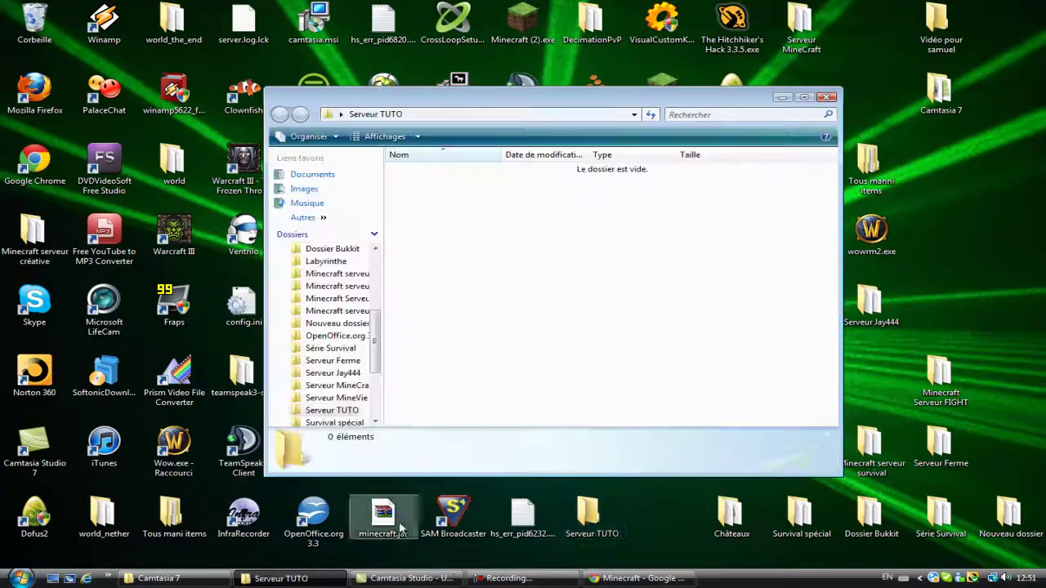
pyautogui.click(638, 579)
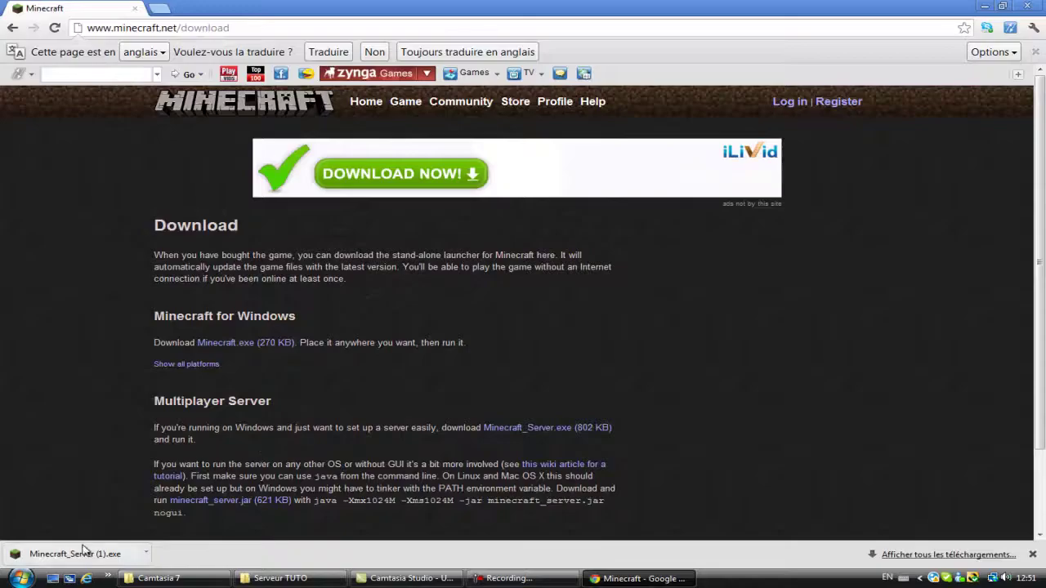
pyautogui.click(282, 577)
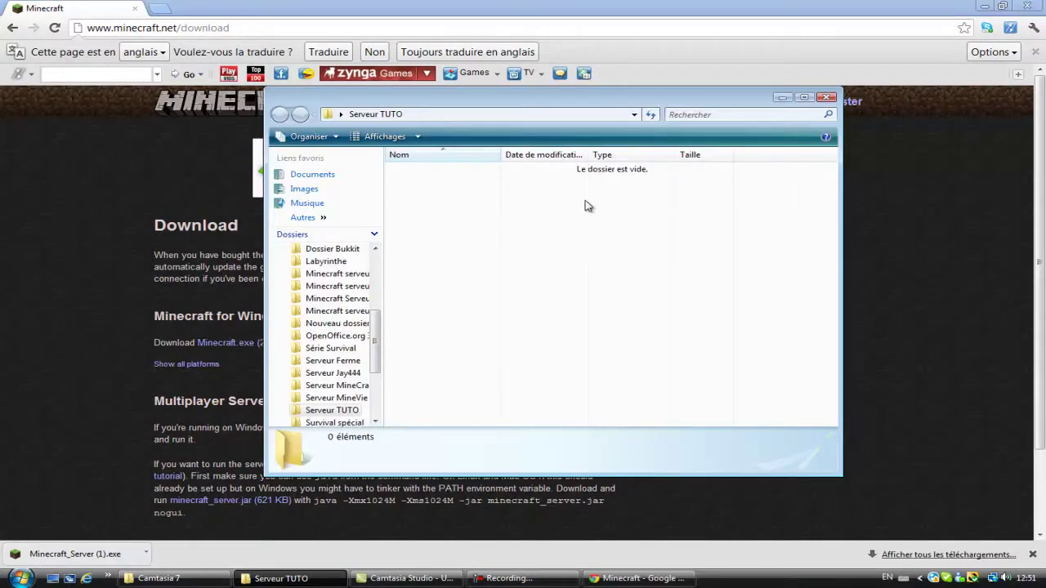
pyautogui.moveTo(457, 306); pyautogui.dragTo(420, 295)
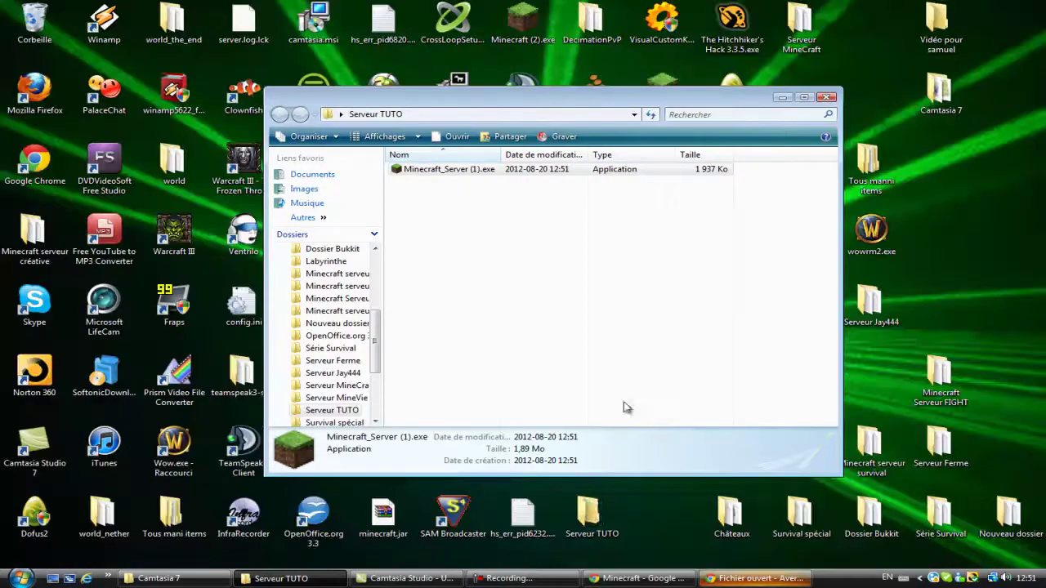
# Step: Run Minecraft_Server (1).exe past the security warnings to generate its files, then minimize it
pyautogui.click(732, 577)
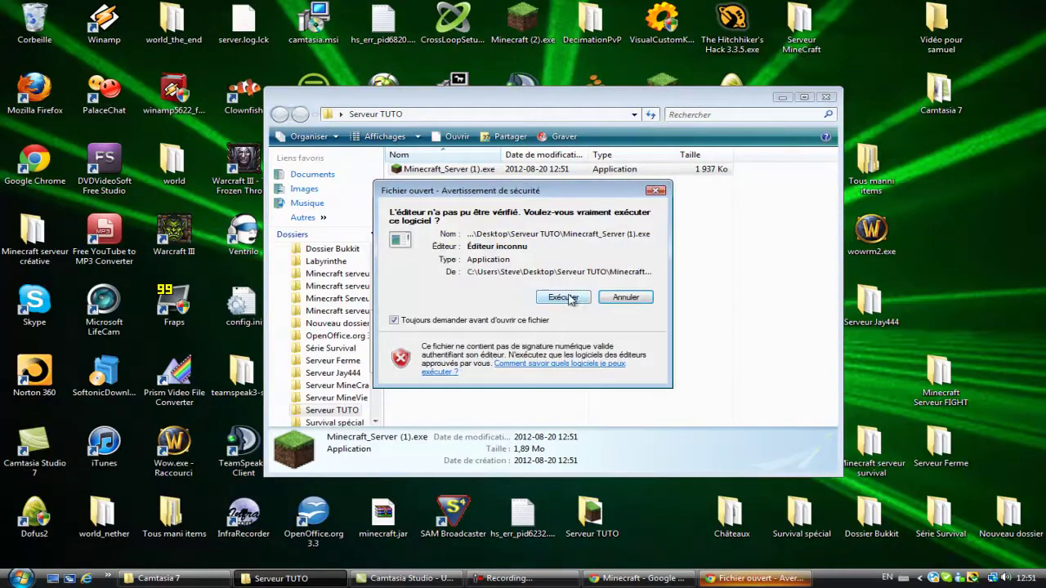
pyautogui.click(394, 320)
pyautogui.click(562, 298)
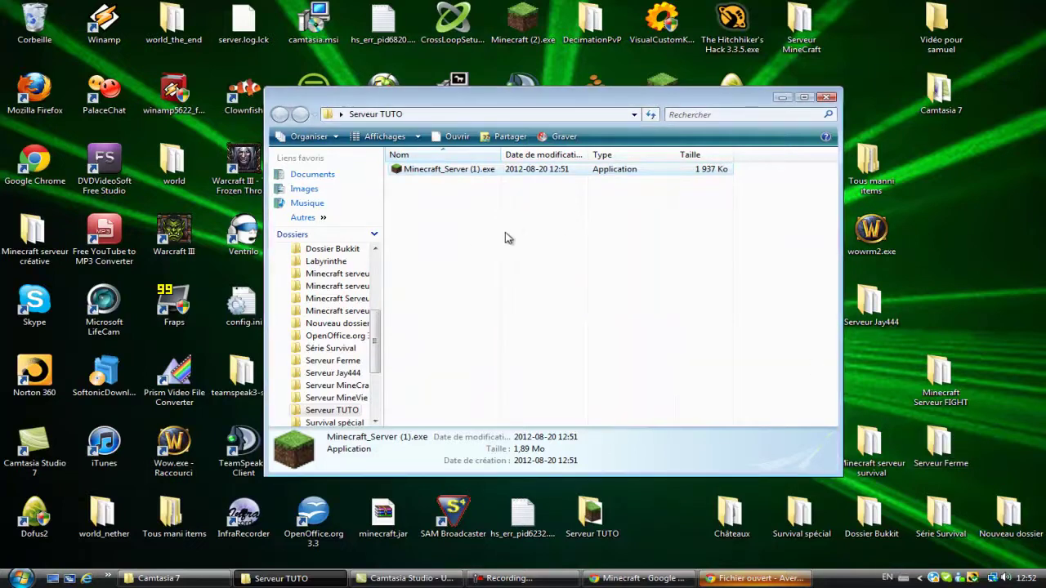
pyautogui.rightClick(708, 573)
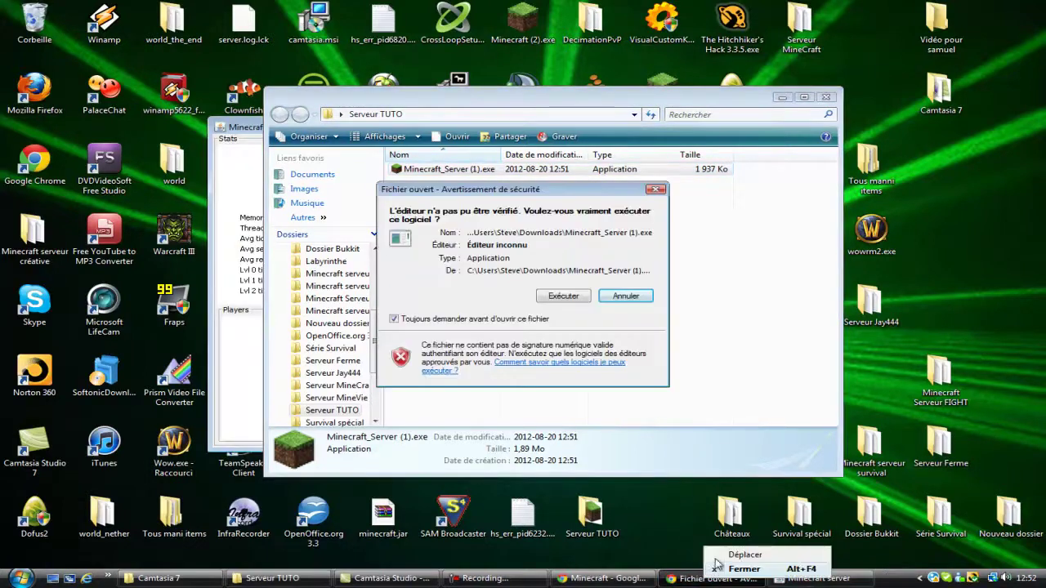
pyautogui.click(626, 296)
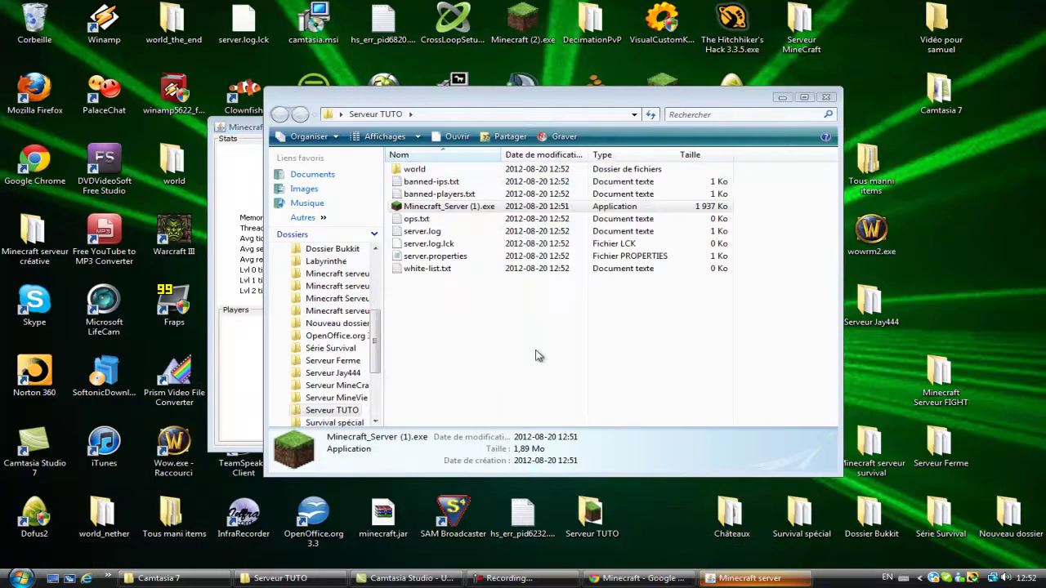
pyautogui.click(258, 144)
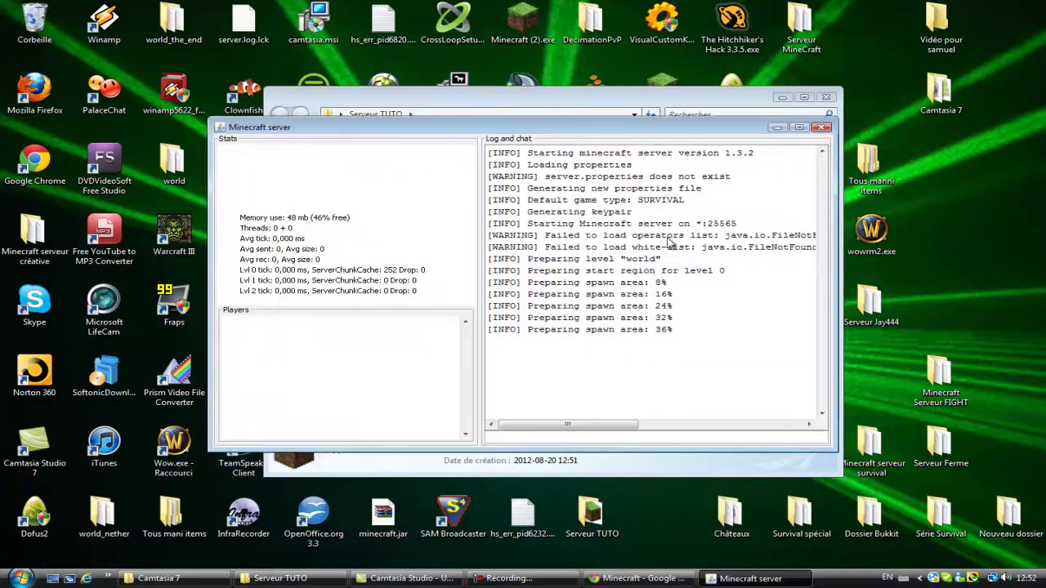
pyautogui.moveTo(570, 129); pyautogui.dragTo(495, 127)
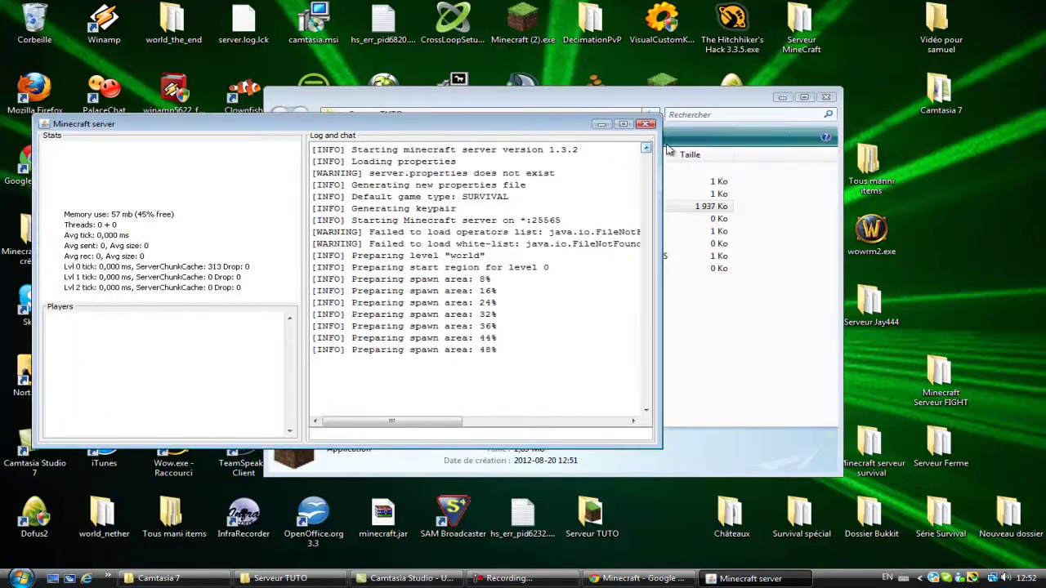
pyautogui.click(602, 124)
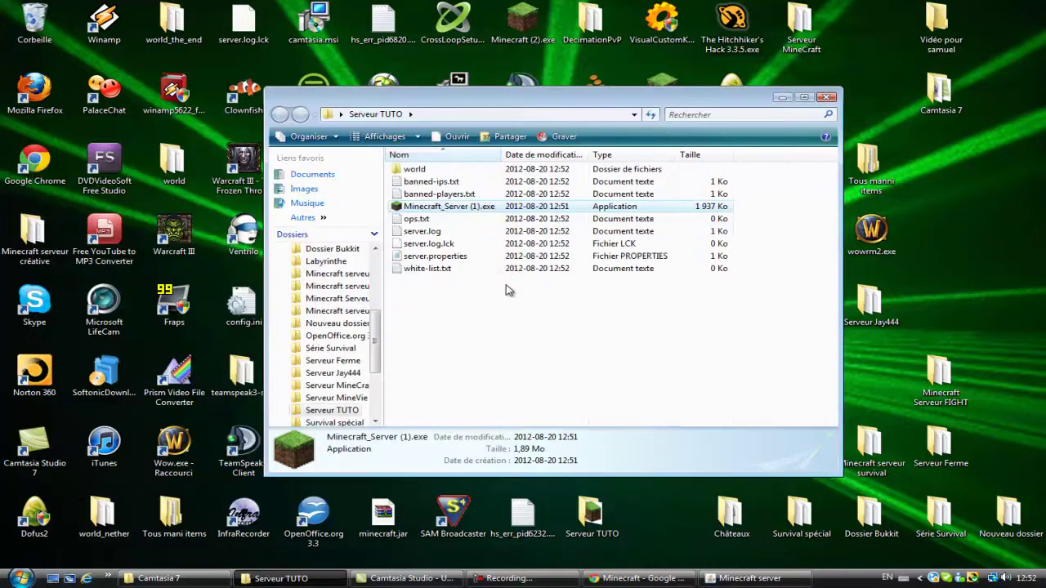
# Step: Review server.properties in a maximized Notepad, highlighting the server-port value 25565
pyautogui.doubleClick(451, 260)
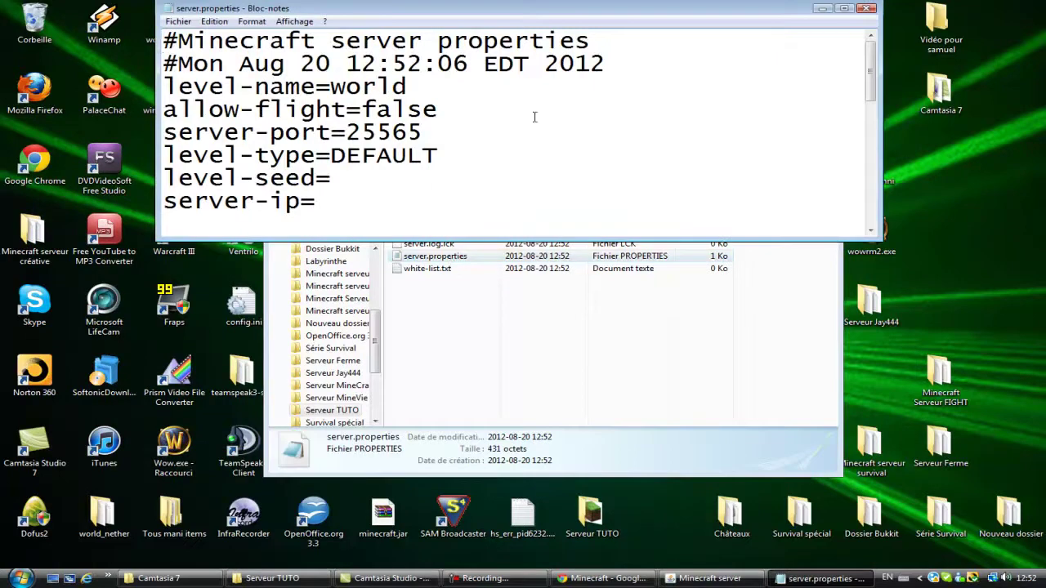
pyautogui.click(847, 8)
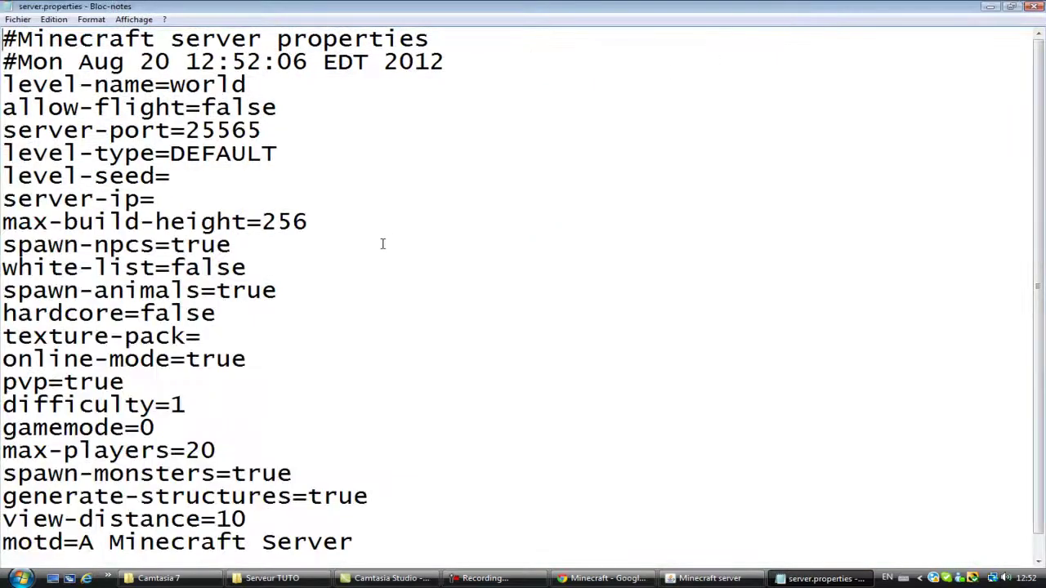
pyautogui.moveTo(30, 130); pyautogui.dragTo(1, 131)
pyautogui.click(328, 134)
pyautogui.click(370, 150)
pyautogui.moveTo(270, 122); pyautogui.dragTo(187, 129)
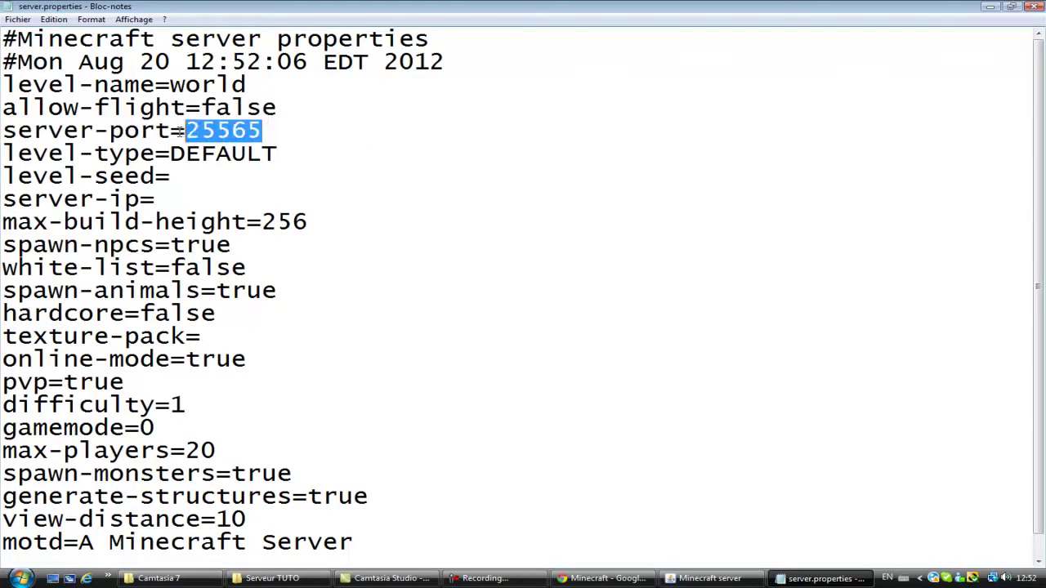
pyautogui.click(192, 172)
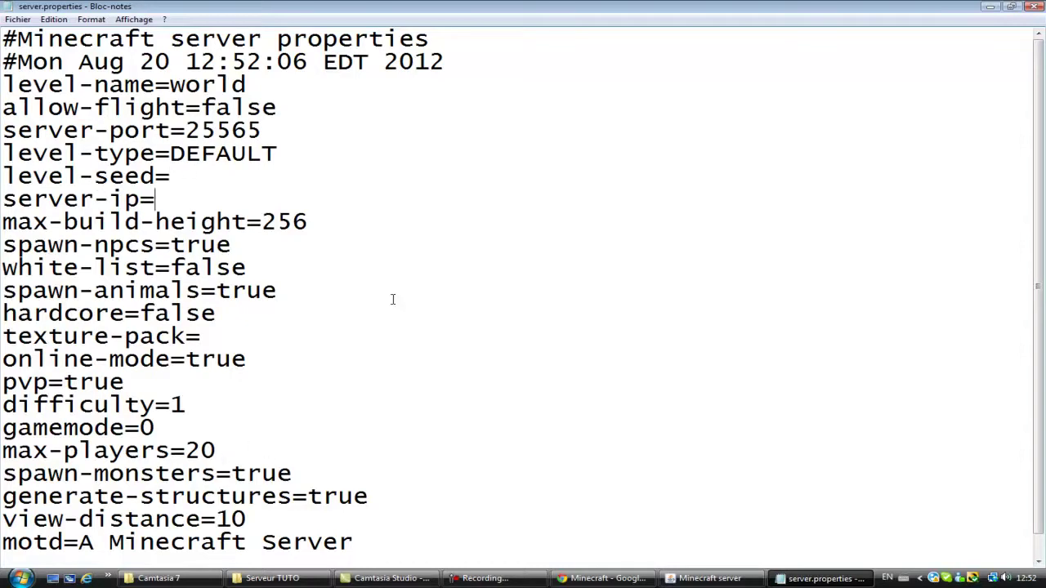
# Step: Minimize Notepad and bring LogMeIn Hamachi to the centre of the screen
pyautogui.click(990, 6)
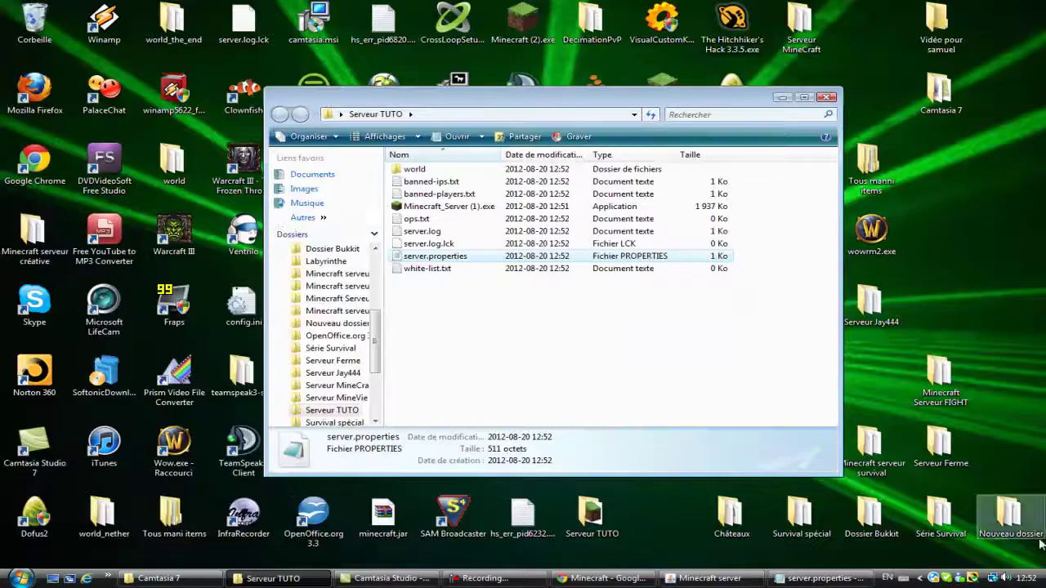
pyautogui.click(933, 578)
pyautogui.moveTo(320, 125); pyautogui.dragTo(595, 126)
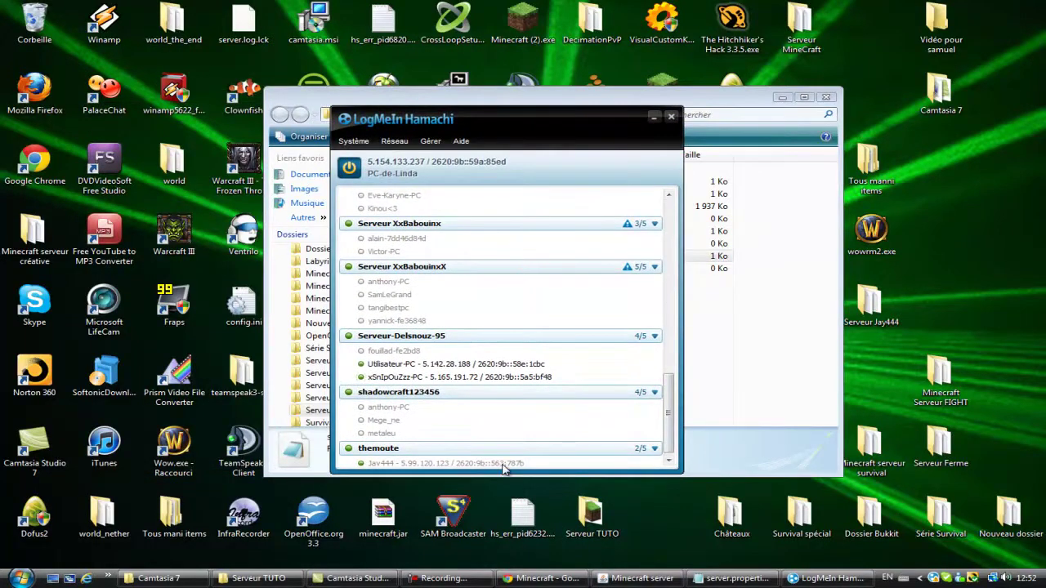
# Step: Create a password-protected Hamachi network named ServeurTUTORIAL
pyautogui.click(393, 163)
pyautogui.click(553, 170)
pyautogui.click(552, 168)
pyautogui.click(395, 142)
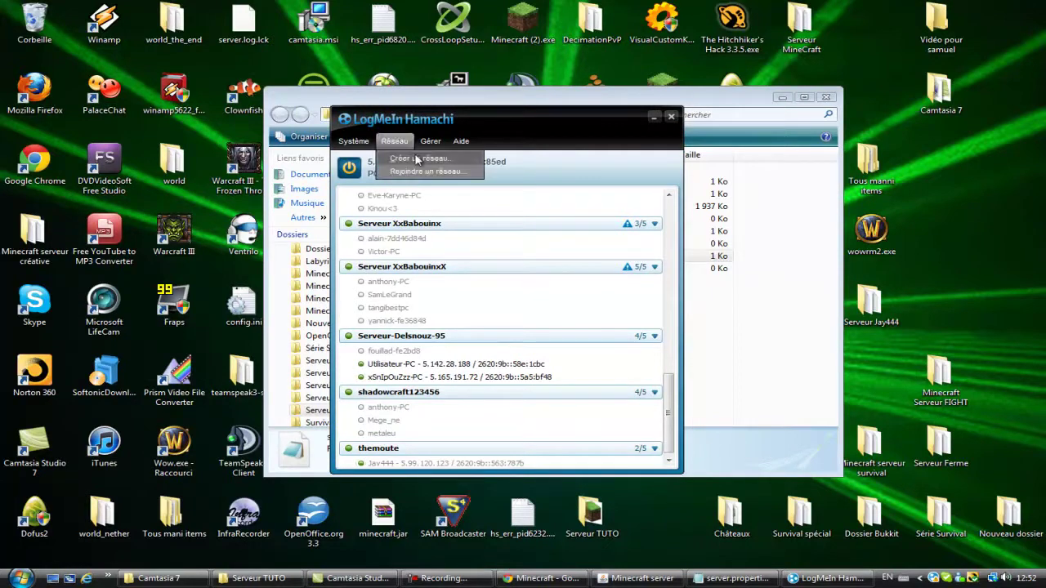
pyautogui.click(417, 160)
pyautogui.write('S')
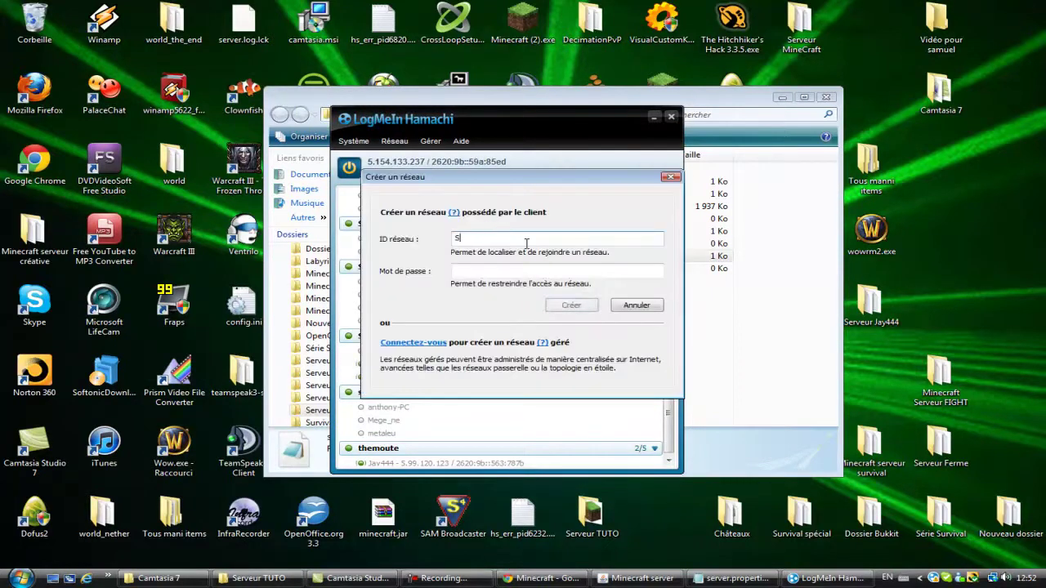
pyautogui.write('erveur TUTO')
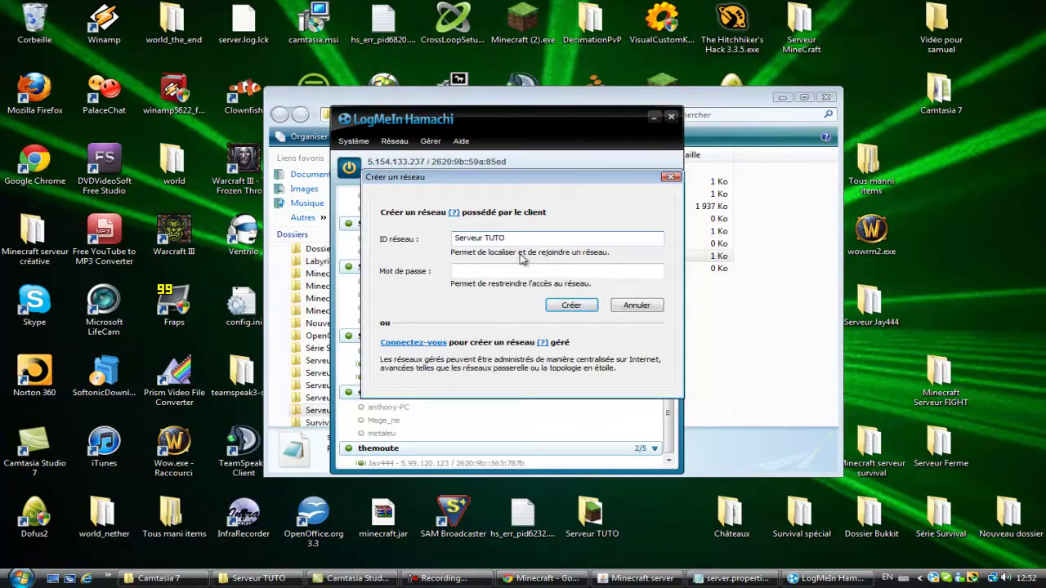
pyautogui.click(523, 271)
pyautogui.write('123')
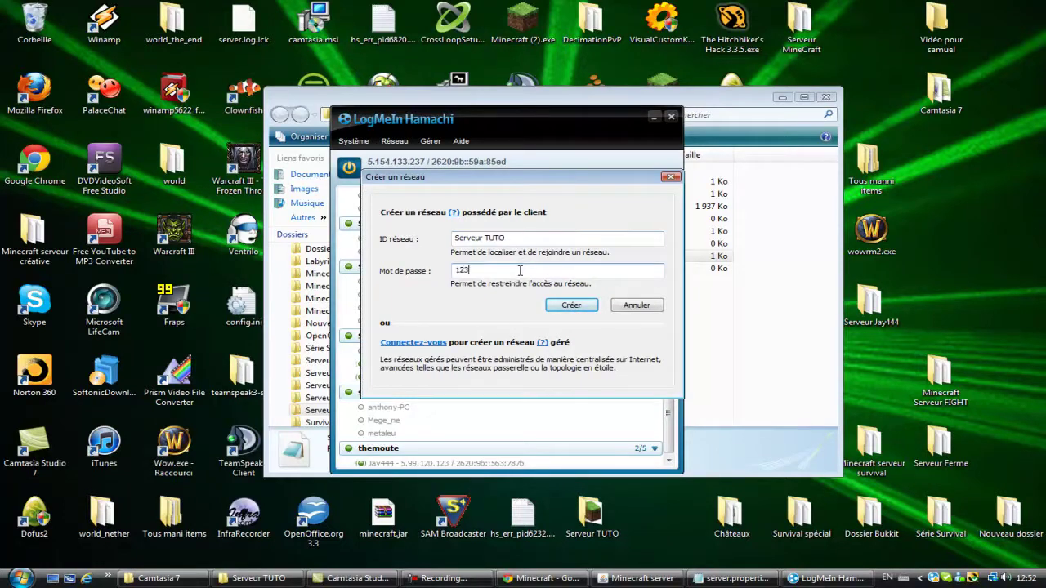
pyautogui.click(577, 307)
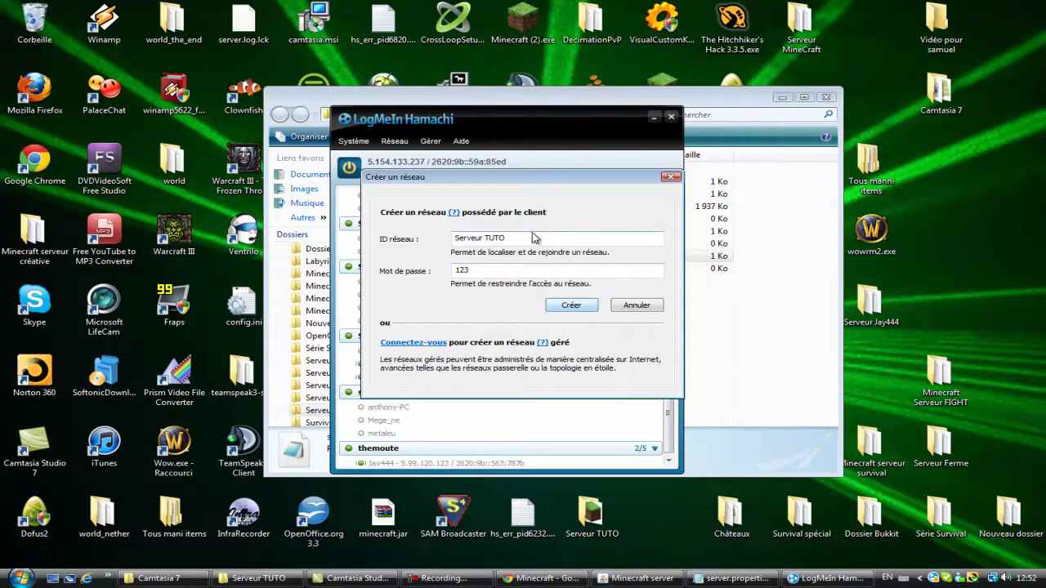
pyautogui.moveTo(506, 238); pyautogui.dragTo(489, 239)
pyautogui.press('BackSpace')
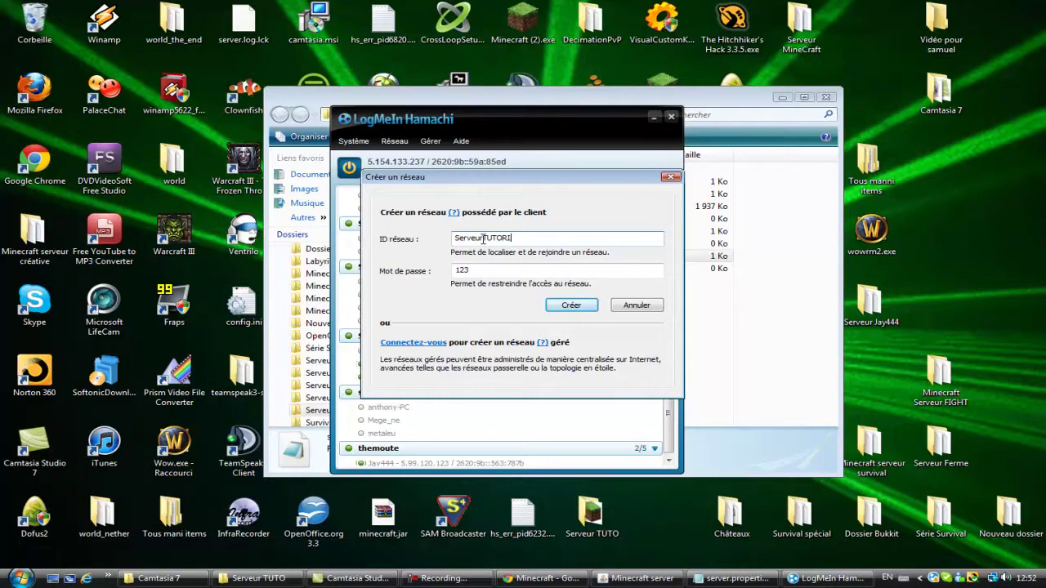
pyautogui.write('TUTORIAL')
pyautogui.click(570, 304)
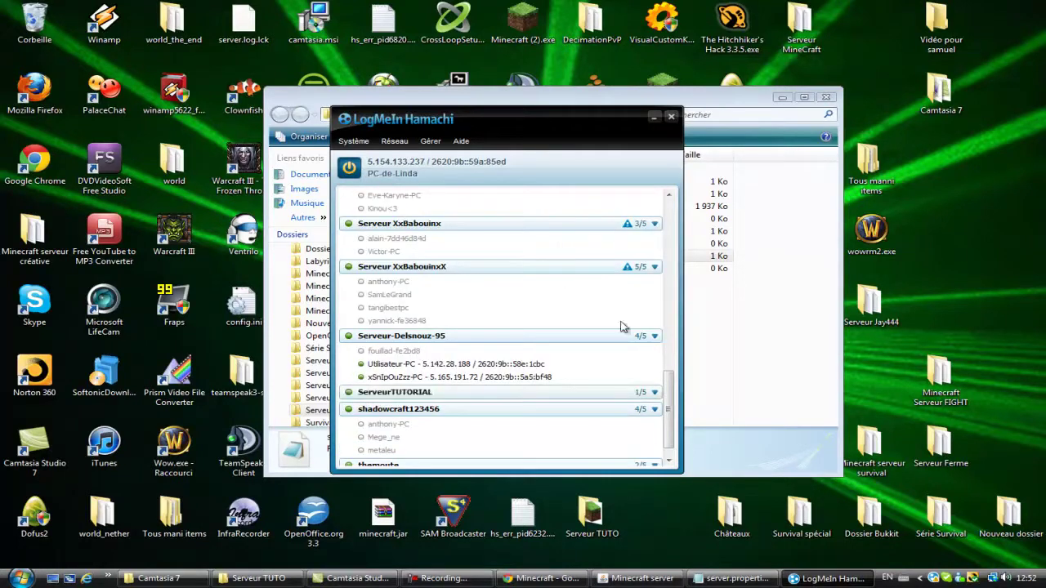
# Step: Copy this computer's Hamachi IPv4 address and return to server.properties in Notepad
pyautogui.moveTo(668, 409)
pyautogui.mouseDown()
pyautogui.moveTo(668, 384)
pyautogui.moveTo(668, 414)
pyautogui.mouseUp()
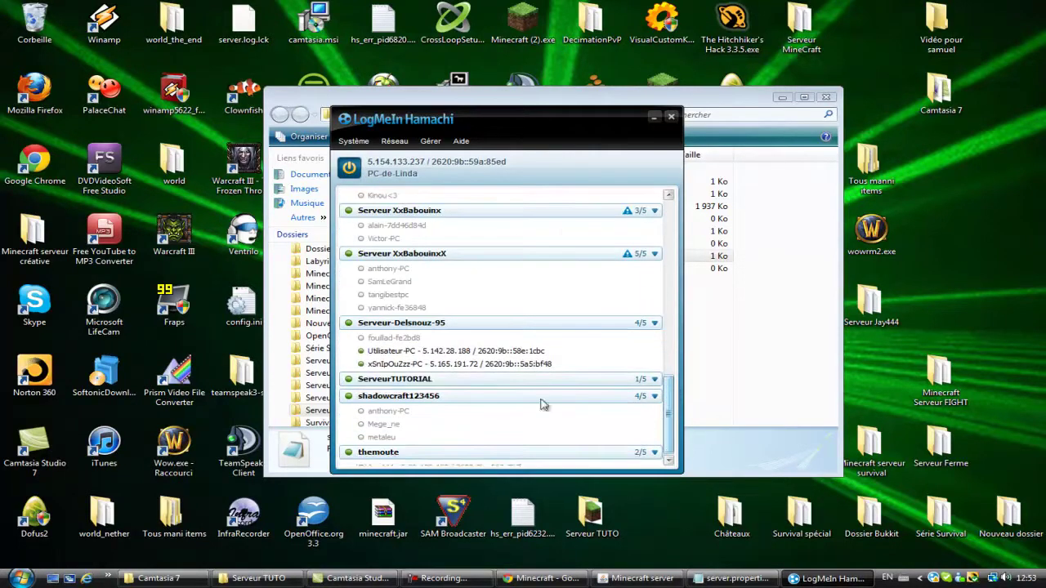
pyautogui.rightClick(397, 165)
pyautogui.click(422, 169)
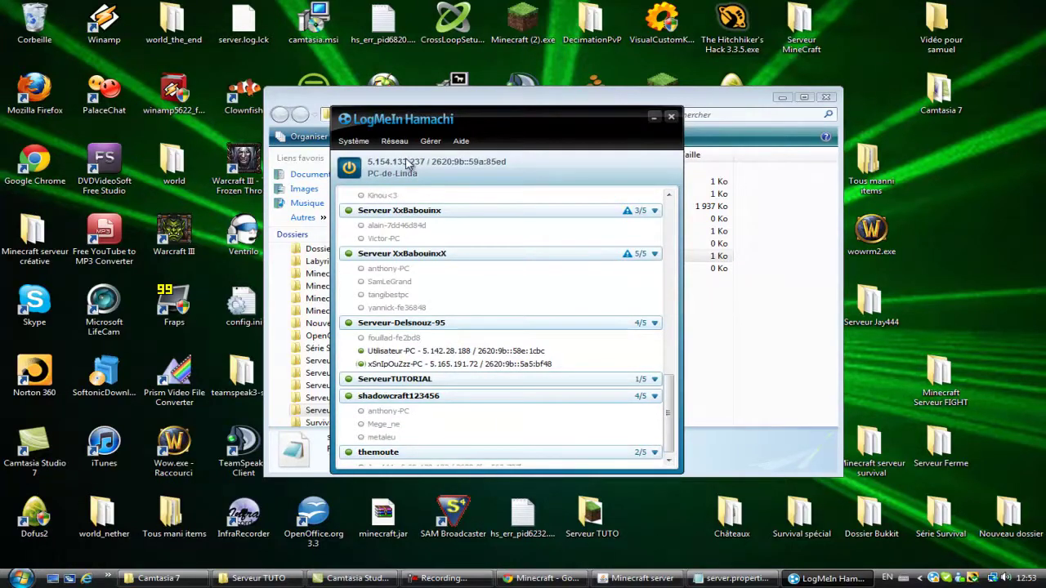
pyautogui.rightClick(407, 164)
pyautogui.click(412, 167)
pyautogui.rightClick(406, 164)
pyautogui.click(433, 178)
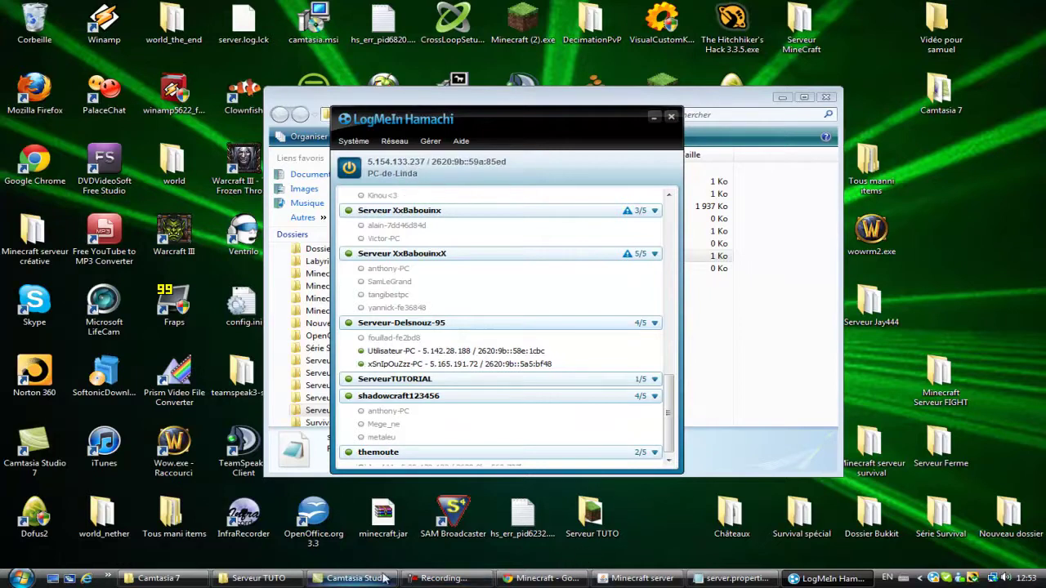
pyautogui.click(783, 338)
pyautogui.click(733, 578)
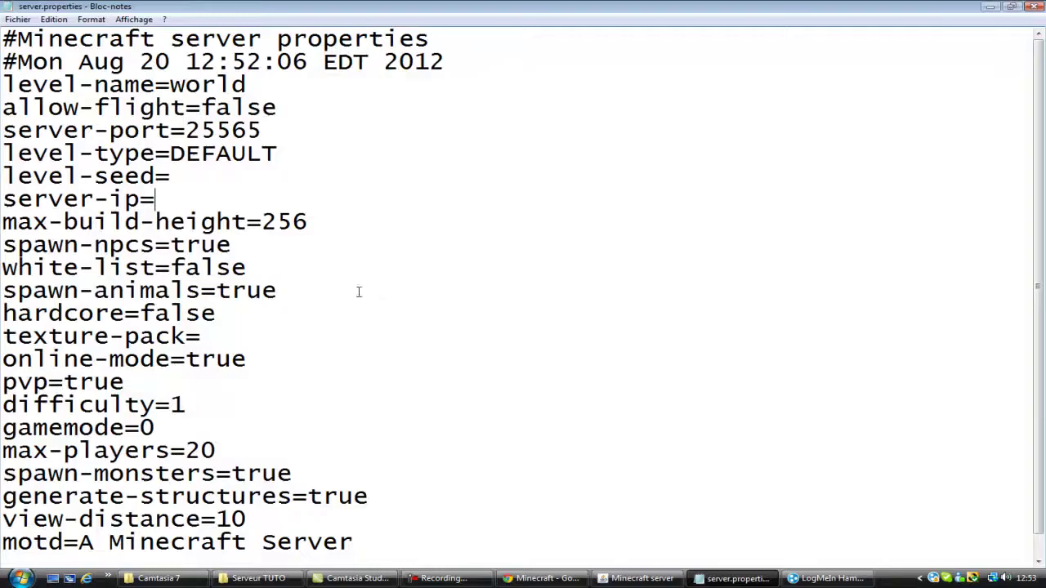
# Step: Paste the Hamachi address 5.154.133.237 after server-ip=, leaving spawn-npcs set to true
pyautogui.click(186, 199)
pyautogui.hotkey('ctrl', 'v')
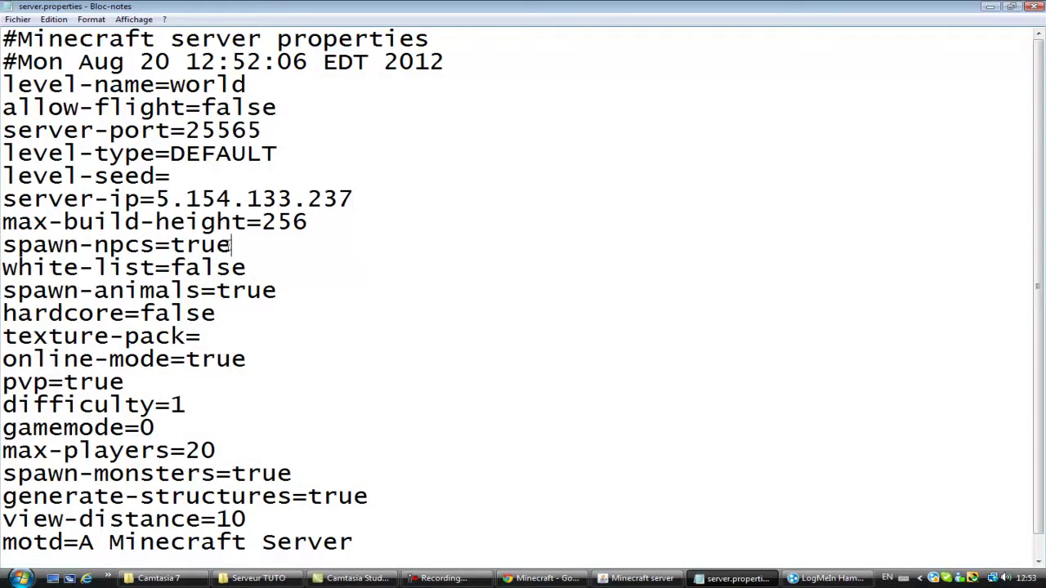
pyautogui.moveTo(265, 246); pyautogui.dragTo(3, 254)
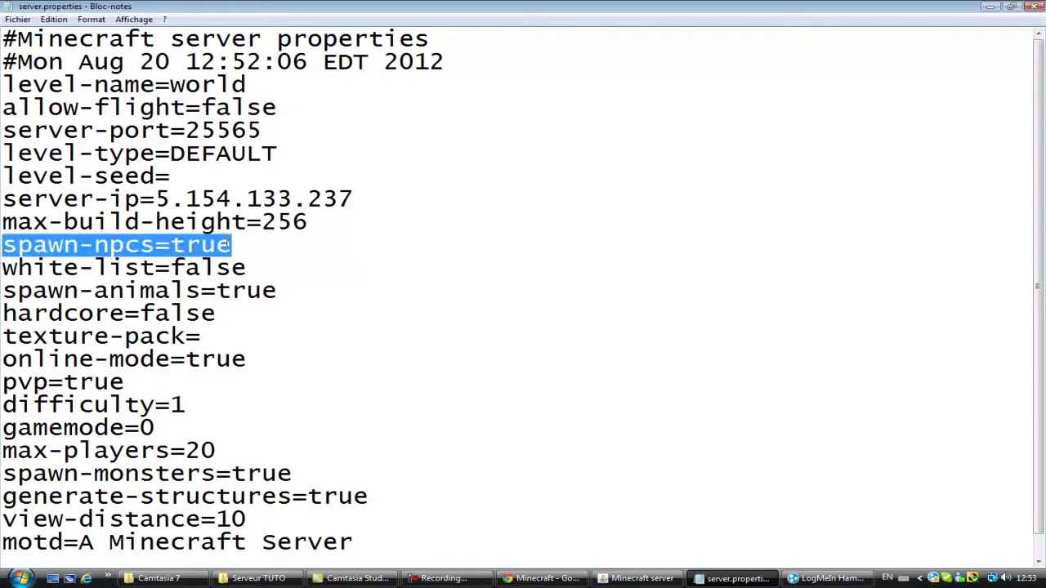
pyautogui.click(233, 243)
pyautogui.press('BackSpace')
pyautogui.press('BackSpace')
pyautogui.press('BackSpace')
pyautogui.press('BackSpace')
pyautogui.write('fals')
pyautogui.press('BackSpace')
pyautogui.press('BackSpace')
pyautogui.press('BackSpace')
pyautogui.press('BackSpace')
pyautogui.write('true')
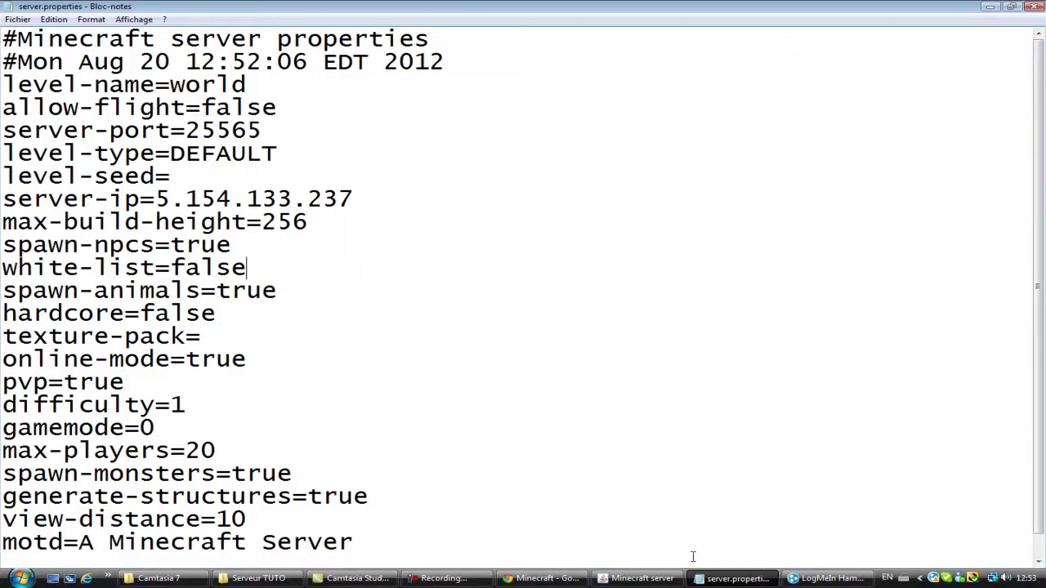
pyautogui.click(256, 578)
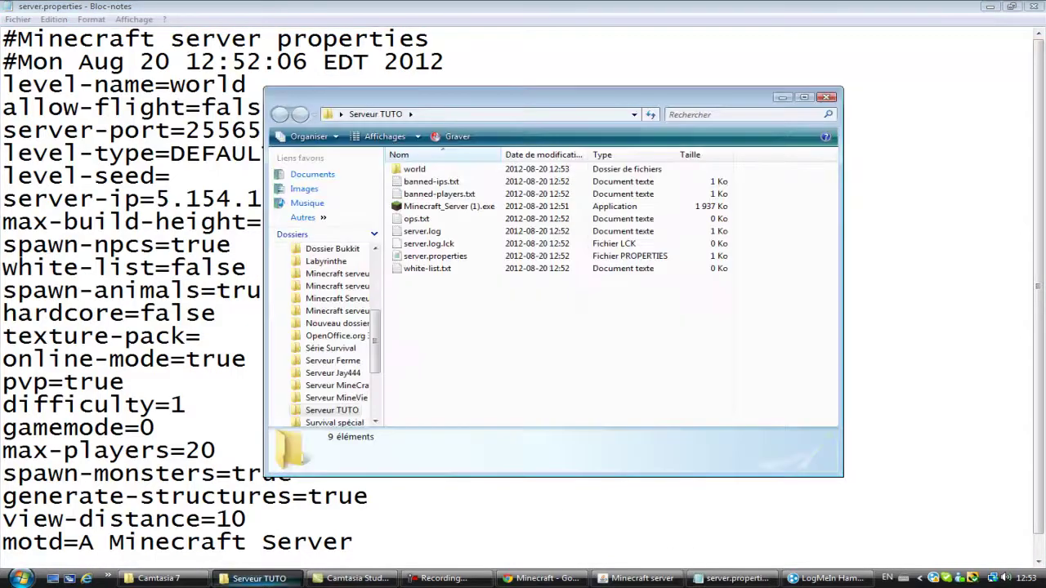
pyautogui.doubleClick(447, 271)
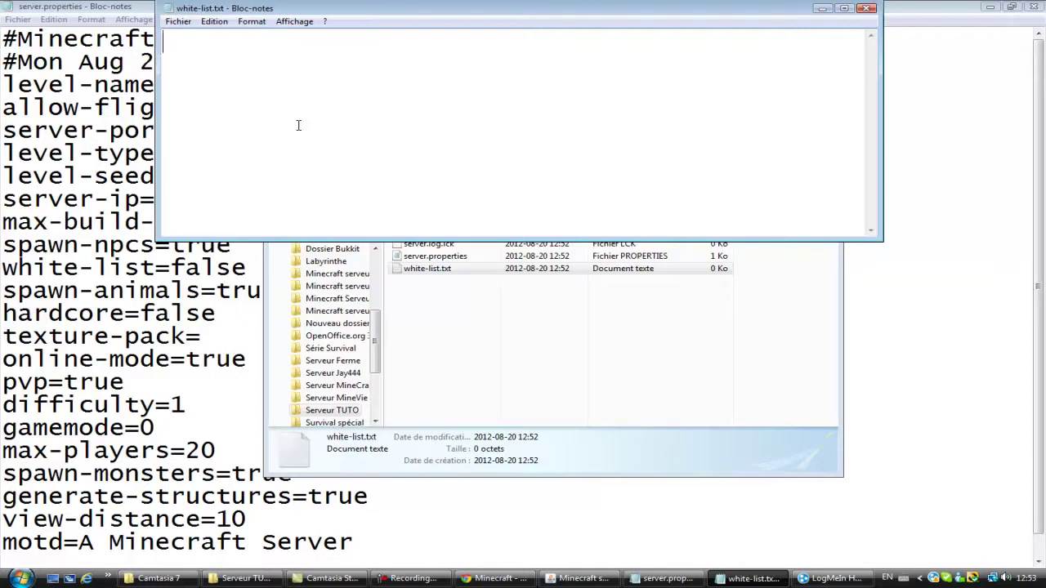
pyautogui.click(867, 8)
pyautogui.click(780, 98)
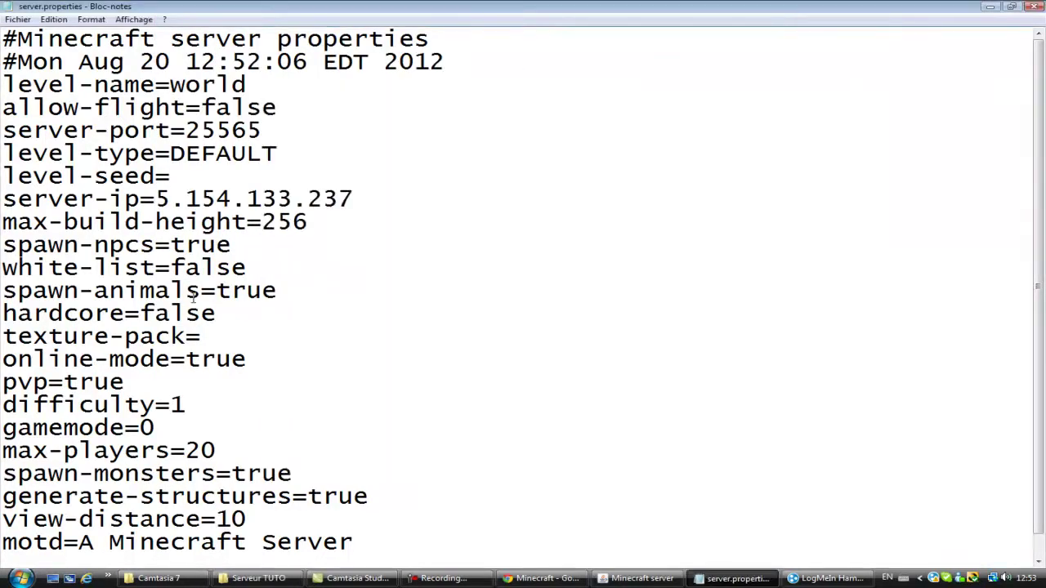
# Step: Set online-mode to false in server.properties
pyautogui.moveTo(18, 291); pyautogui.dragTo(367, 294)
pyautogui.click(285, 281)
pyautogui.scroll(-1, 200, 336)
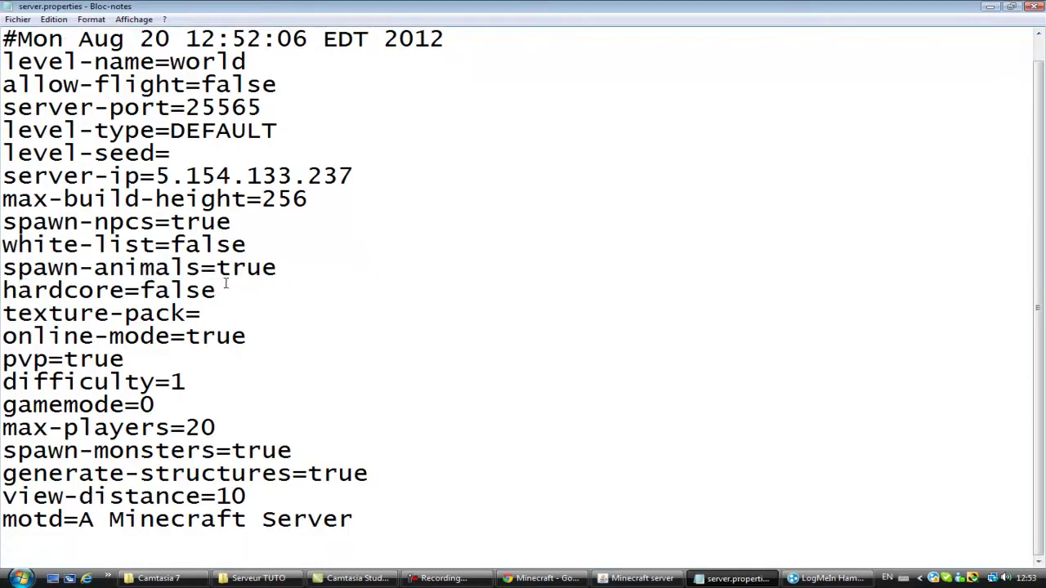
pyautogui.moveTo(39, 292); pyautogui.dragTo(16, 291)
pyautogui.click(348, 291)
pyautogui.click(215, 313)
pyautogui.moveTo(246, 336); pyautogui.dragTo(186, 336)
pyautogui.write('false')
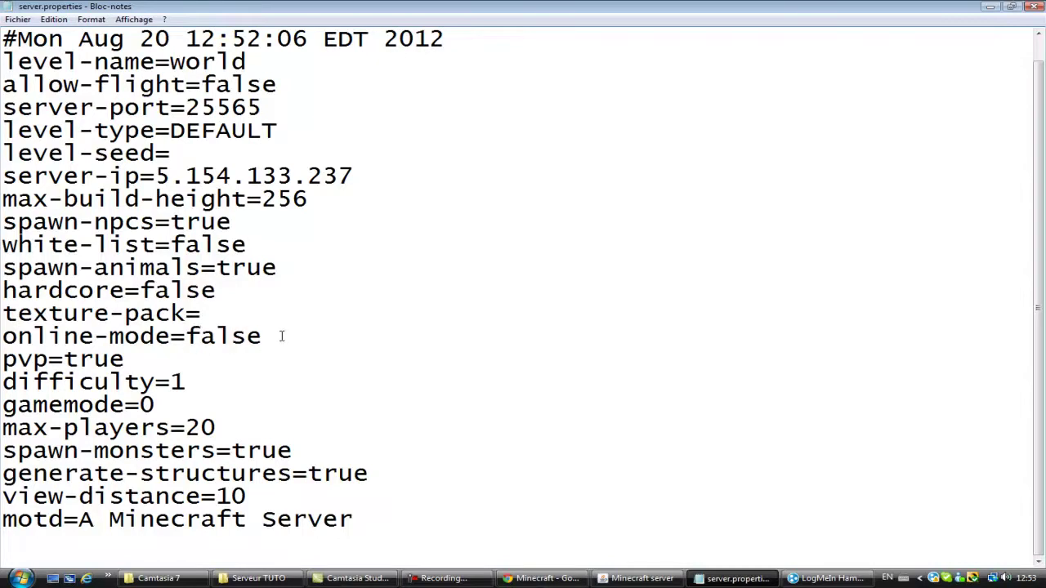
pyautogui.moveTo(271, 336); pyautogui.dragTo(186, 336)
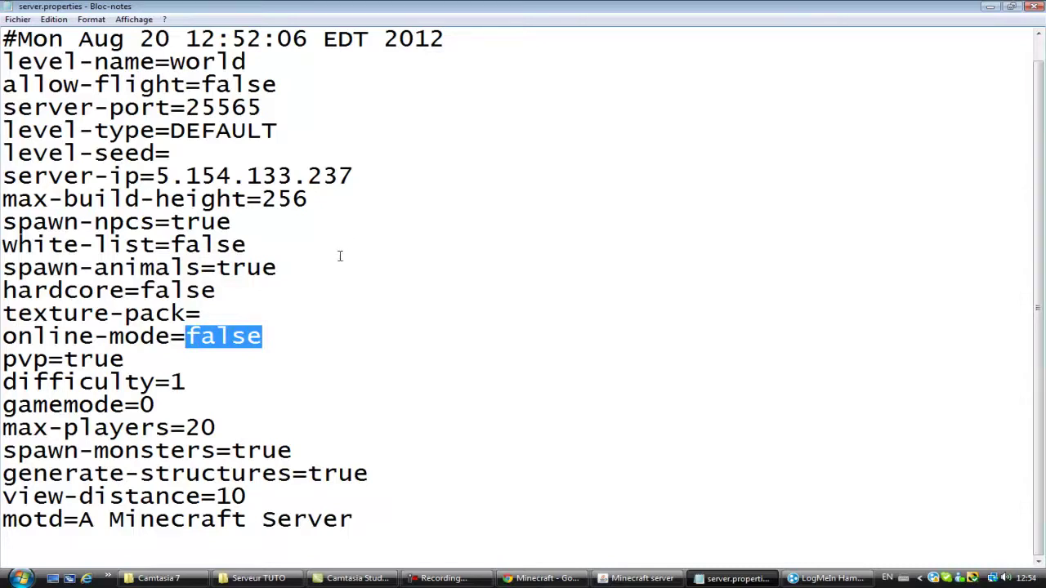
# Step: Set gamemode to 1 and max-players to 10
pyautogui.moveTo(127, 360); pyautogui.dragTo(64, 361)
pyautogui.click(201, 362)
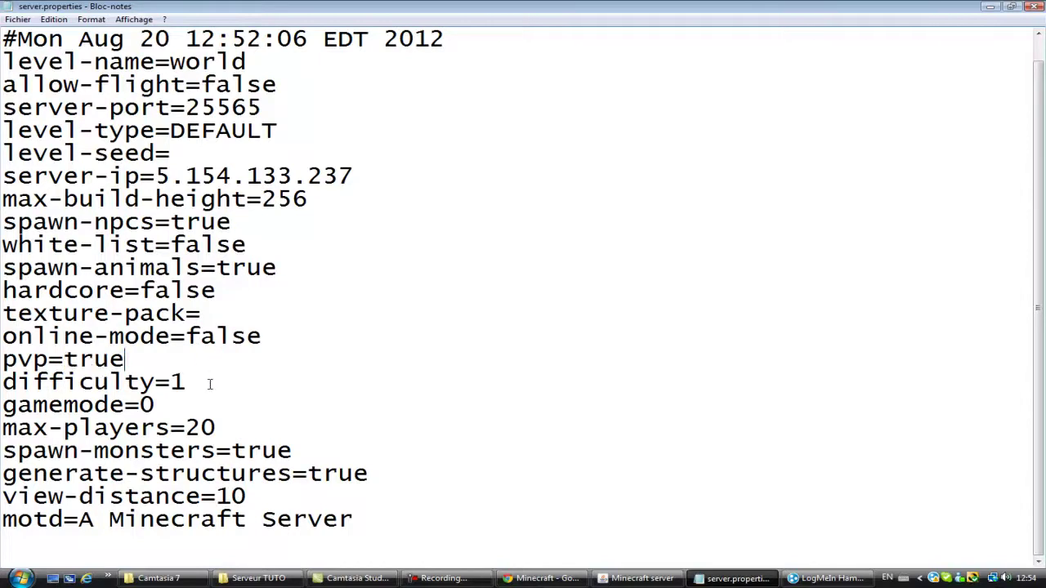
pyautogui.click(161, 402)
pyautogui.press('BackSpace')
pyautogui.write('1')
pyautogui.press('BackSpace')
pyautogui.press('BackSpace')
pyautogui.write('10')
# Step: Change the message of the day to 'Message LOL :D' and close Notepad
pyautogui.moveTo(33, 451); pyautogui.dragTo(362, 453)
pyautogui.moveTo(425, 472); pyautogui.dragTo(78, 522)
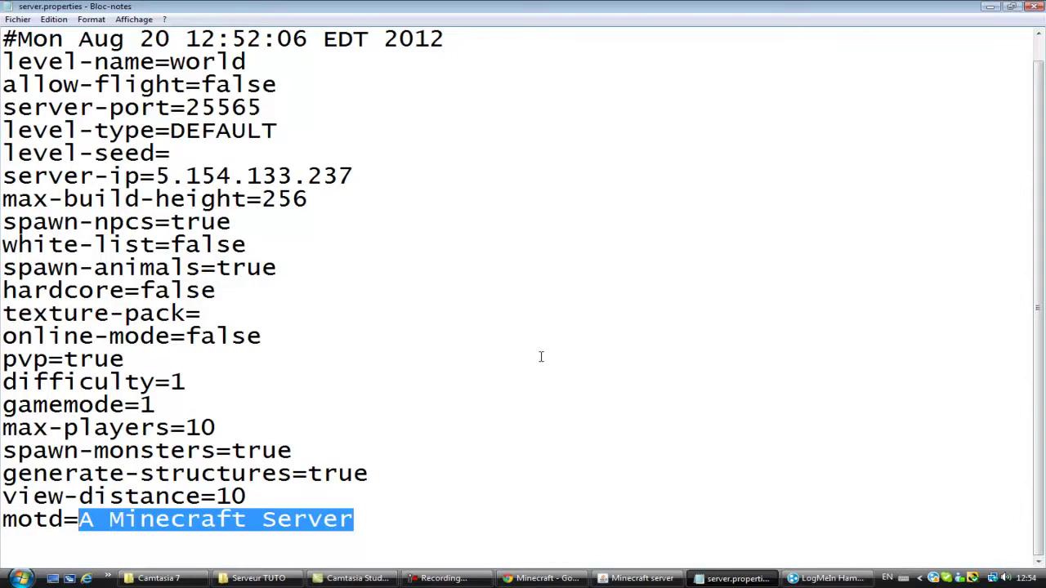
pyautogui.press('BackSpace')
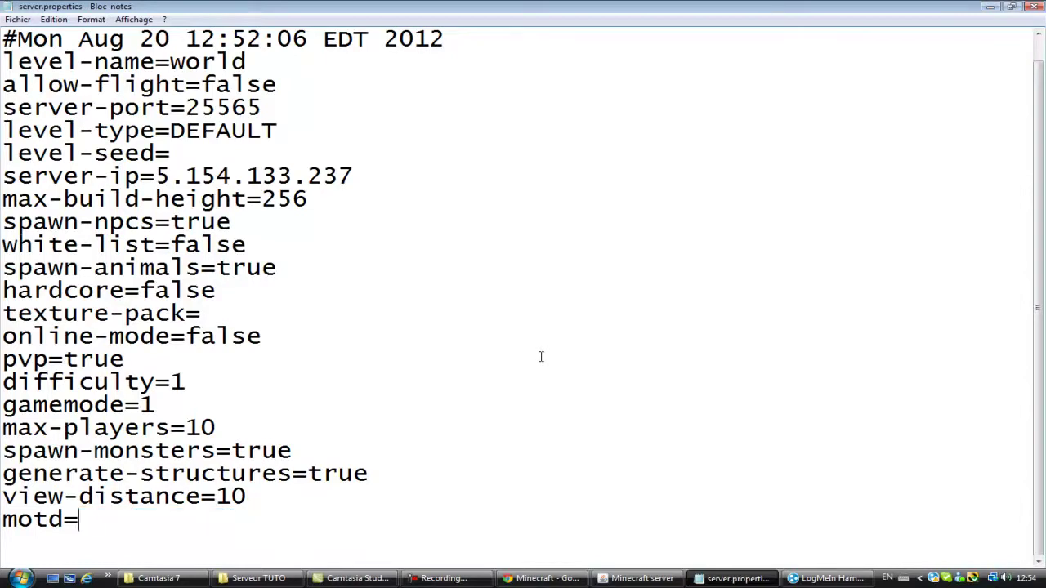
pyautogui.write('Le')
pyautogui.press('BackSpace')
pyautogui.press('BackSpace')
pyautogui.press('BackSpace')
pyautogui.write('= Mesage')
pyautogui.press('BackSpace')
pyautogui.press('BackSpace')
pyautogui.press('BackSpace')
pyautogui.press('BackSpace')
pyautogui.write('sage t')
pyautogui.press('BackSpace')
pyautogui.write('LOL :D')
pyautogui.scroll(1, 514, 147)
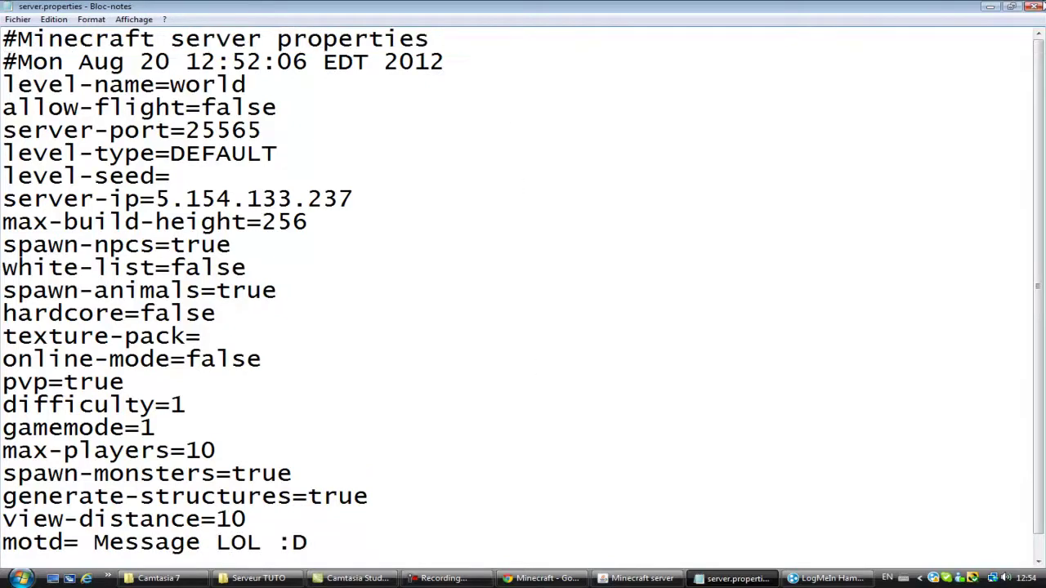
pyautogui.click(1036, 7)
# Step: Save server.properties, run save-all and stop in the server console, then return to Serveur TUTO
pyautogui.click(442, 303)
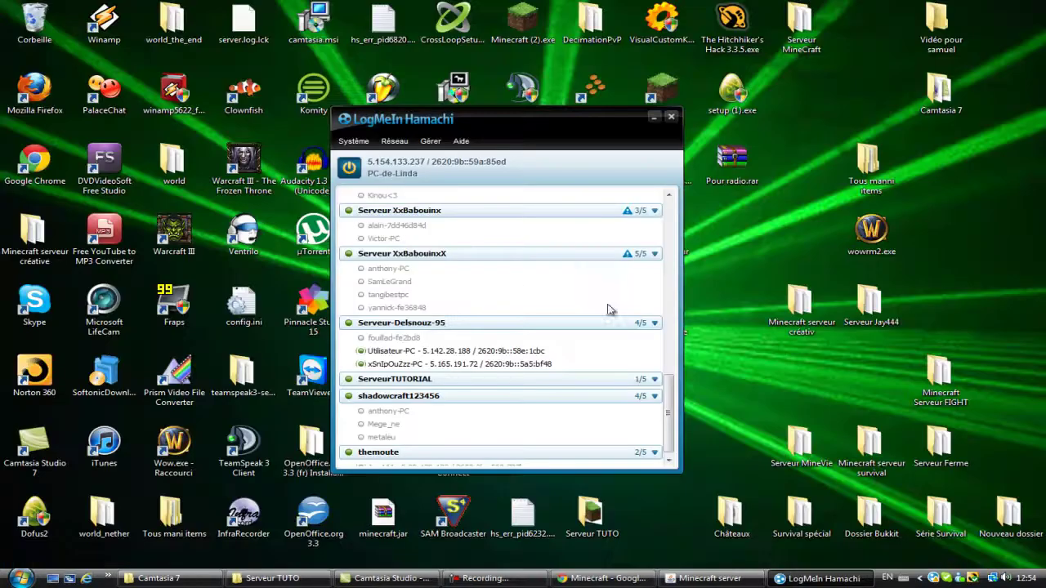
pyautogui.click(709, 578)
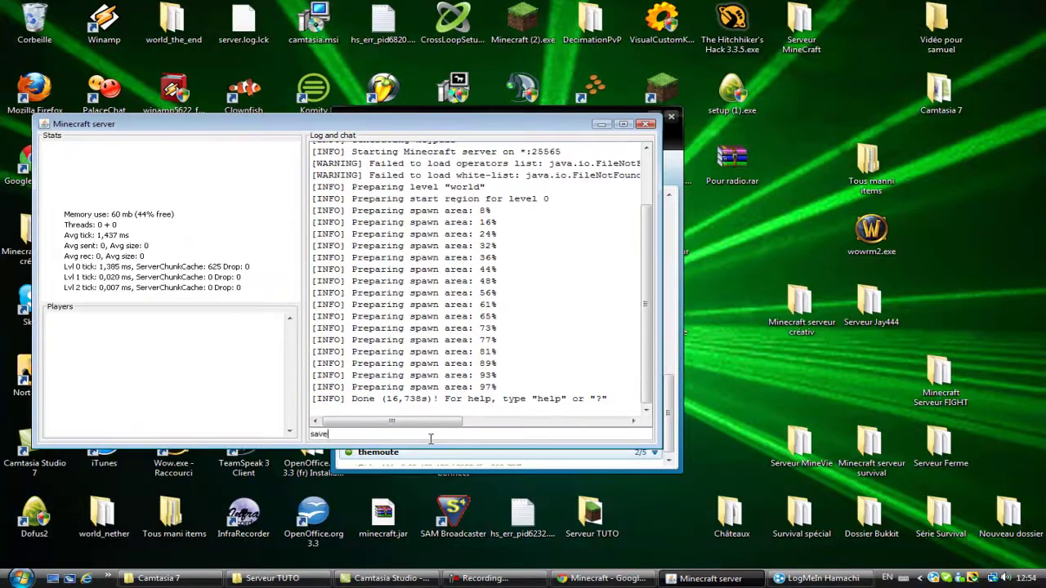
pyautogui.press('Return')
pyautogui.write('st')
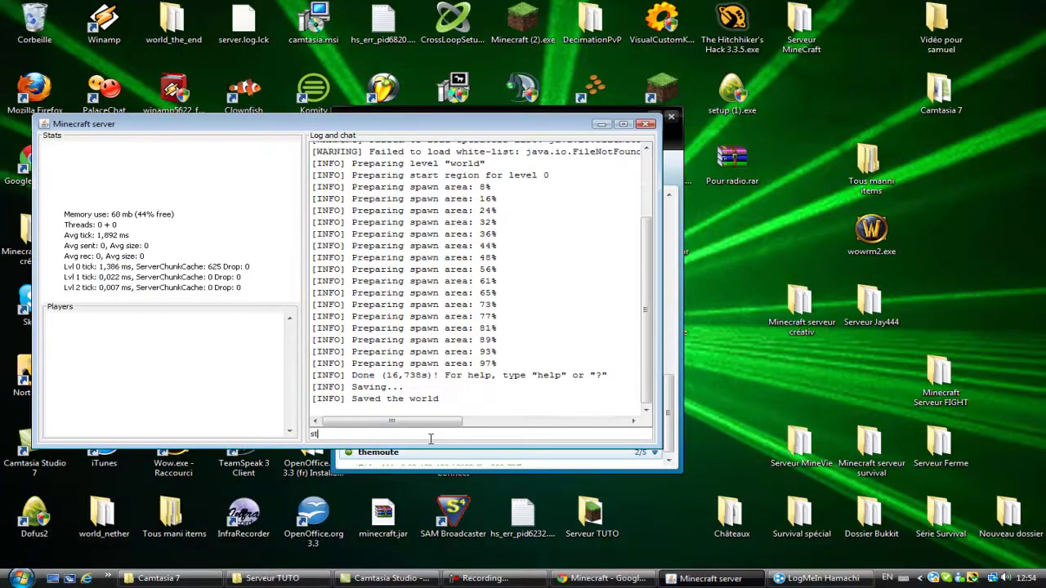
pyautogui.write('op')
pyautogui.press('Return')
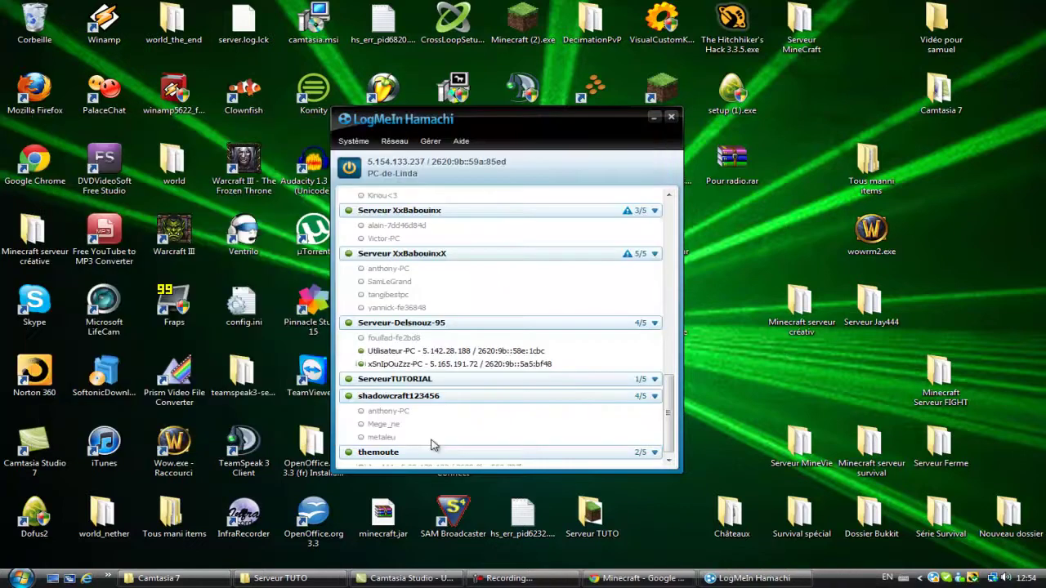
pyautogui.click(278, 578)
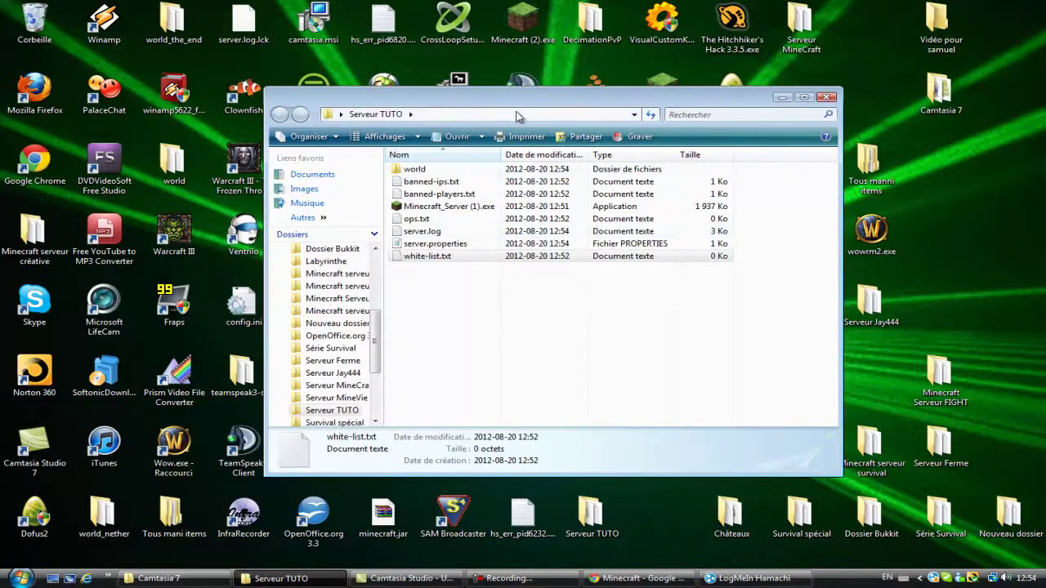
# Step: Open banned-ips.txt in Notepad, then close it without saving any changes
pyautogui.moveTo(517, 114); pyautogui.dragTo(501, 137)
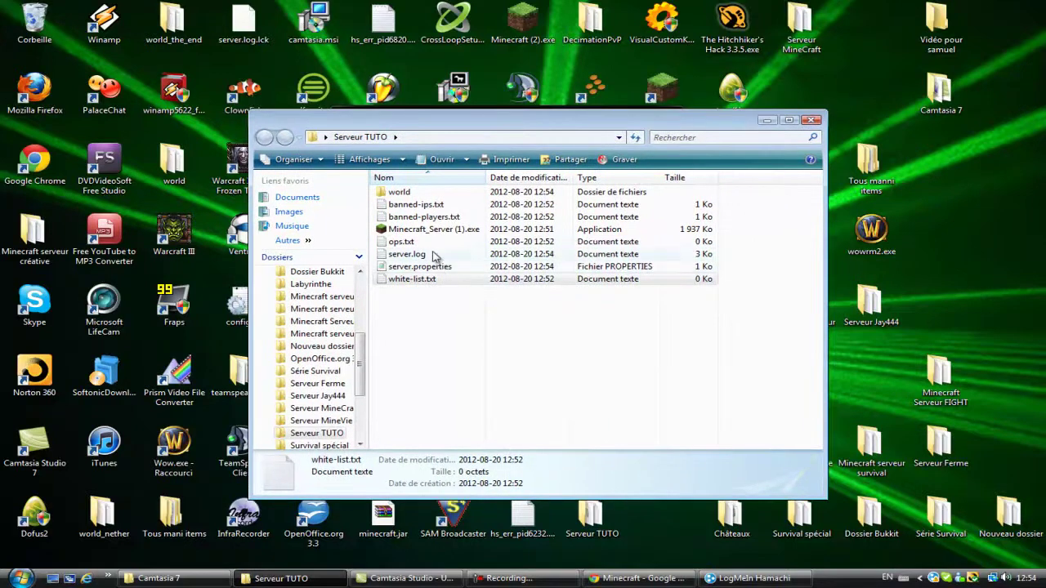
pyautogui.doubleClick(421, 204)
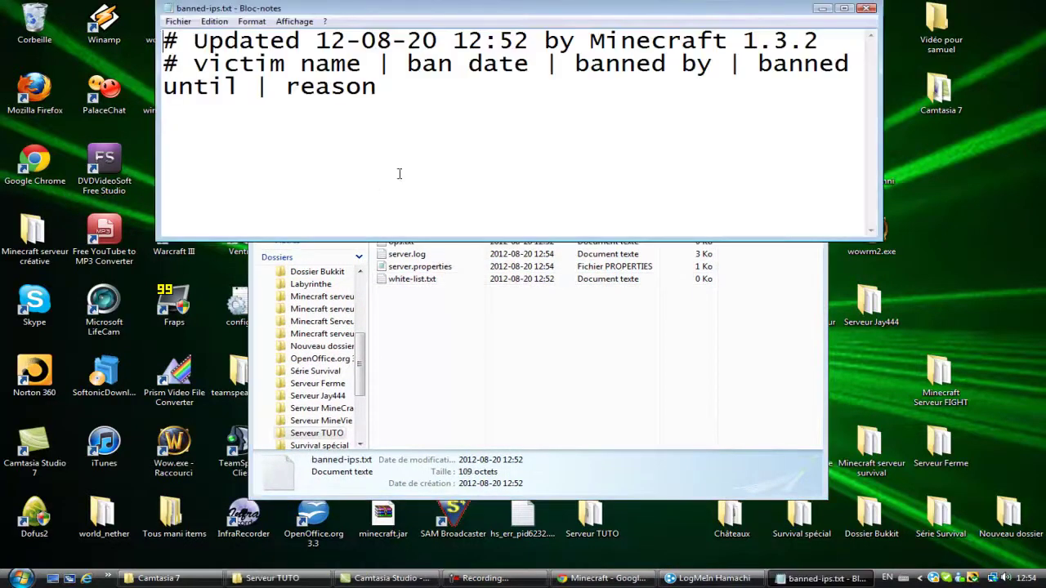
pyautogui.hotkey('ctrl', 'a')
pyautogui.click(523, 160)
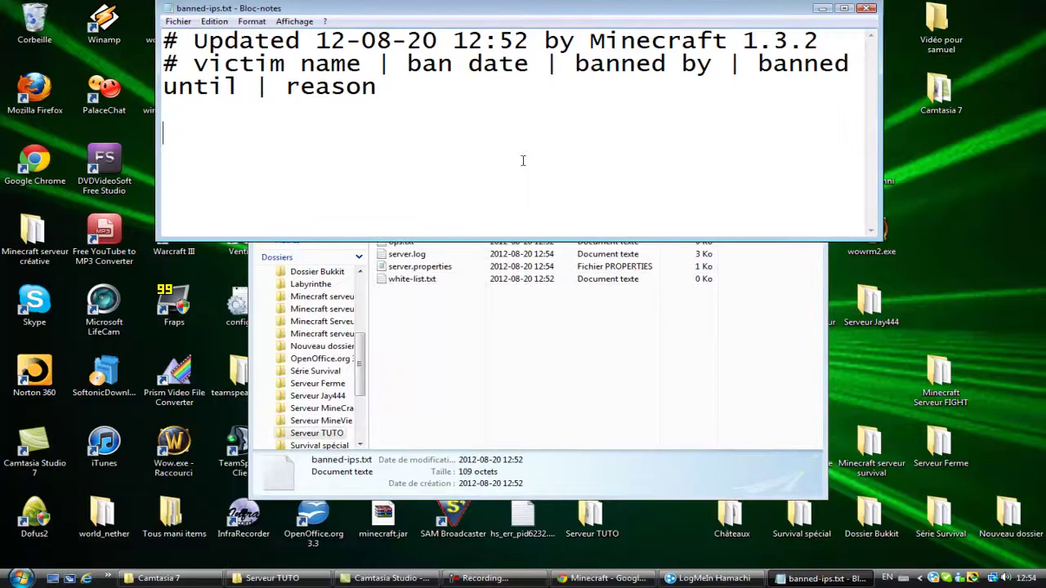
pyautogui.click(866, 8)
pyautogui.write('xBa')
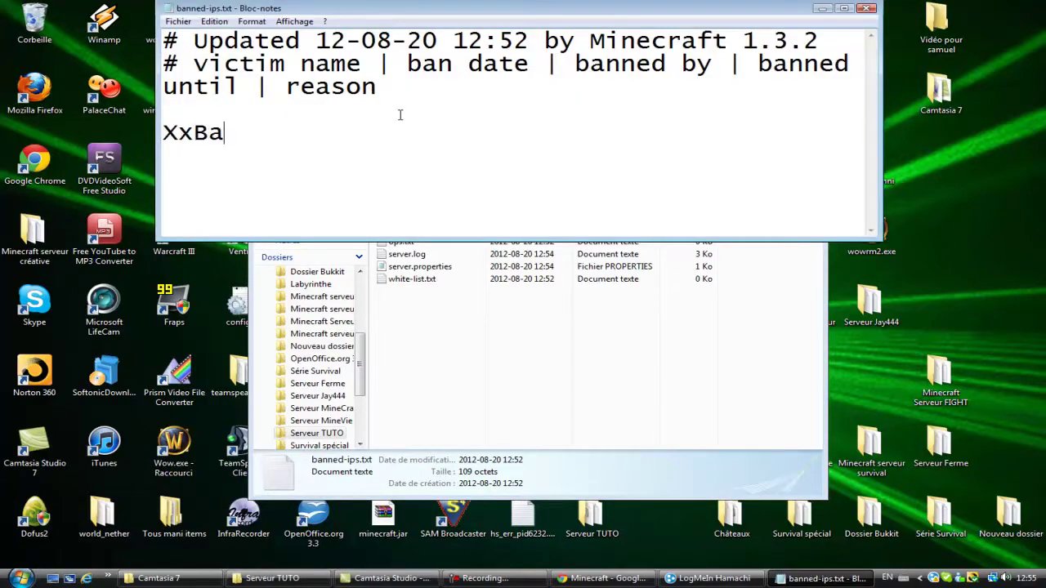
pyautogui.press('BackSpace')
pyautogui.press('BackSpace')
pyautogui.press('BackSpace')
pyautogui.press('BackSpace')
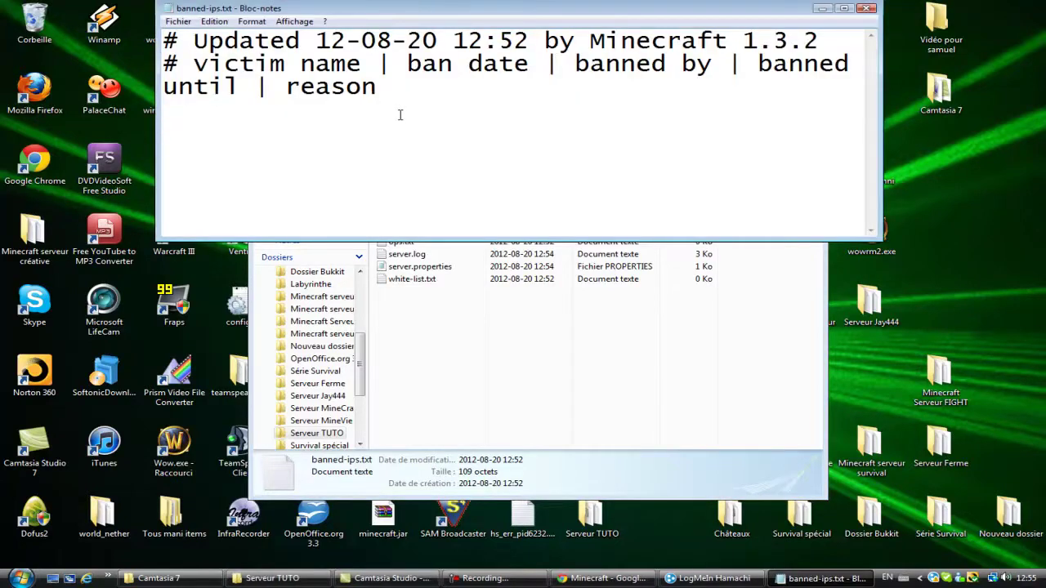
pyautogui.click(864, 8)
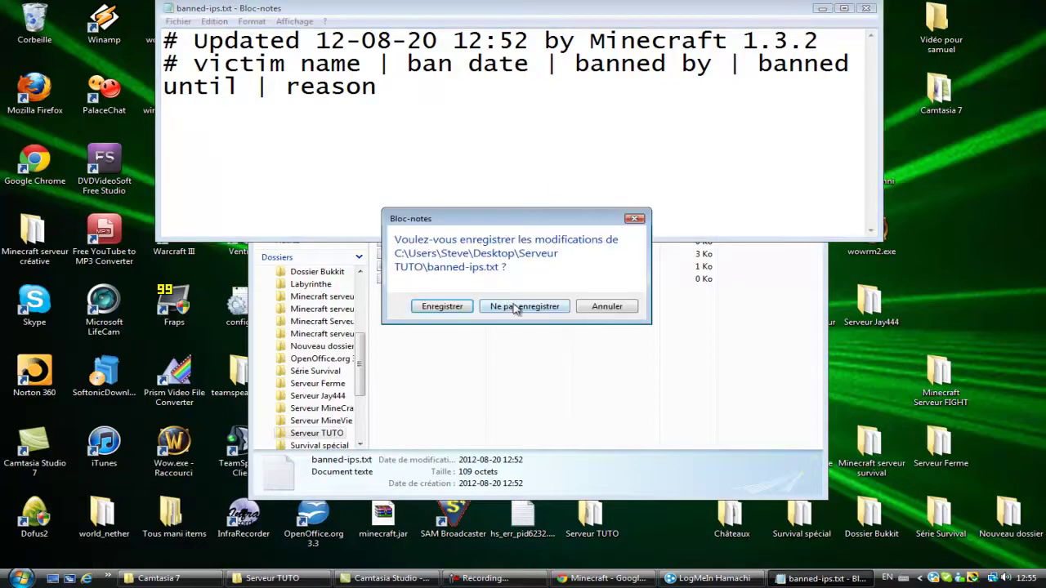
pyautogui.click(508, 306)
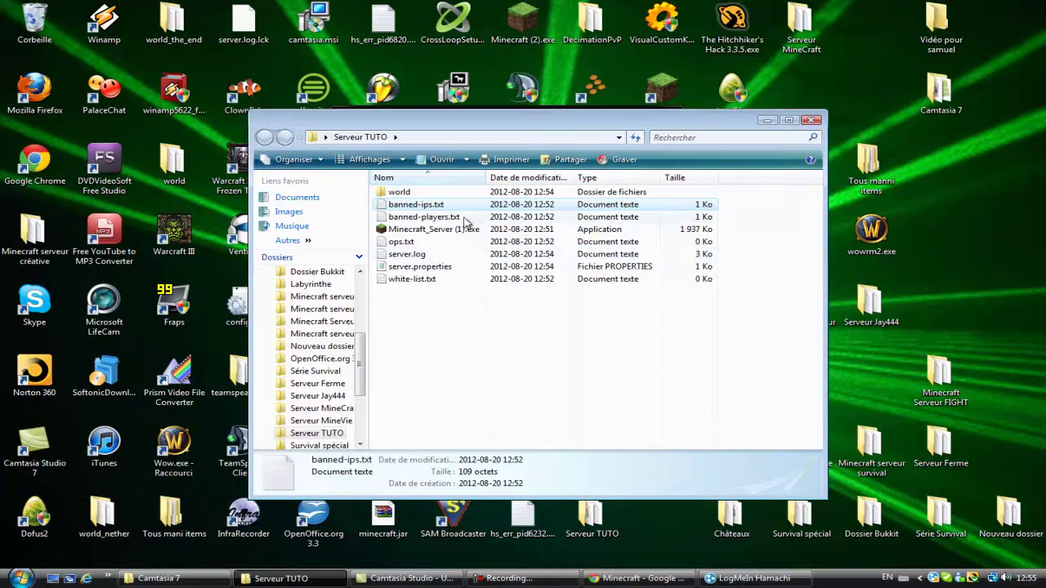
# Step: Relaunch Minecraft_Server (1).exe, minimize its window, and start the Minecraft game client
pyautogui.doubleClick(459, 231)
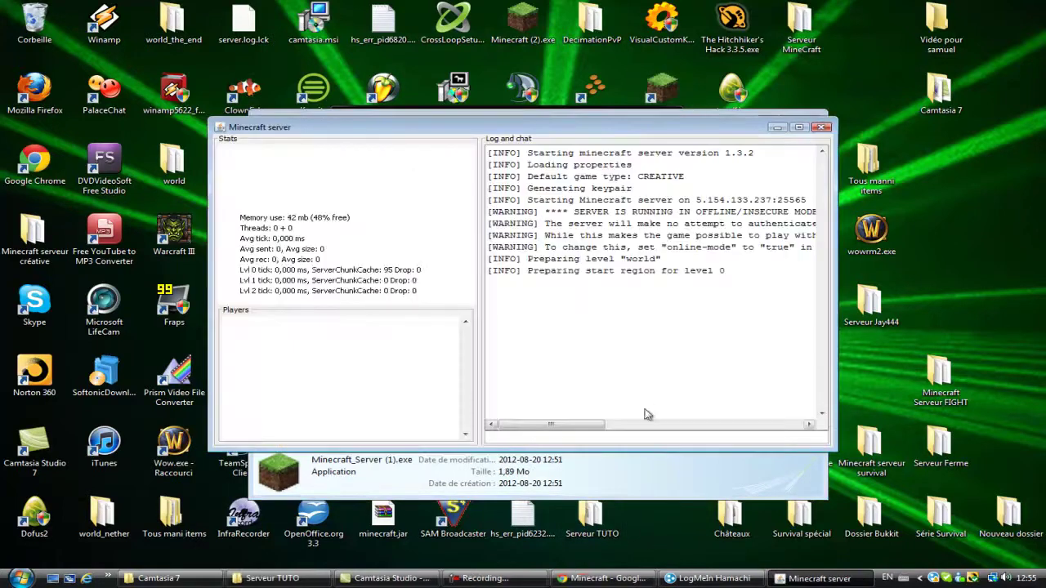
pyautogui.click(777, 128)
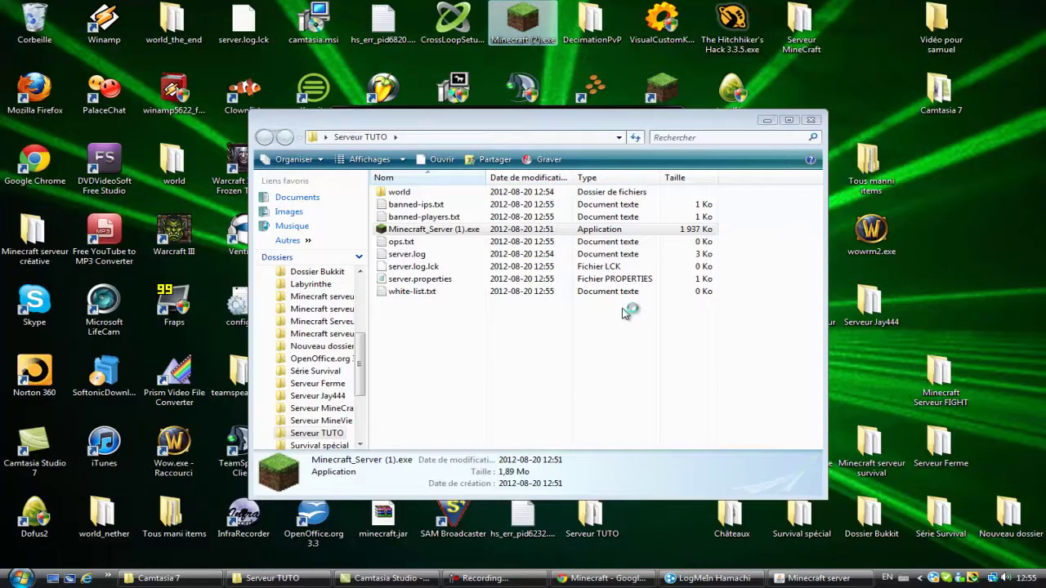
pyautogui.moveTo(763, 126); pyautogui.dragTo(473, 160)
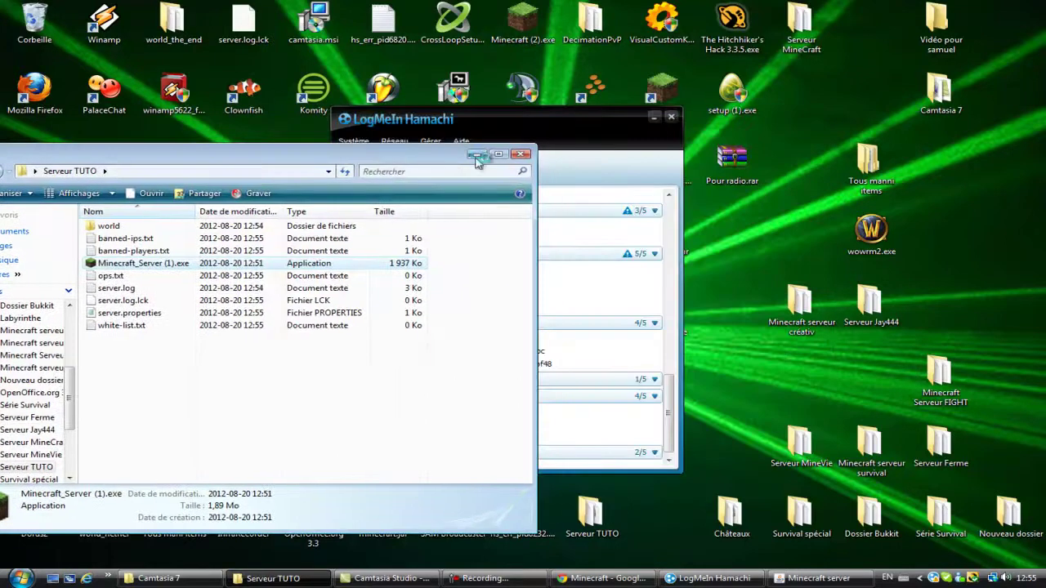
pyautogui.click(476, 156)
pyautogui.click(572, 317)
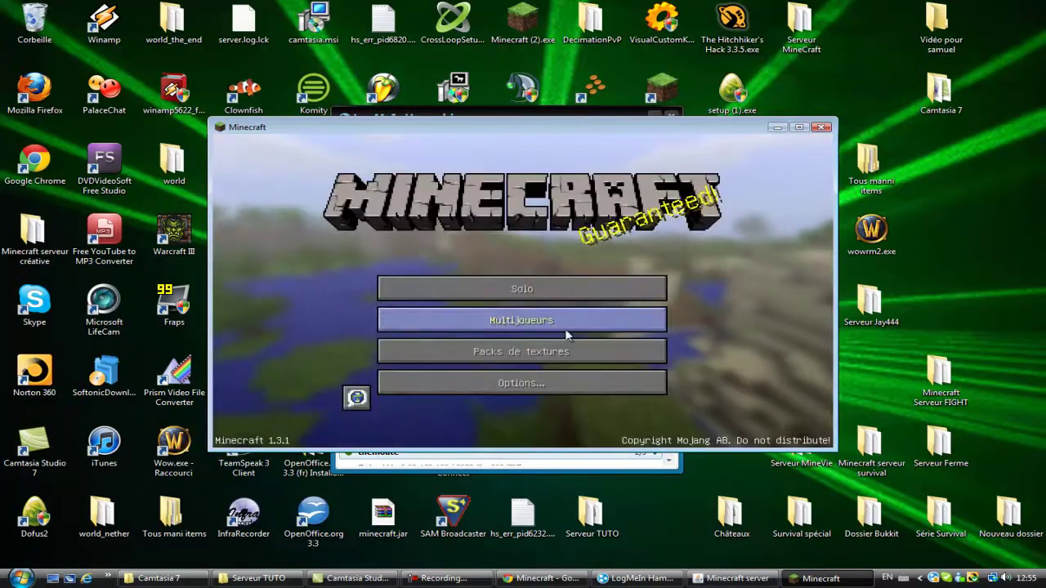
# Step: Change the Serveur a moi address to the IP copied from Hamachi and save it
pyautogui.click(572, 319)
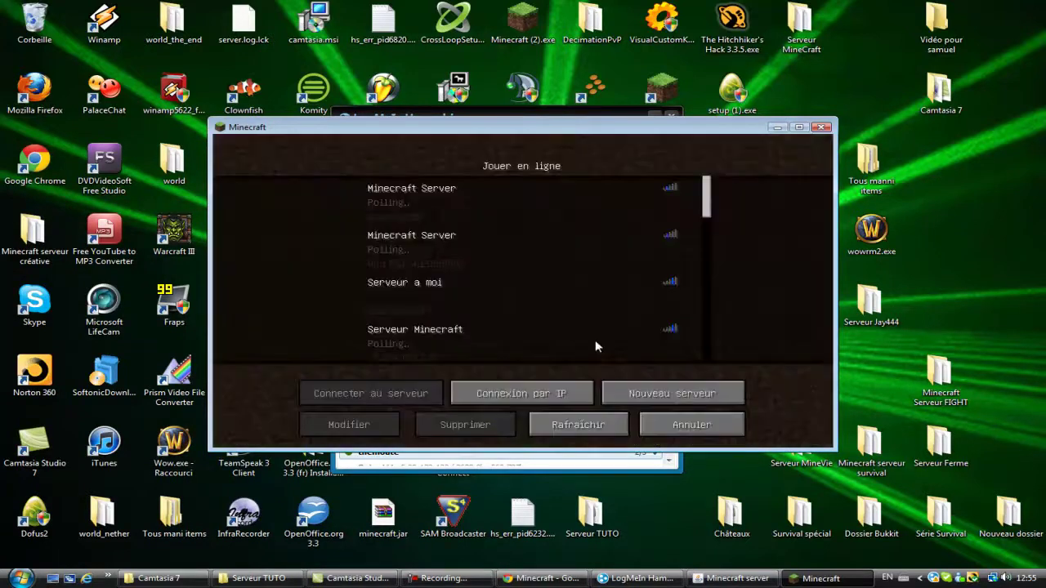
pyautogui.click(370, 296)
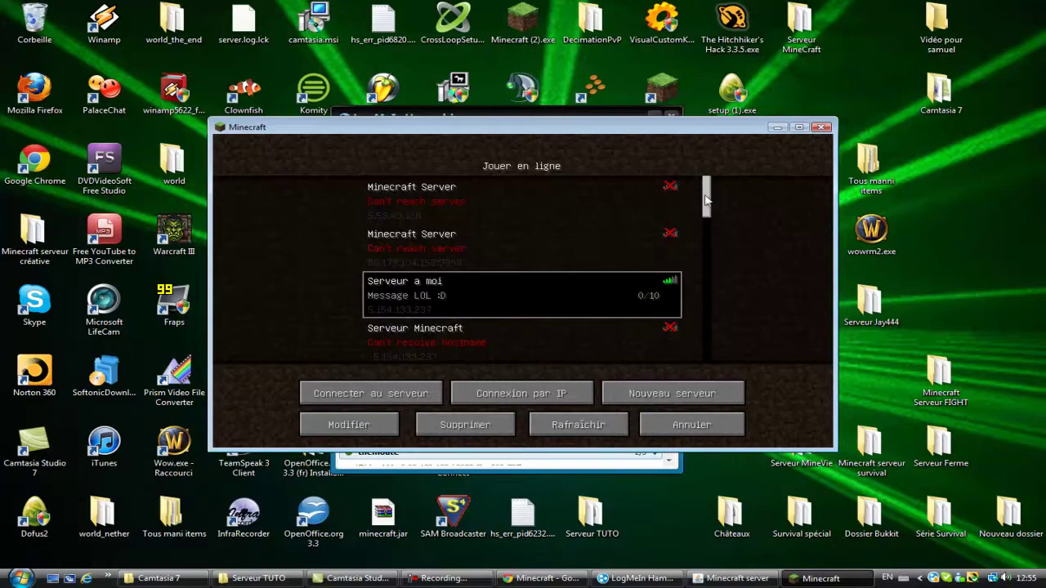
pyautogui.click(636, 578)
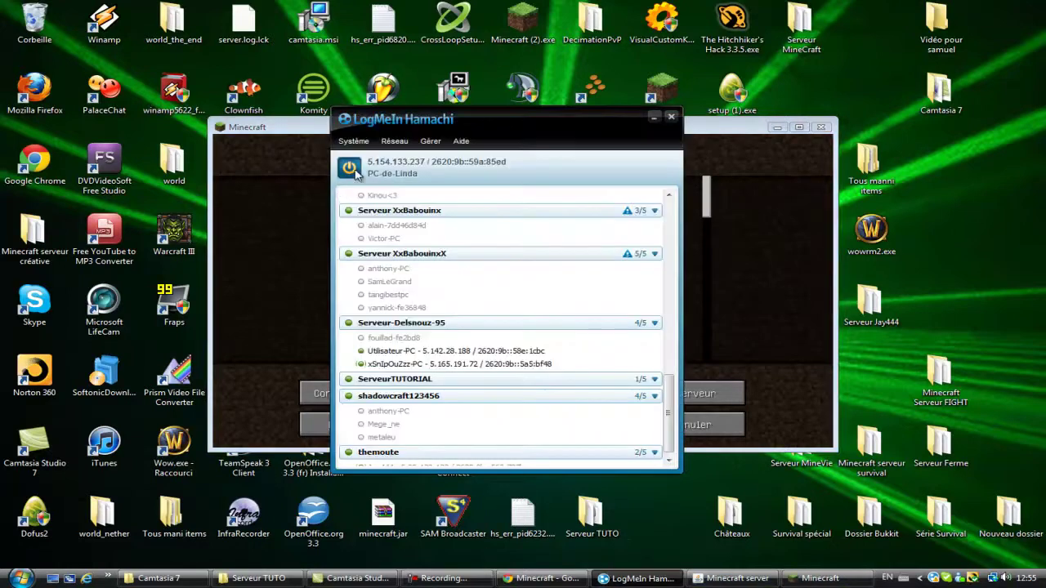
pyautogui.click(381, 163)
pyautogui.click(425, 166)
pyautogui.click(753, 293)
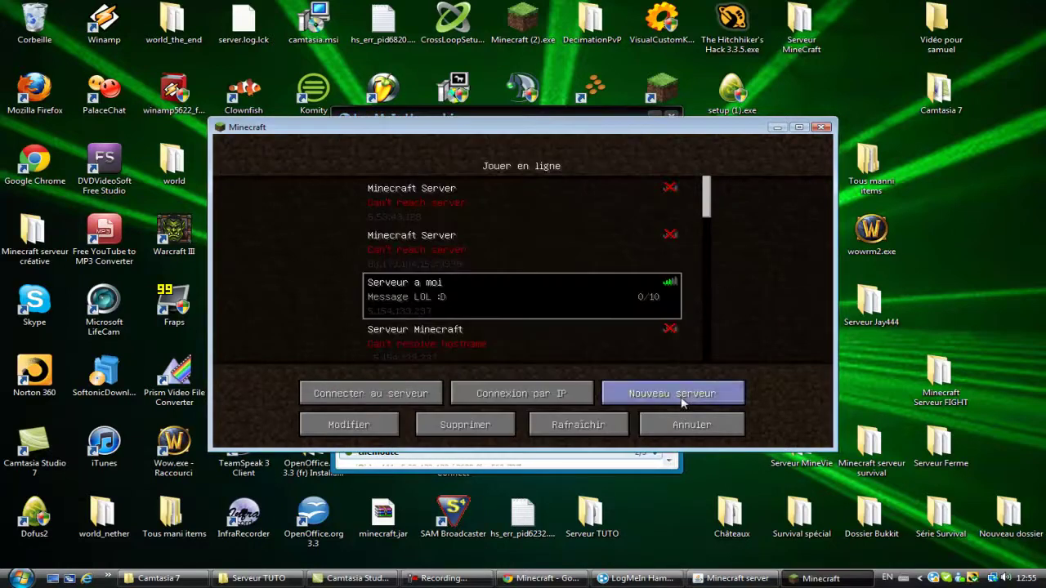
pyautogui.click(356, 424)
pyautogui.click(525, 299)
pyautogui.write('5.254.186.247')
pyautogui.click(536, 365)
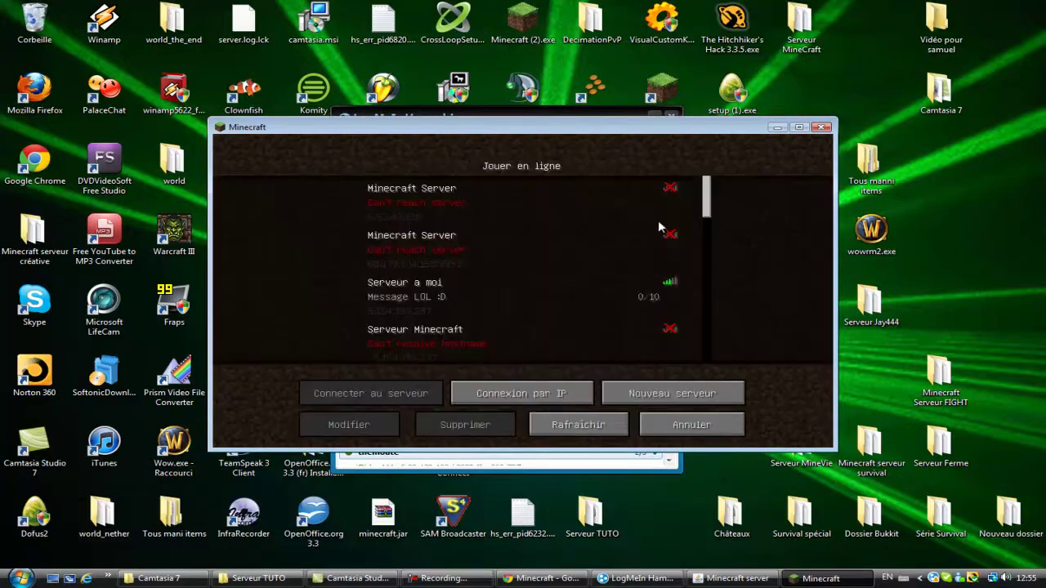
# Step: Delete the duplicate Message LOL :D entry and join Serveur a moi
pyautogui.moveTo(707, 207); pyautogui.dragTo(703, 390)
pyautogui.click(437, 295)
pyautogui.click(481, 419)
pyautogui.click(457, 323)
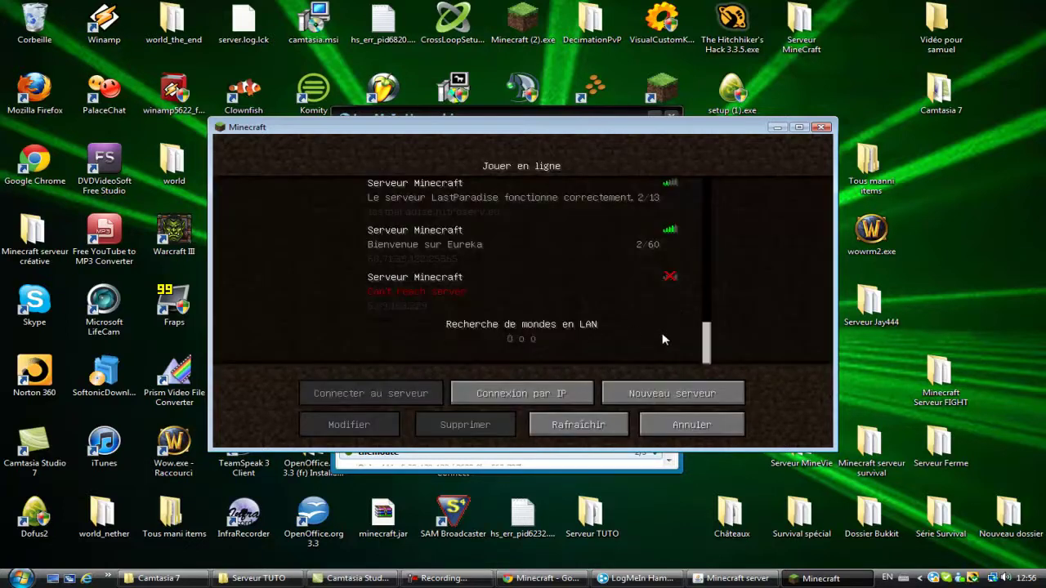
pyautogui.moveTo(709, 339); pyautogui.dragTo(700, 172)
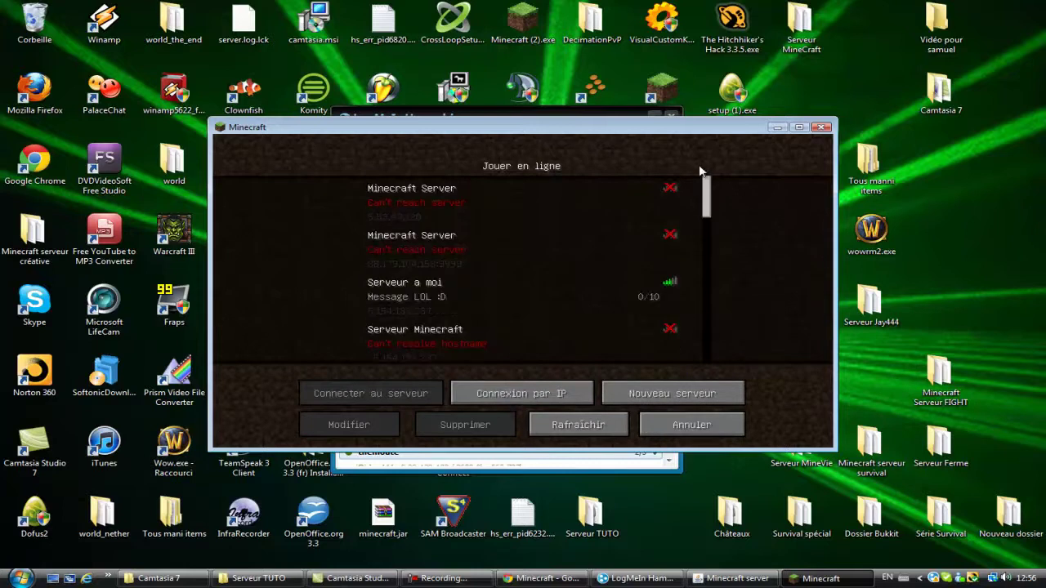
pyautogui.doubleClick(573, 283)
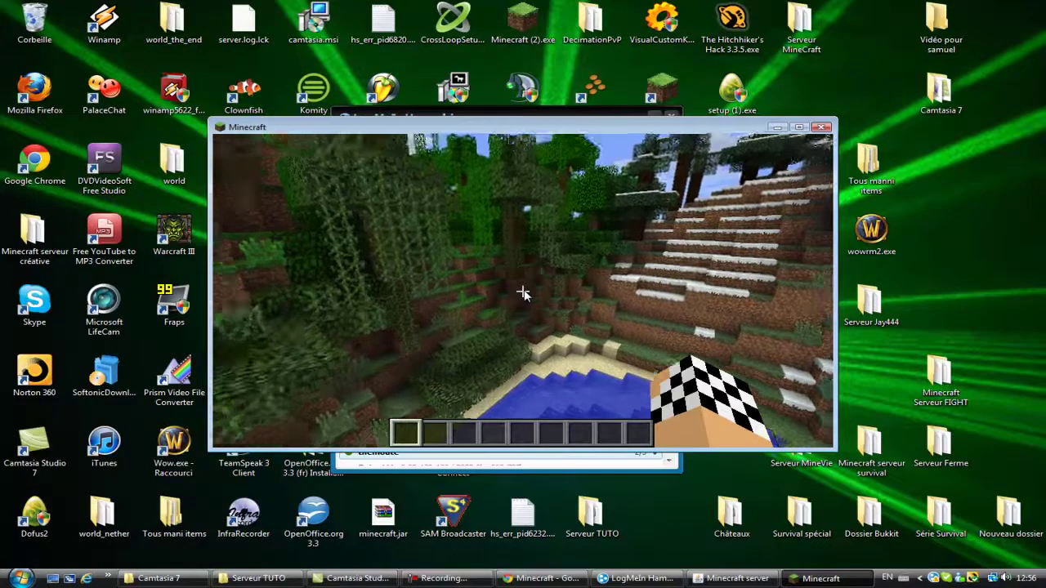
# Step: Pause the game, shut down the server with the stop command, and reopen the Serveur TUTO folder
pyautogui.press('Escape')
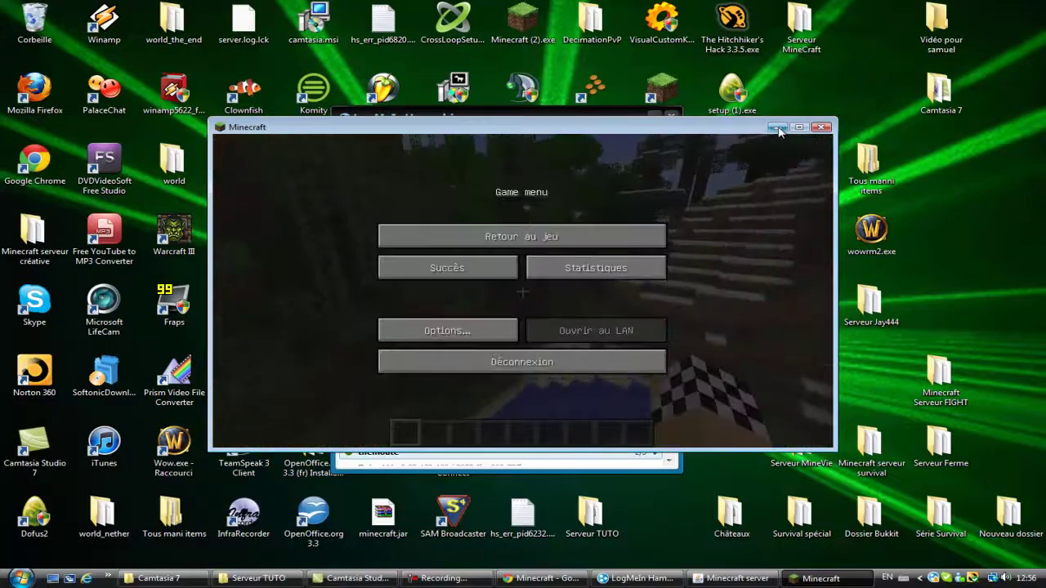
pyautogui.click(777, 131)
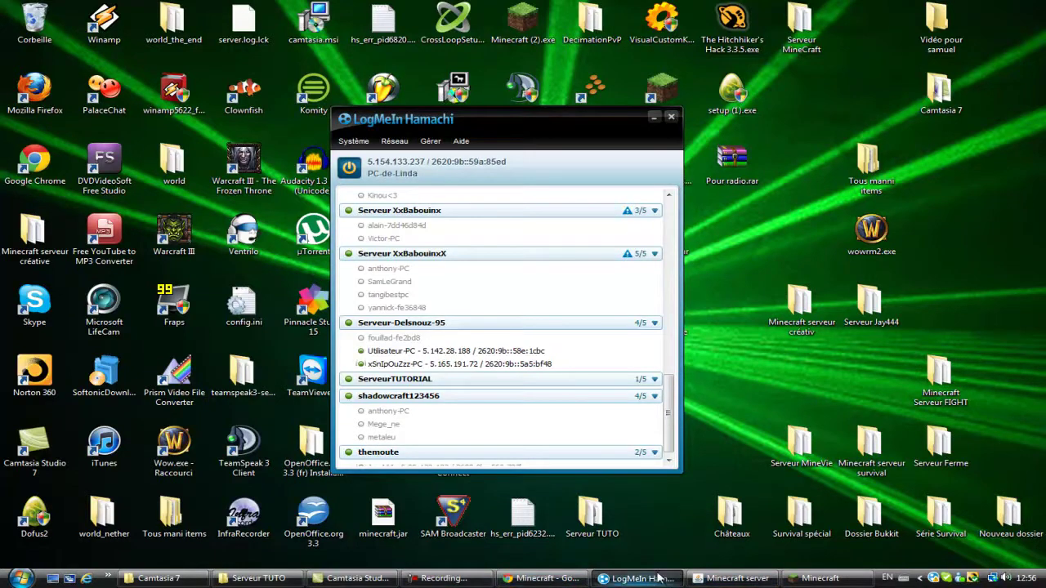
pyautogui.click(739, 579)
pyautogui.click(525, 439)
pyautogui.write('stop')
pyautogui.press('Return')
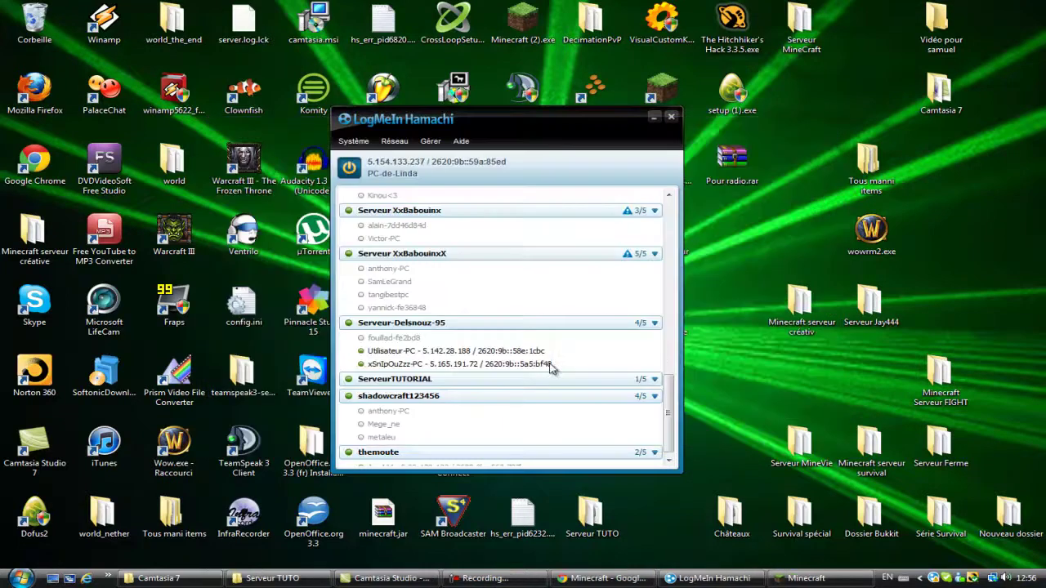
pyautogui.click(300, 582)
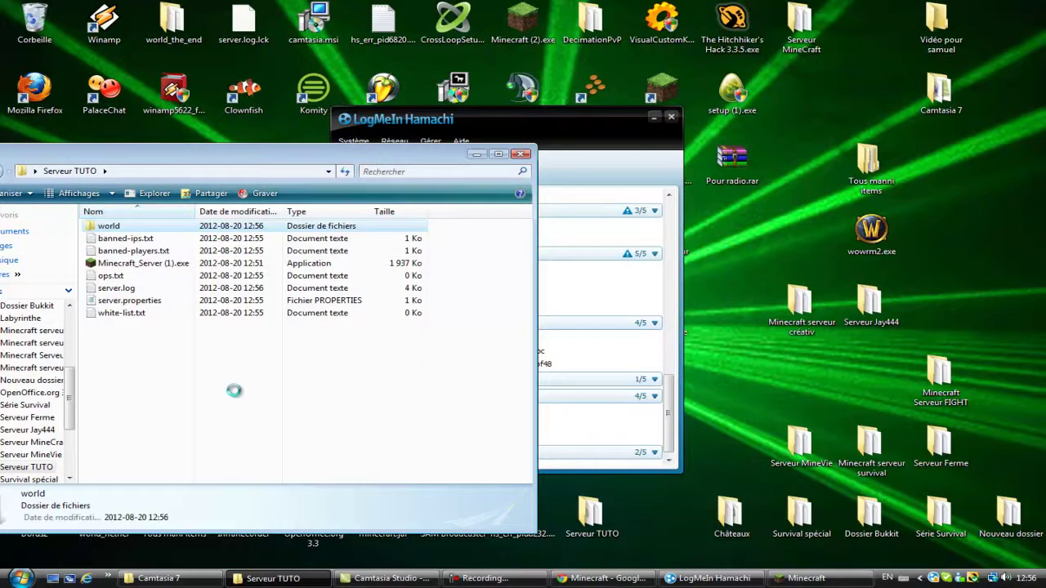
# Step: Delete the world folder from Serveur TUTO and relaunch Minecraft_Server (1).exe
pyautogui.rightClick(177, 226)
pyautogui.click(208, 491)
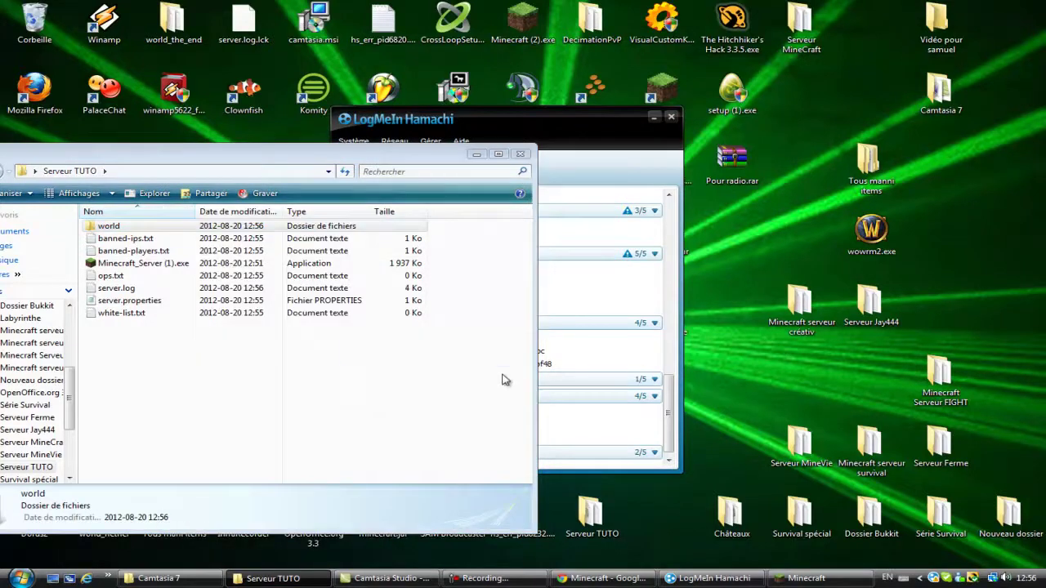
pyautogui.click(557, 347)
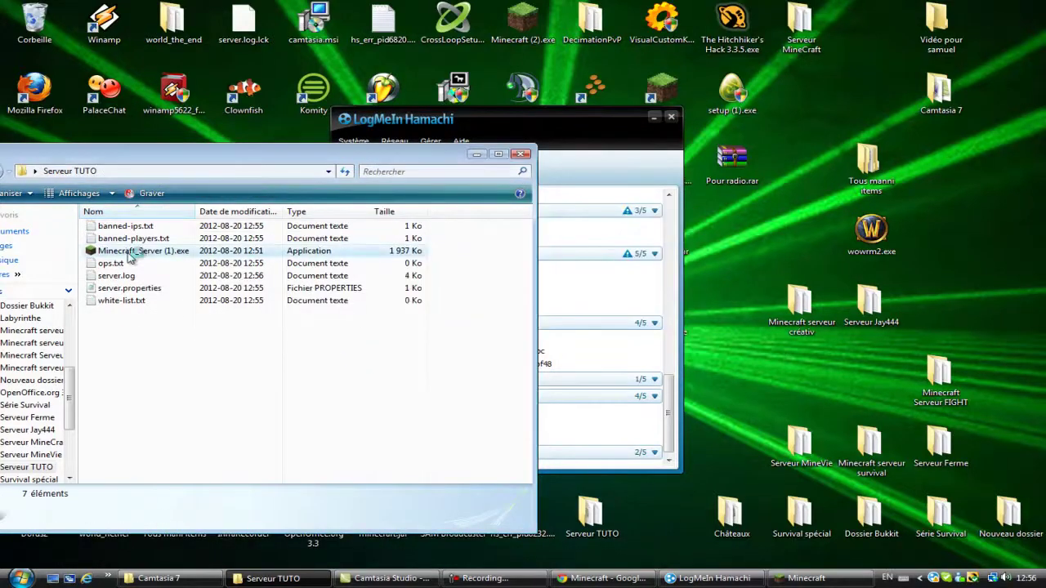
pyautogui.click(129, 254)
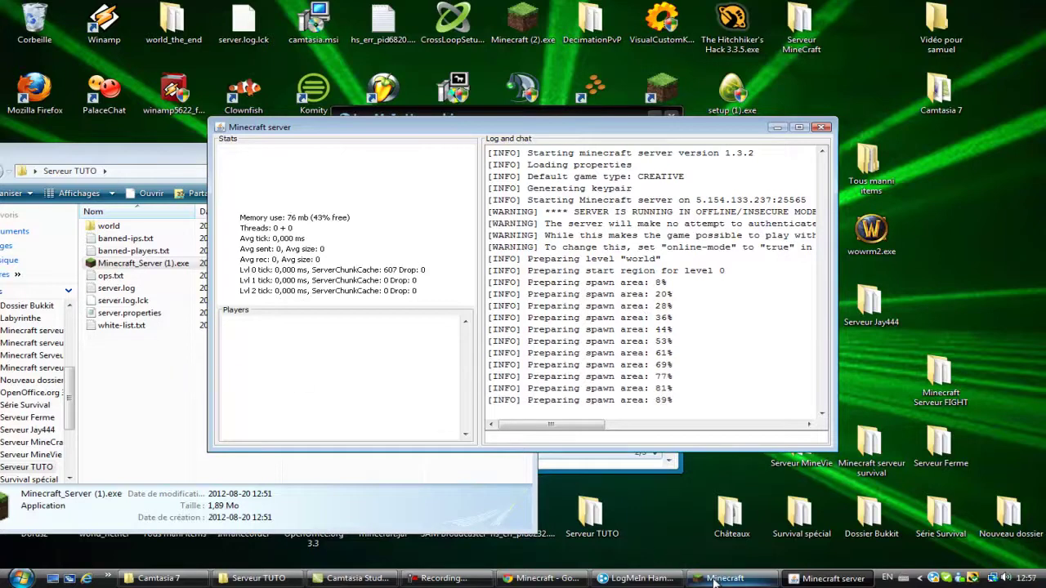
# Step: Rejoin the restarted server through Multijoueur, walk the new forest world, then pause and switch to Serveur TUTO
pyautogui.click(714, 579)
pyautogui.click(516, 405)
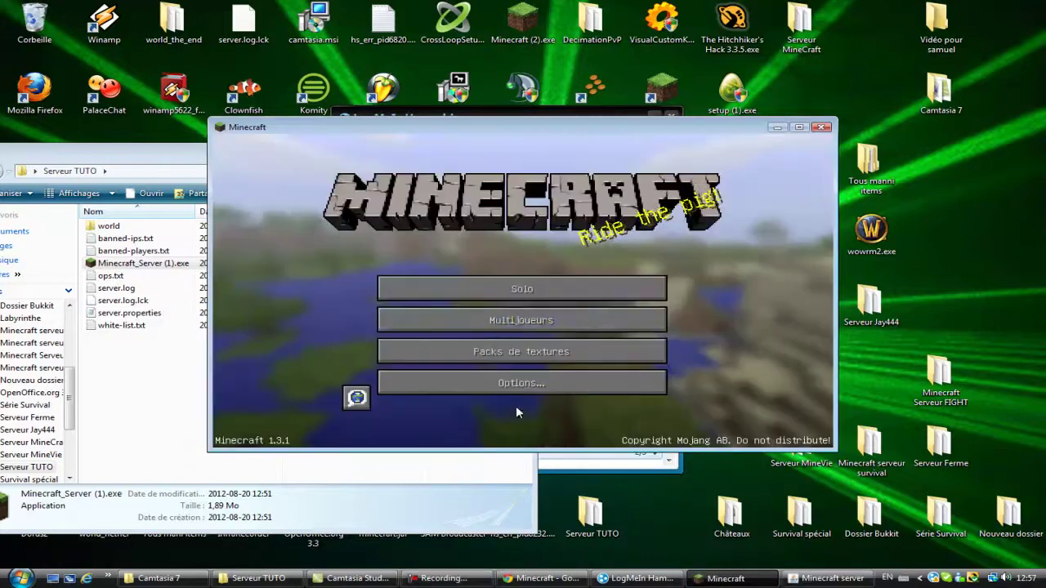
pyautogui.click(523, 322)
pyautogui.doubleClick(640, 282)
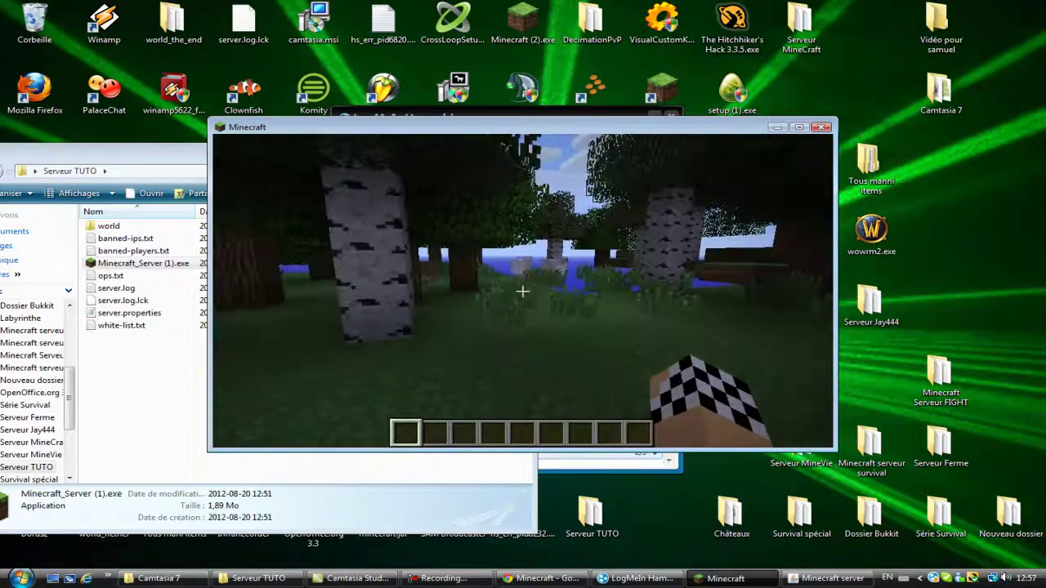
pyautogui.press('w')
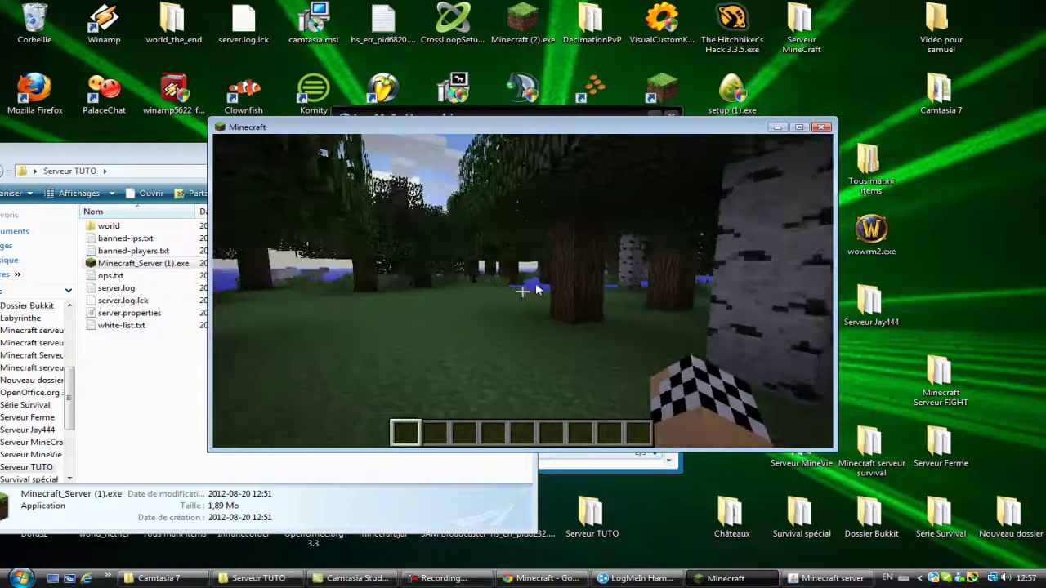
pyautogui.press('Escape')
pyautogui.click(109, 378)
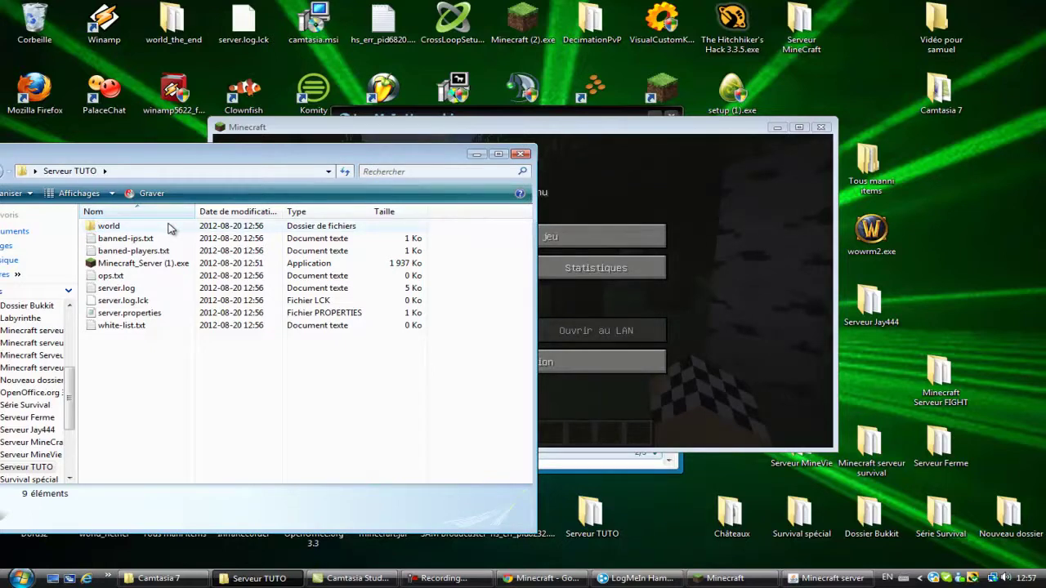
# Step: Look at the regenerated world folder's options without changing anything, then resume Minecraft
pyautogui.rightClick(168, 224)
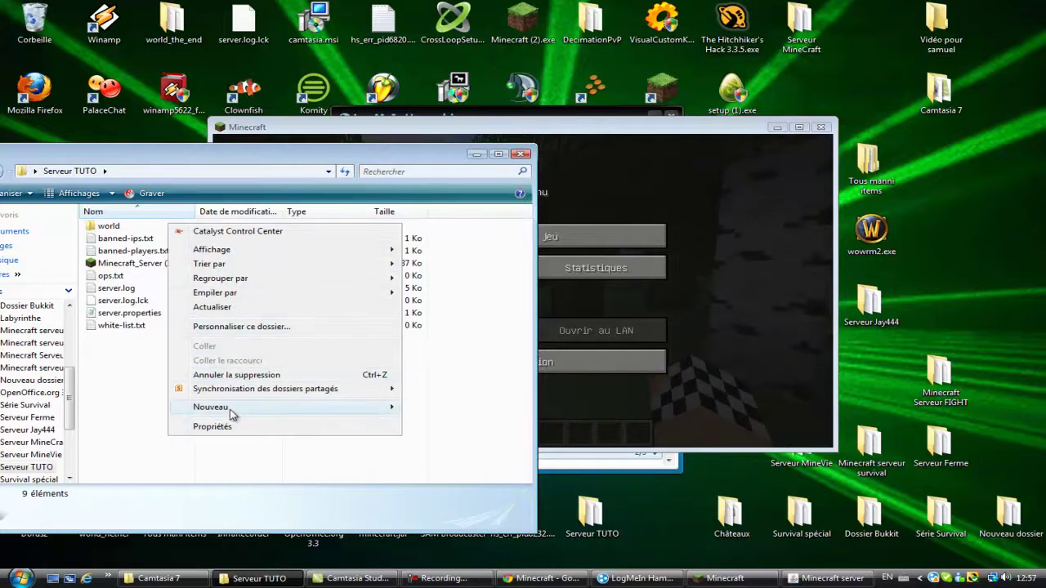
pyautogui.press('Escape')
pyautogui.click(133, 225)
pyautogui.rightClick(133, 226)
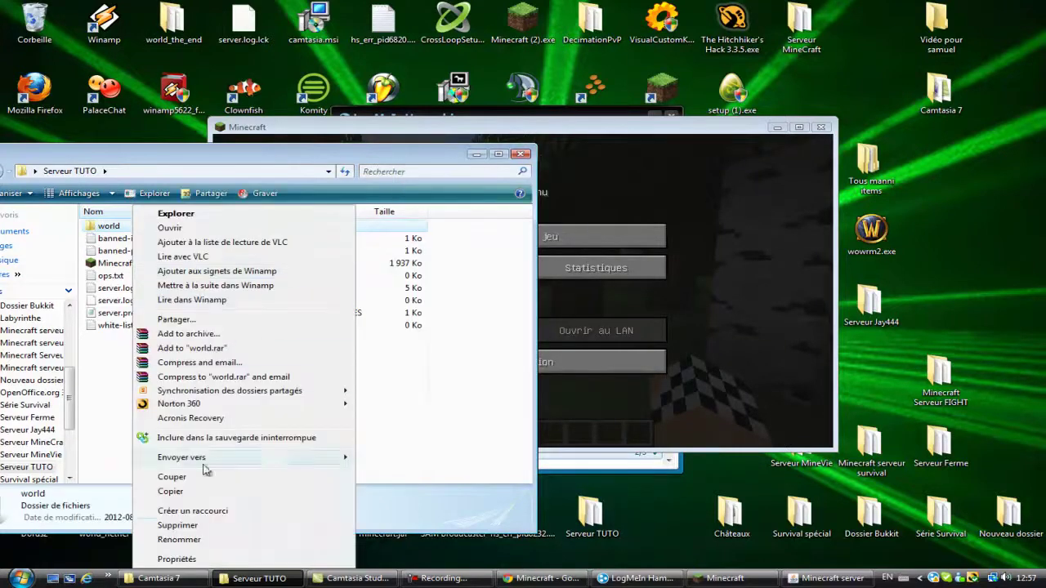
pyautogui.click(384, 466)
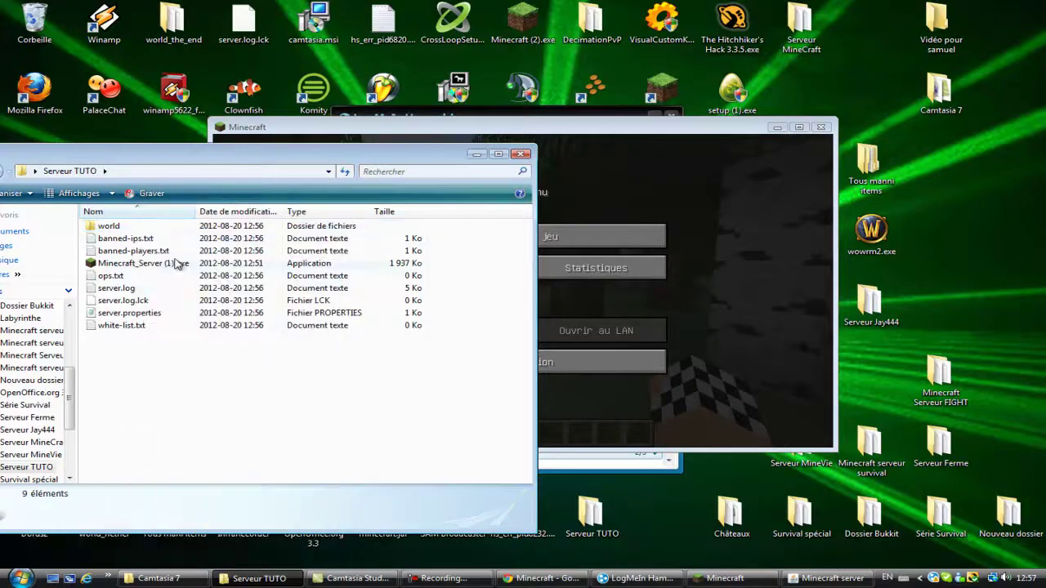
pyautogui.click(602, 236)
# Step: Walk over the treetops and toward the birch trees and sheep
pyautogui.press('w')
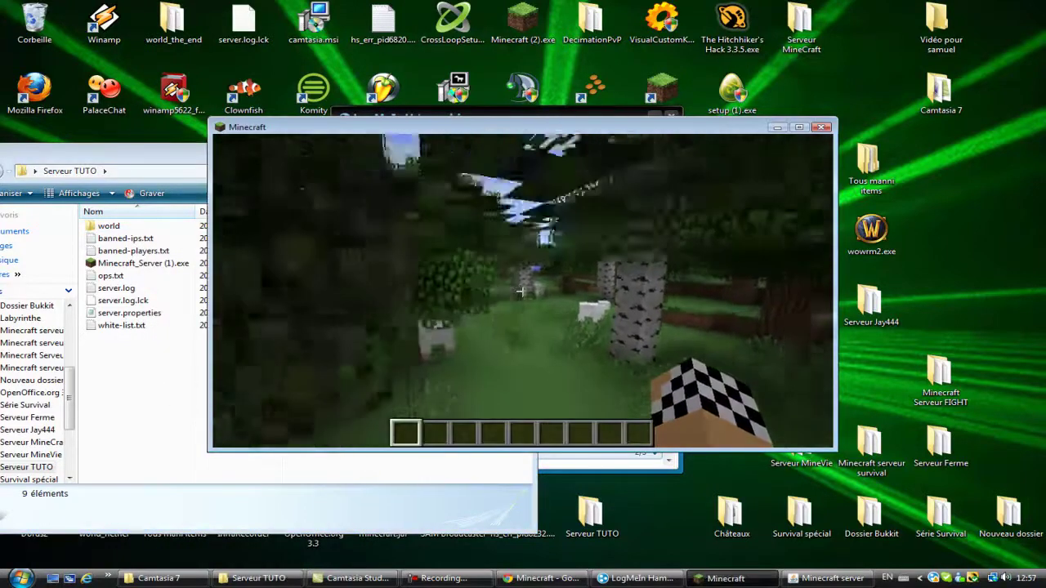
pyautogui.press('w')
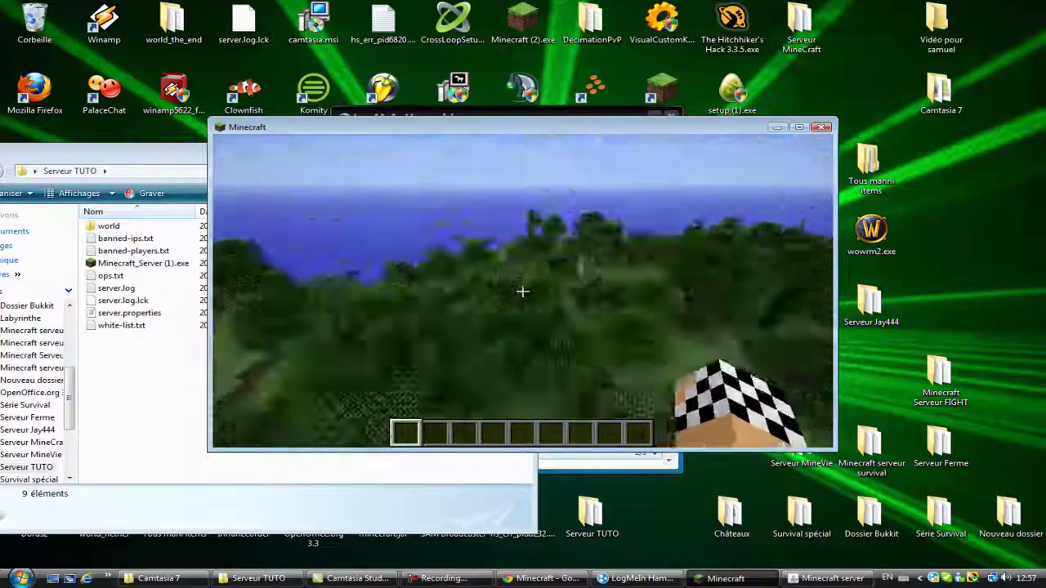
pyautogui.press('w')
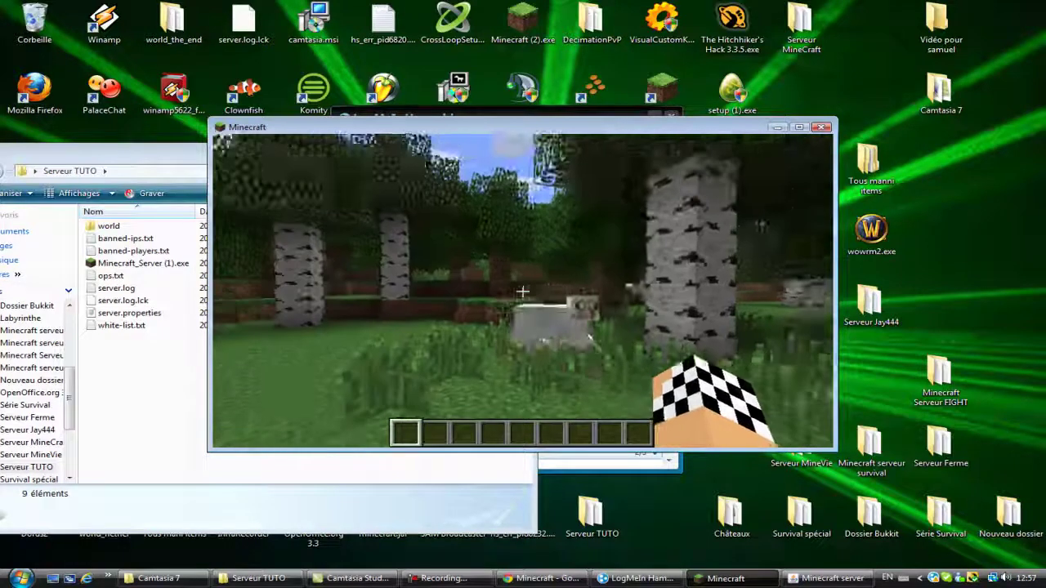
pyautogui.press('w')
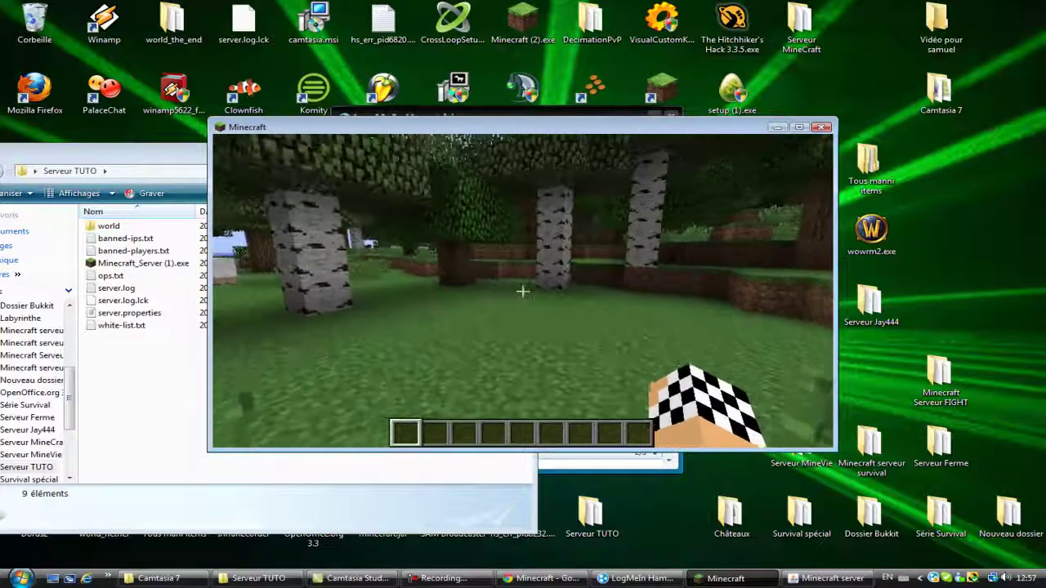
# Step: Send /gamemode 0 for your player, get the no-permission error, and pause
pyautogui.write('emode')
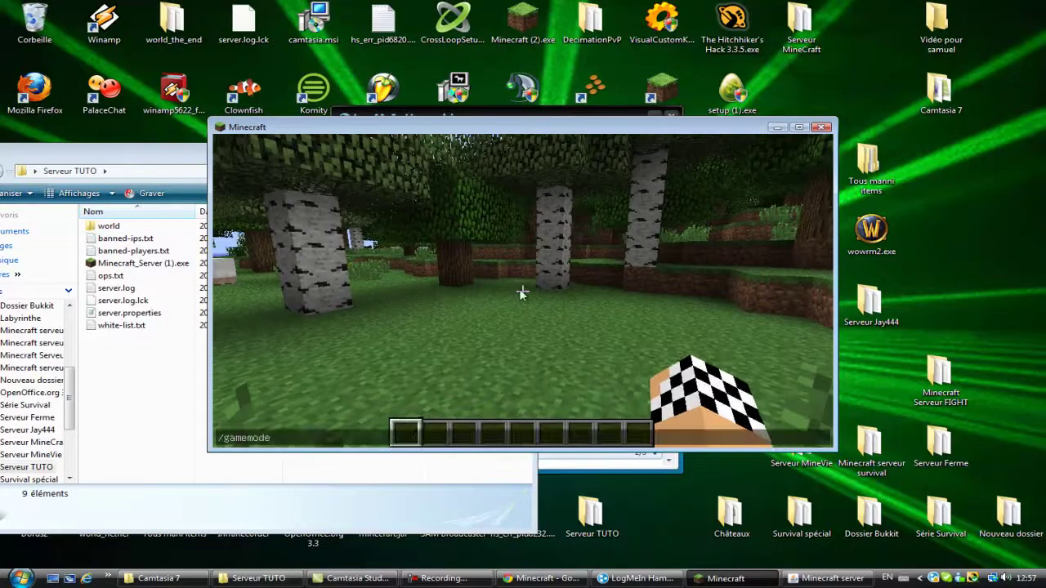
pyautogui.write(' dfghs')
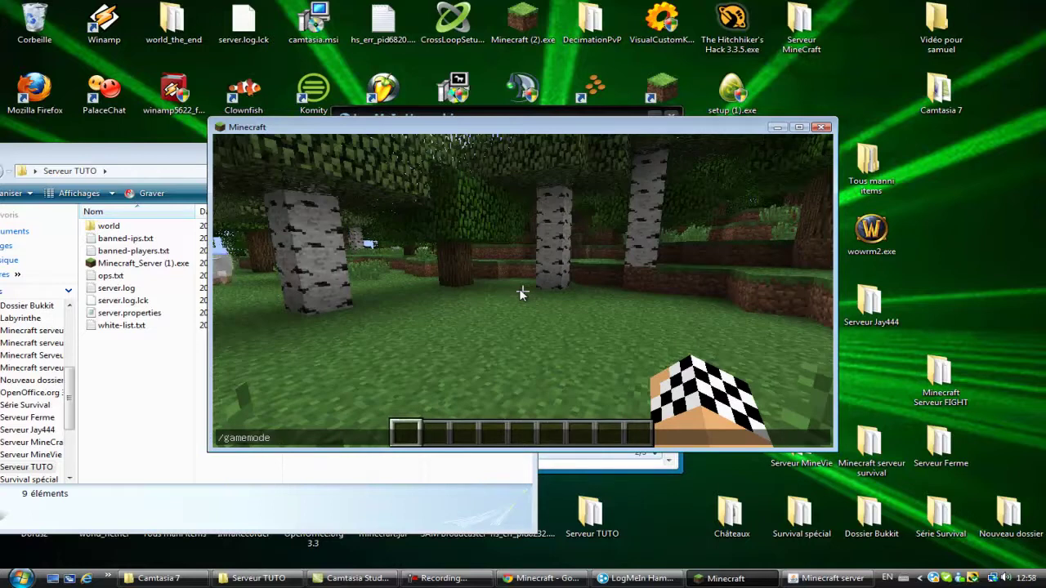
pyautogui.write('0 xxlabosxx')
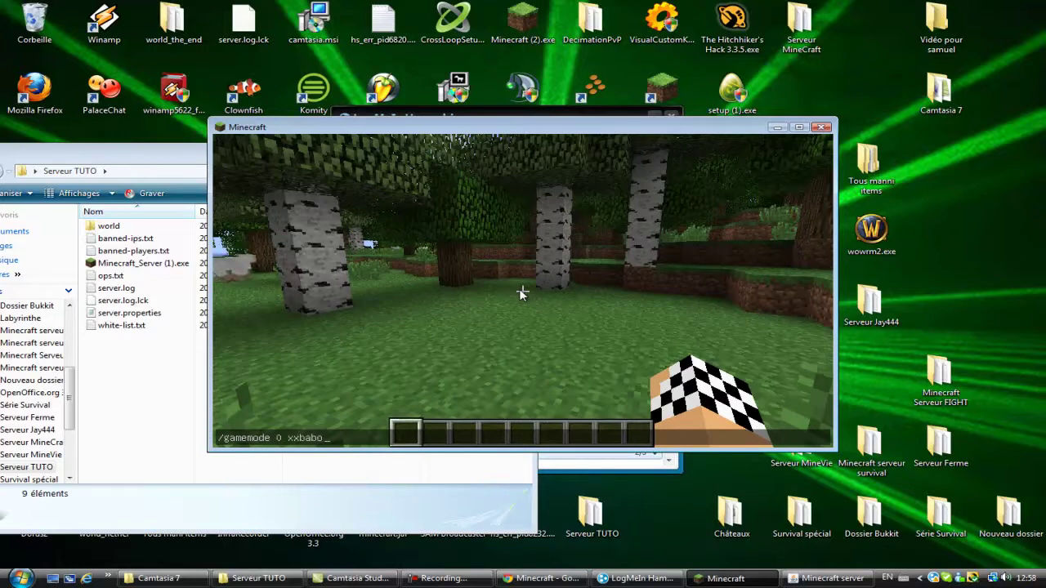
pyautogui.press('Return')
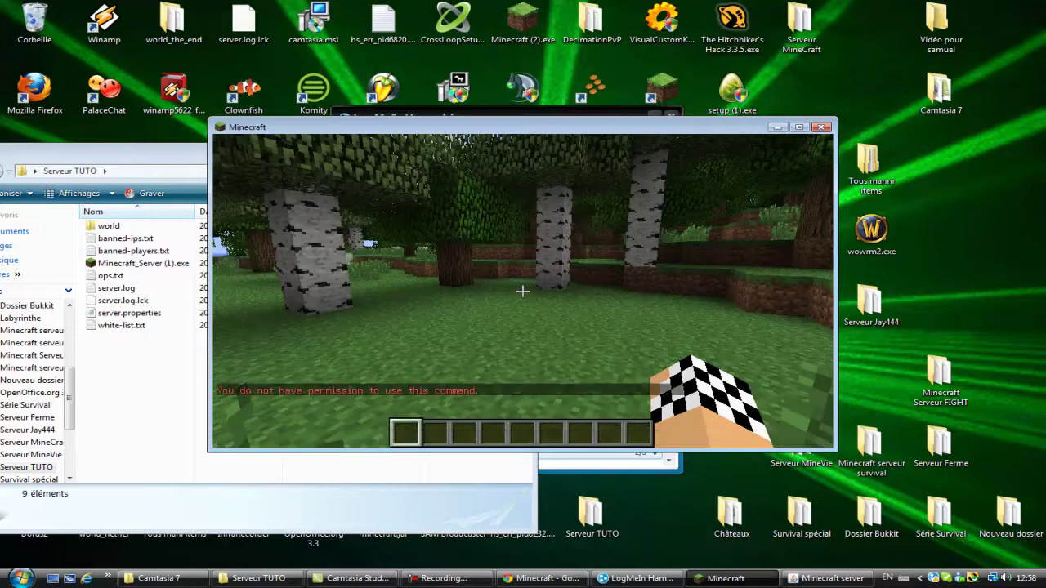
pyautogui.press('Escape')
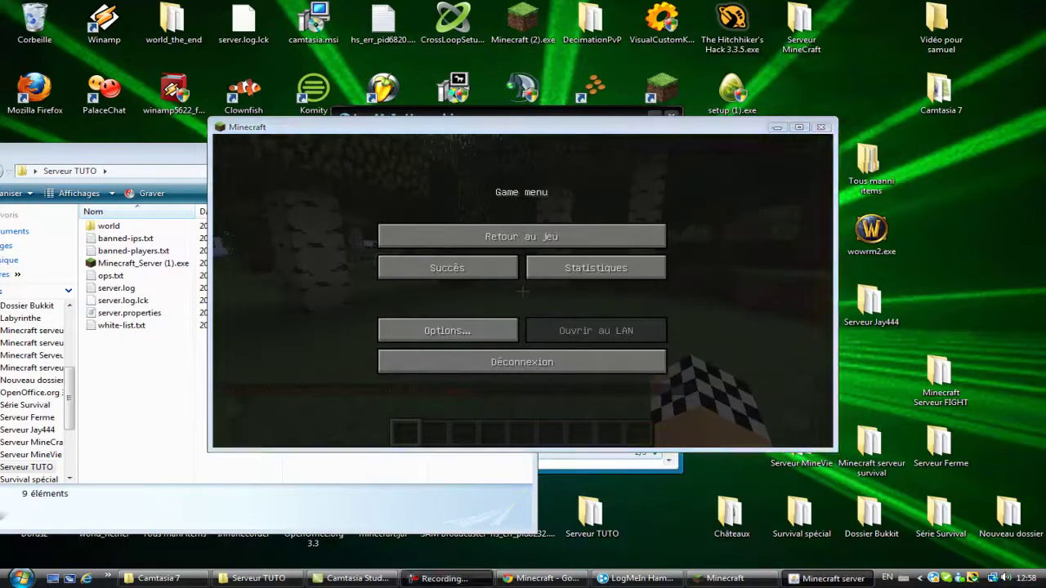
# Step: Make your player an operator by entering op with your player name in the server console
pyautogui.hotkey('alt', 'Tab')
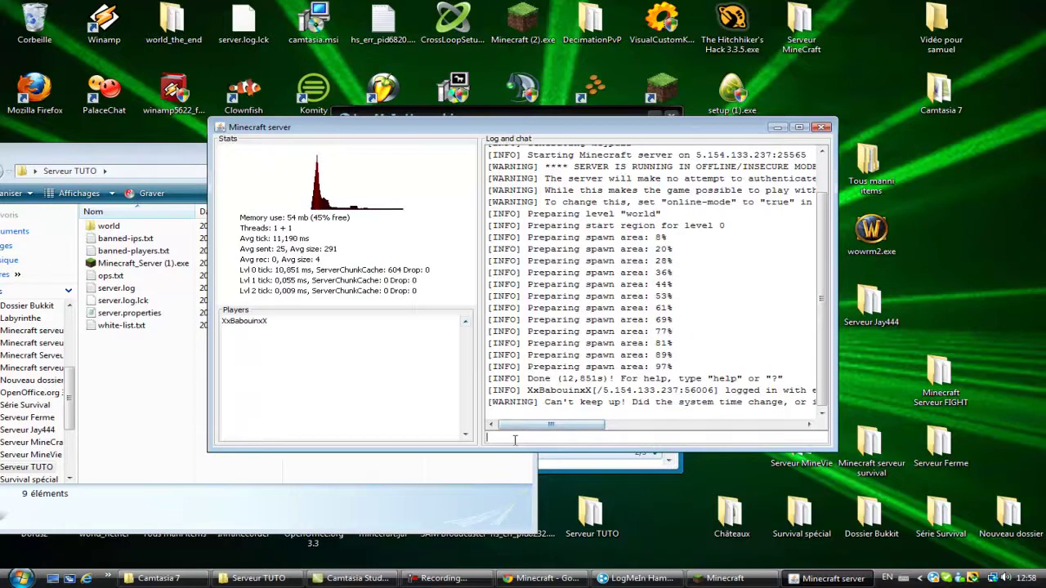
pyautogui.write('op xxbabo')
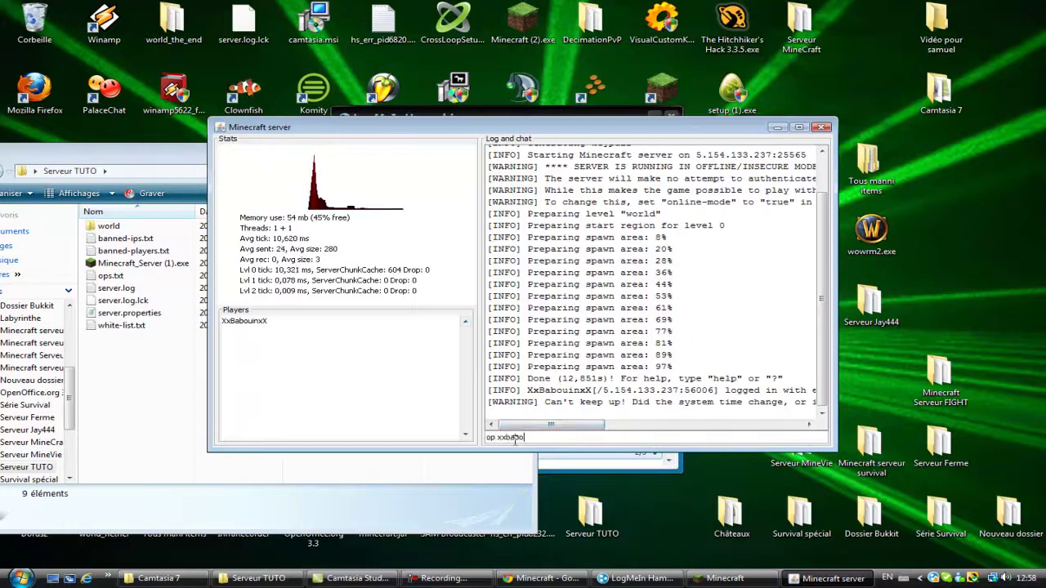
pyautogui.write('uin')
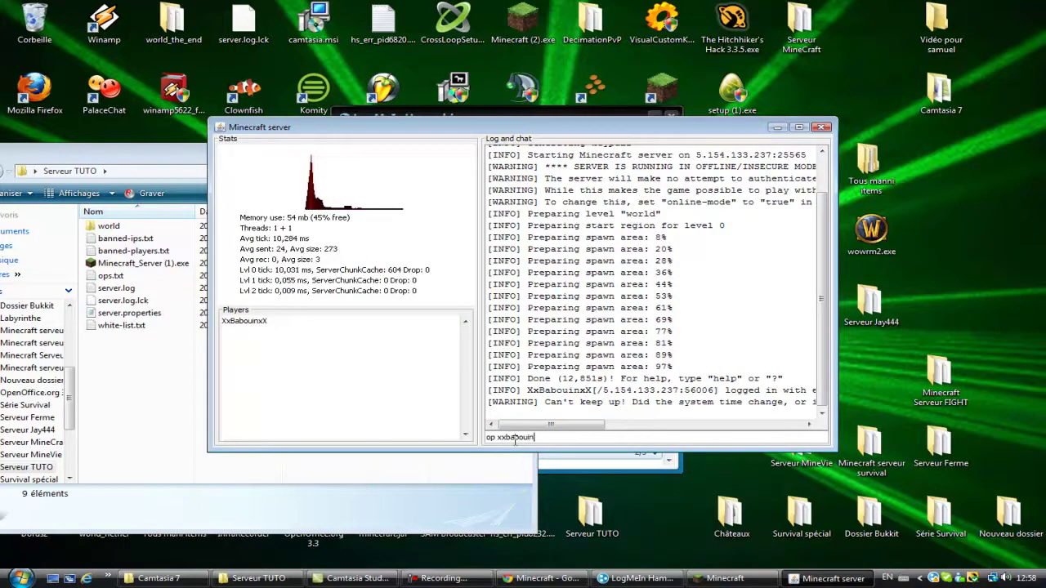
pyautogui.press('Return')
pyautogui.hotkey('alt', 'Tab')
# Step: Resume the game, start a chat command, then check and minimize the server console
pyautogui.click(590, 236)
pyautogui.press('Escape')
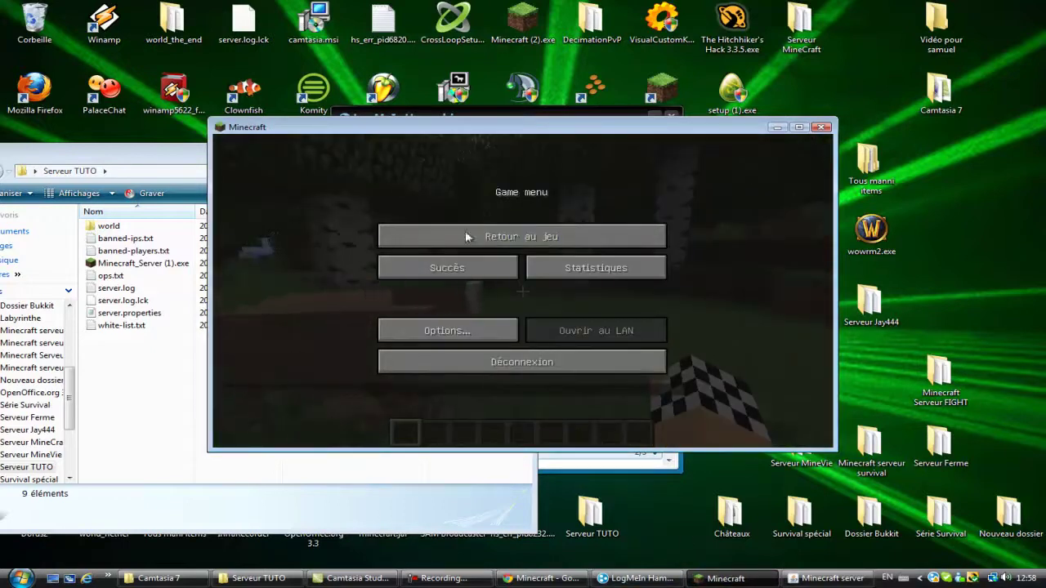
pyautogui.press('Escape')
pyautogui.press('/')
pyautogui.press('BackSpace')
pyautogui.press('BackSpace')
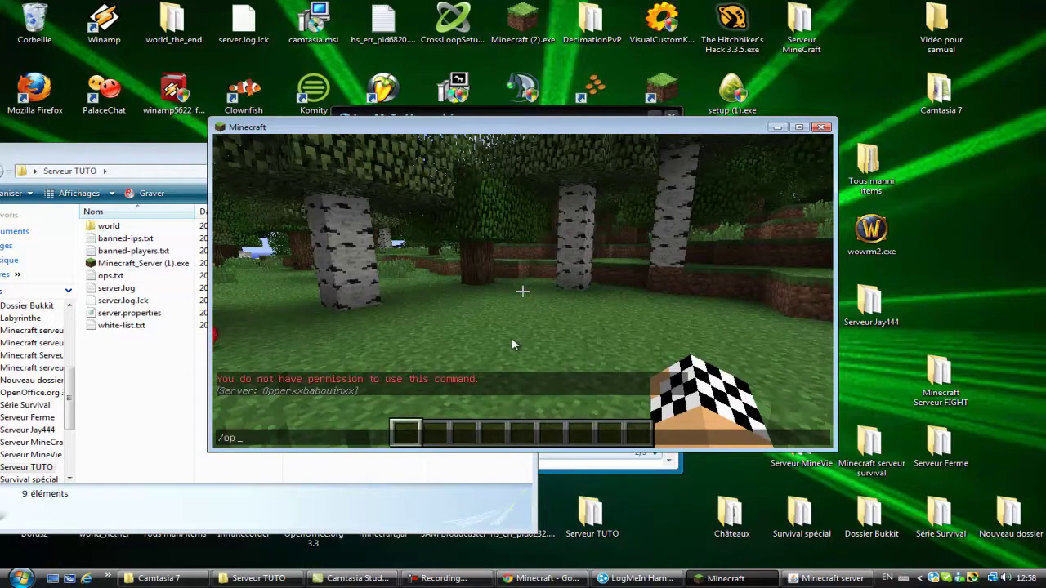
pyautogui.write('p')
pyautogui.click(830, 578)
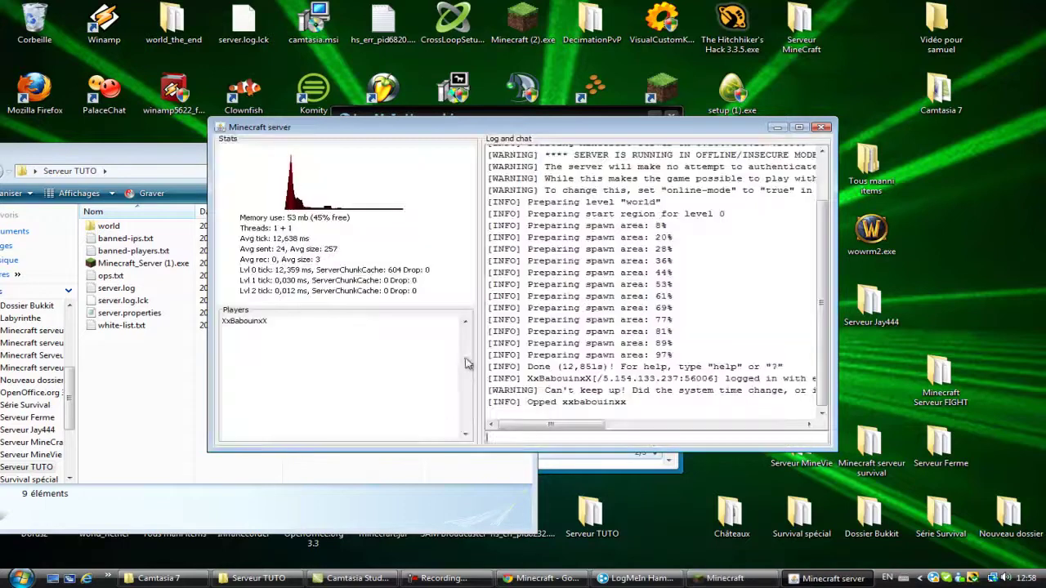
pyautogui.click(777, 129)
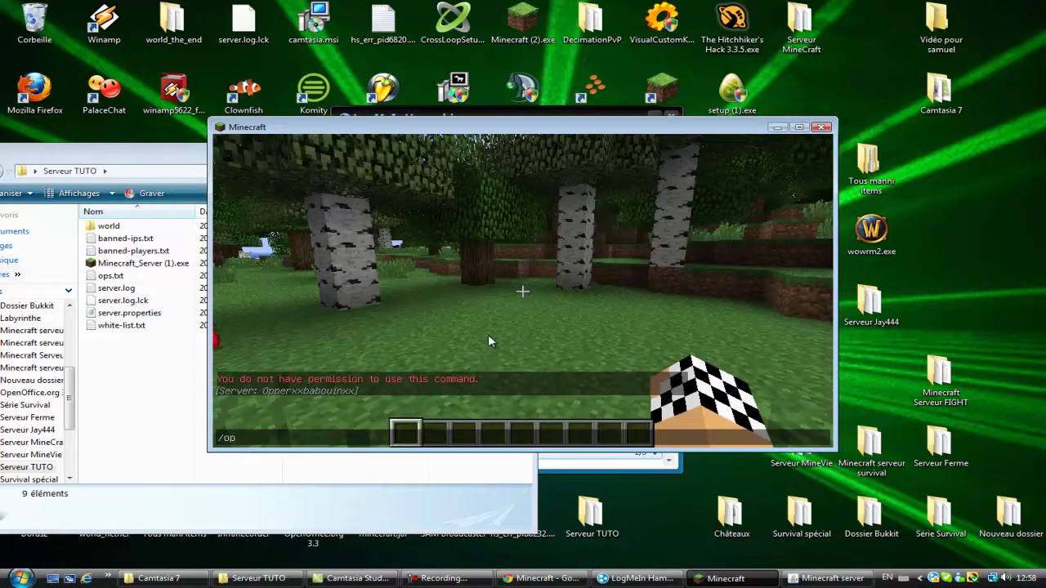
# Step: Switch your player to survival with /gamemode 0, then back to creative with /gamemode 1
pyautogui.write('/gamemode 0 xxbabouinx')
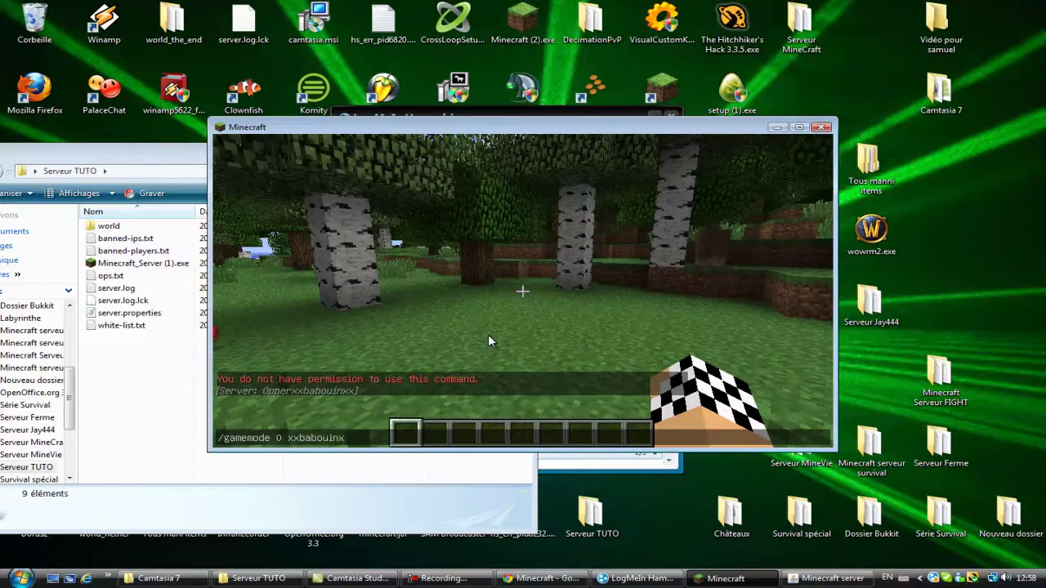
pyautogui.press('Return')
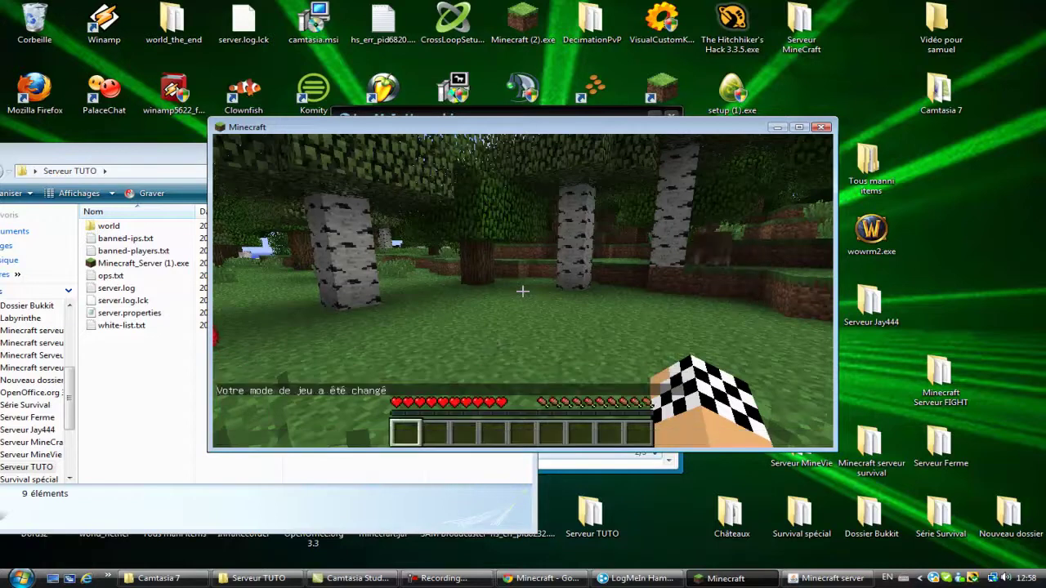
pyautogui.write('ee/gamemode 1 xxbabouin')
pyautogui.press('Return')
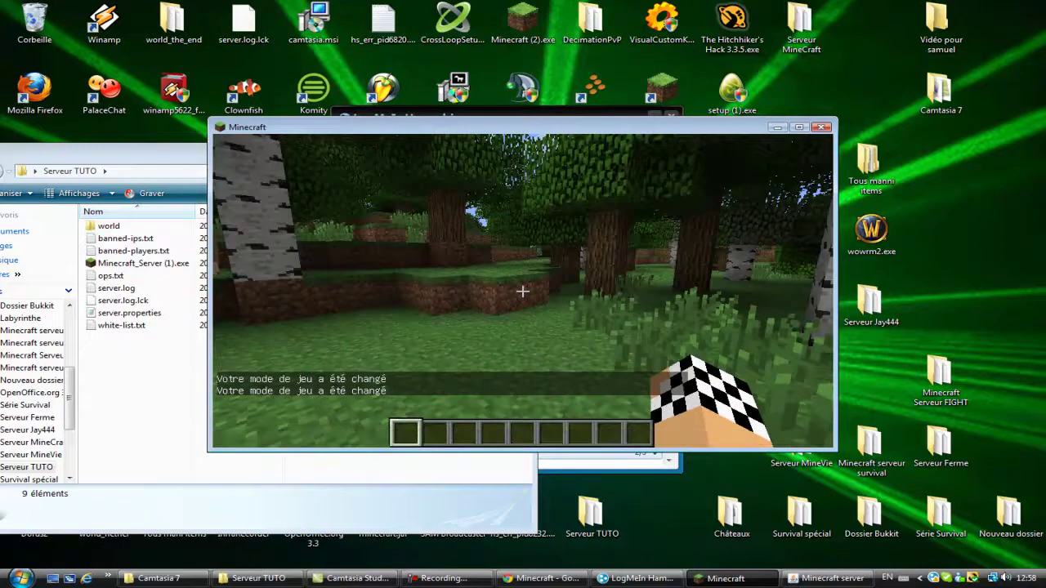
pyautogui.press('e')
pyautogui.press('e')
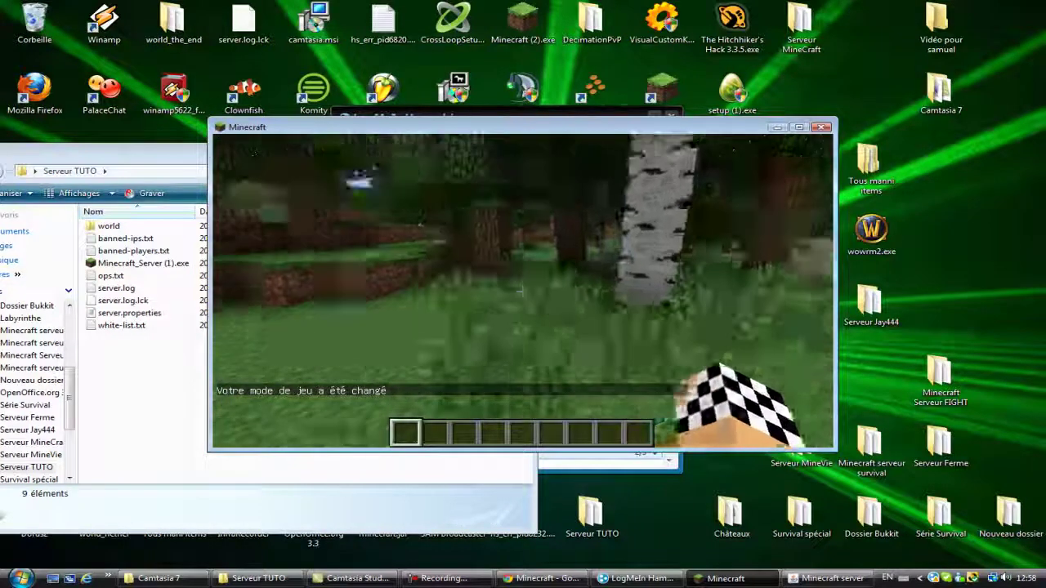
# Step: Broadcast 'Salt' and 'Salut' with /say, then pause the game
pyautogui.write('t/save')
pyautogui.press('BackSpace')
pyautogui.press('BackSpace')
pyautogui.write('y Salt')
pyautogui.press('Return')
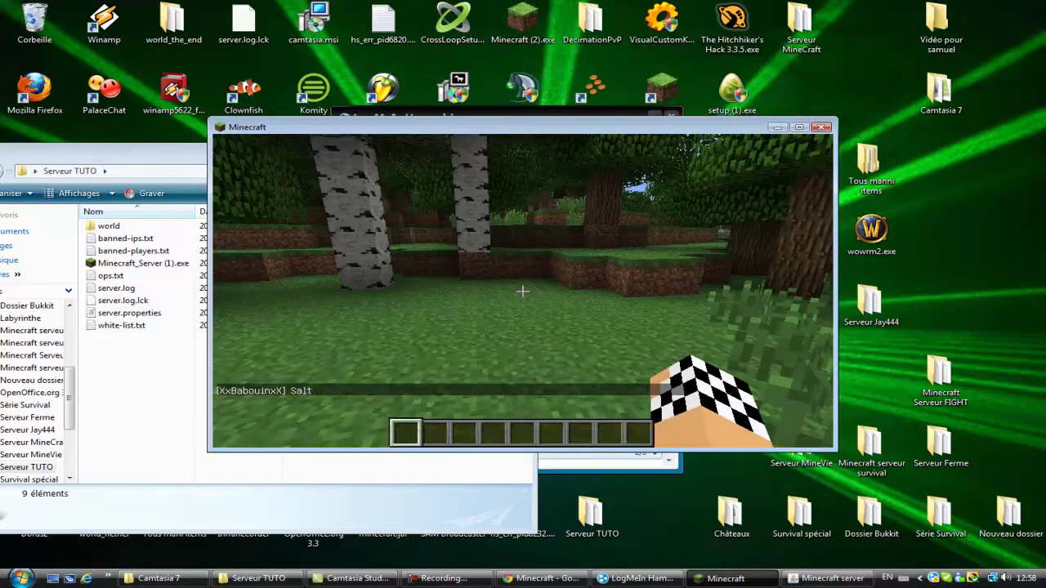
pyautogui.write('t/say ')
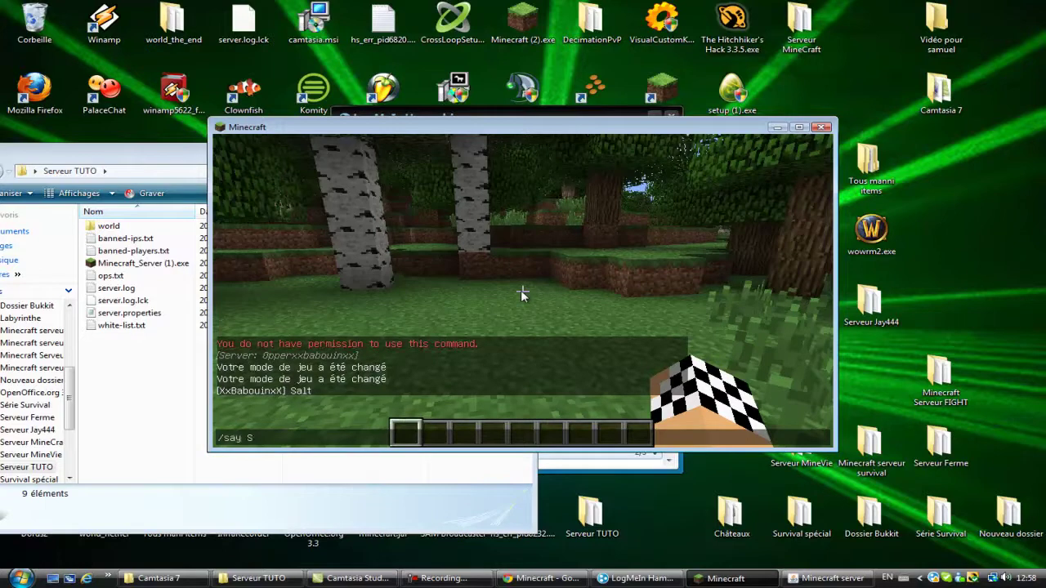
pyautogui.write('Salut')
pyautogui.press('Return')
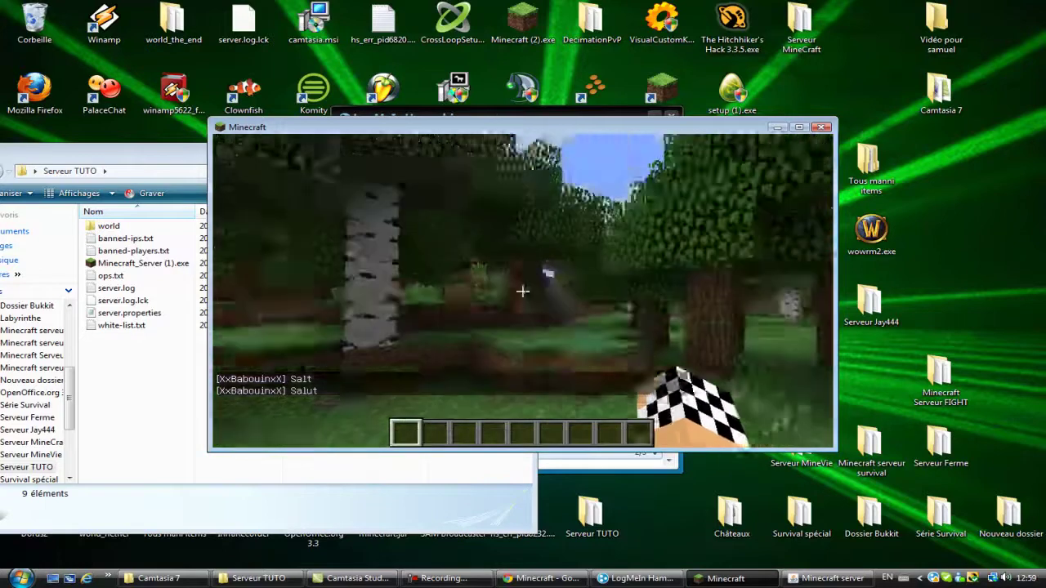
pyautogui.press('Escape')
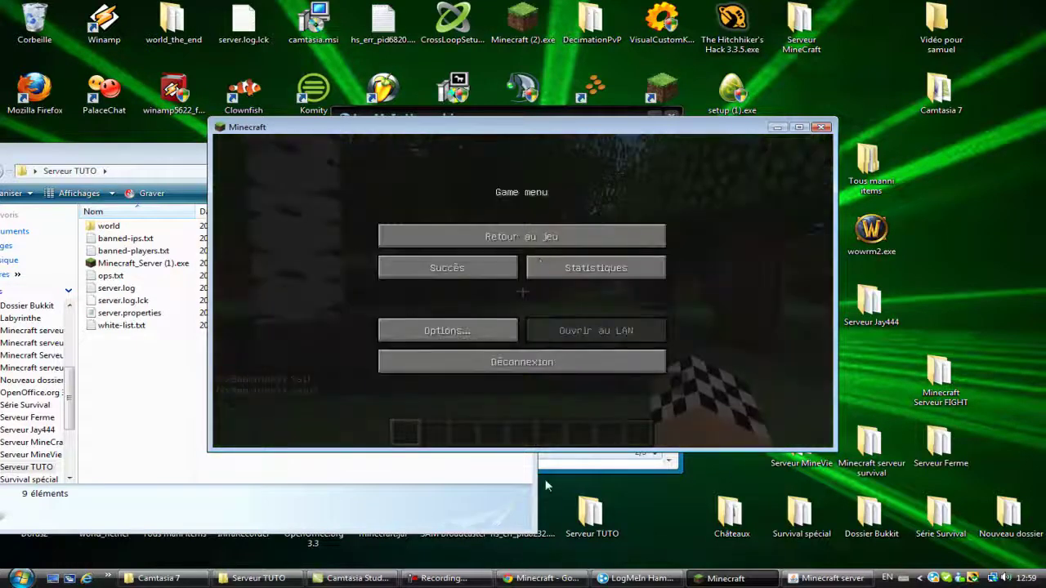
# Step: Check the game-mode changes in the server log, then resume the game
pyautogui.click(825, 578)
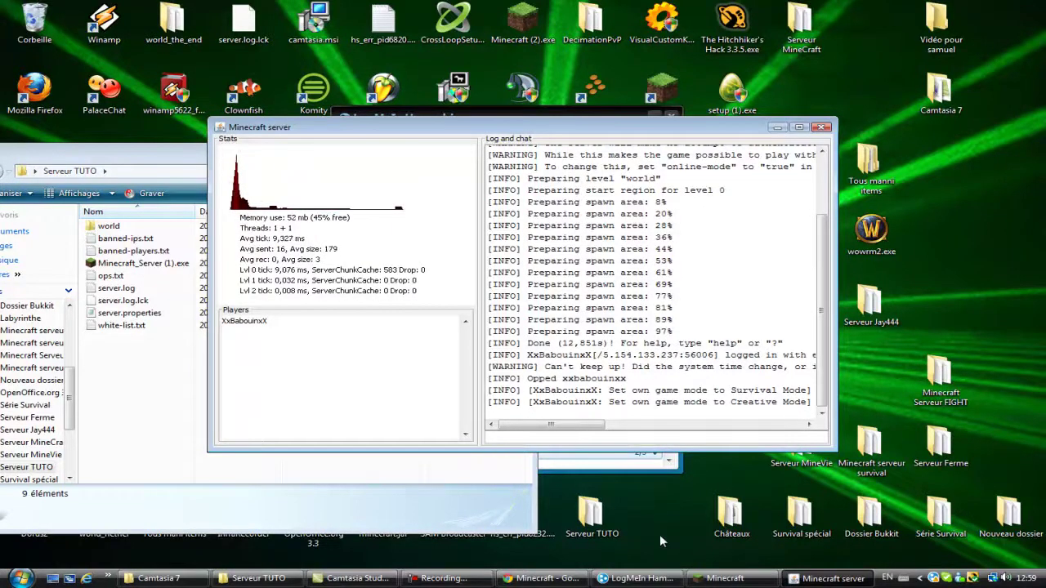
pyautogui.click(724, 578)
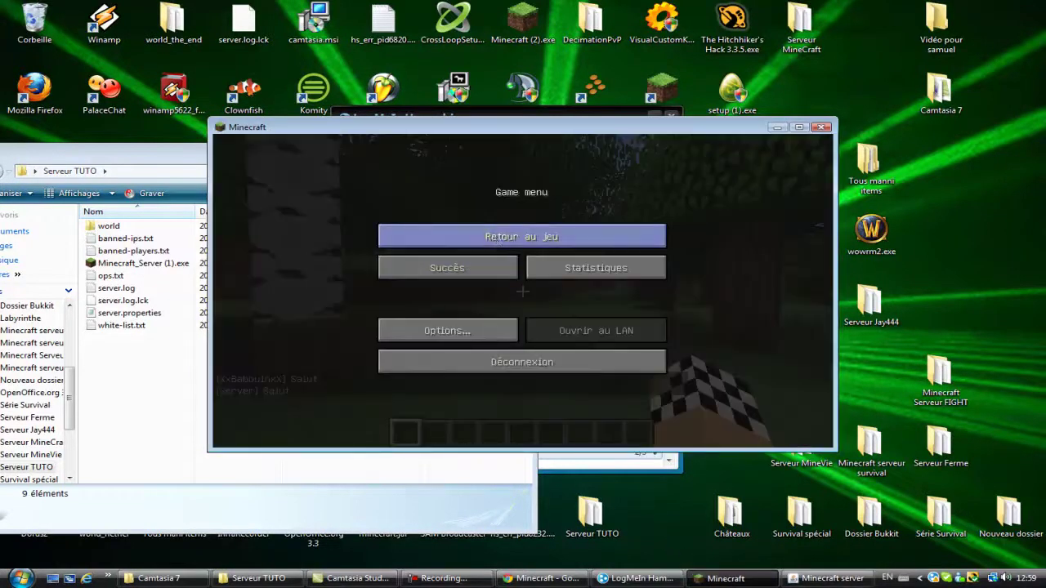
pyautogui.click(496, 238)
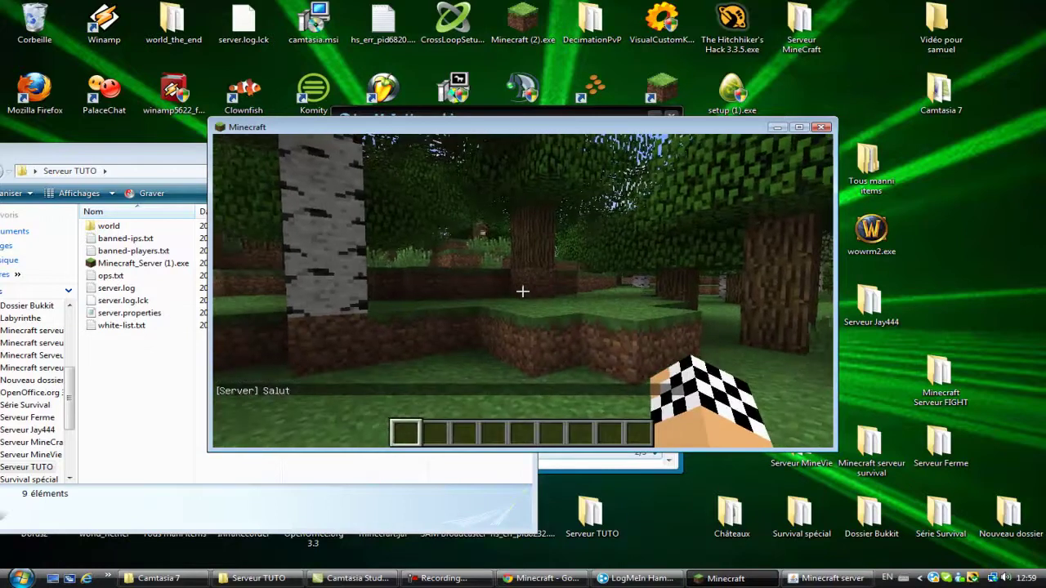
pyautogui.press('Escape')
pyautogui.click(452, 238)
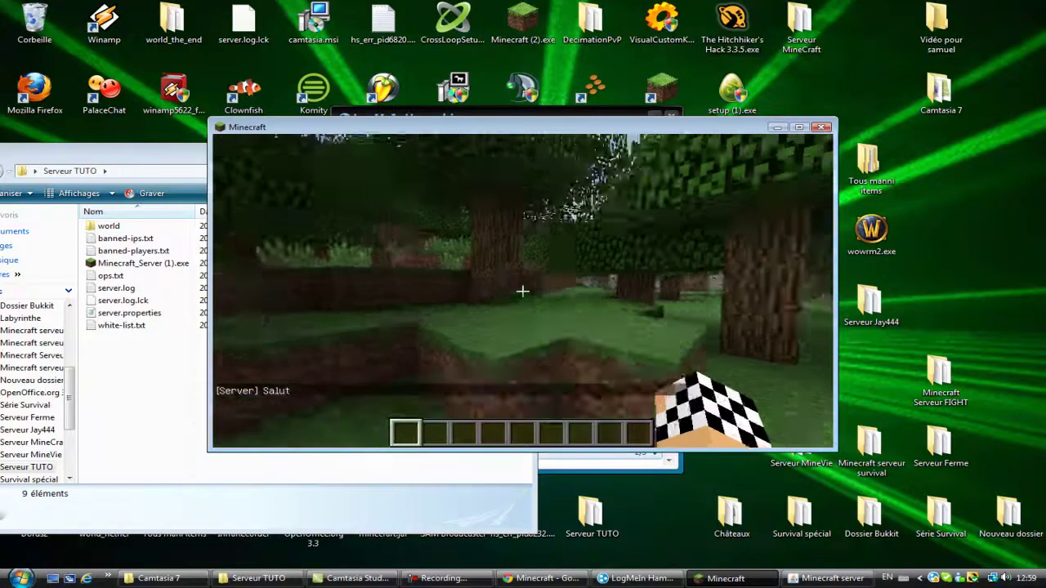
# Step: Walk across the leaf canopy toward distant trees and open chat to see '[Server] Salut'
pyautogui.press('w')
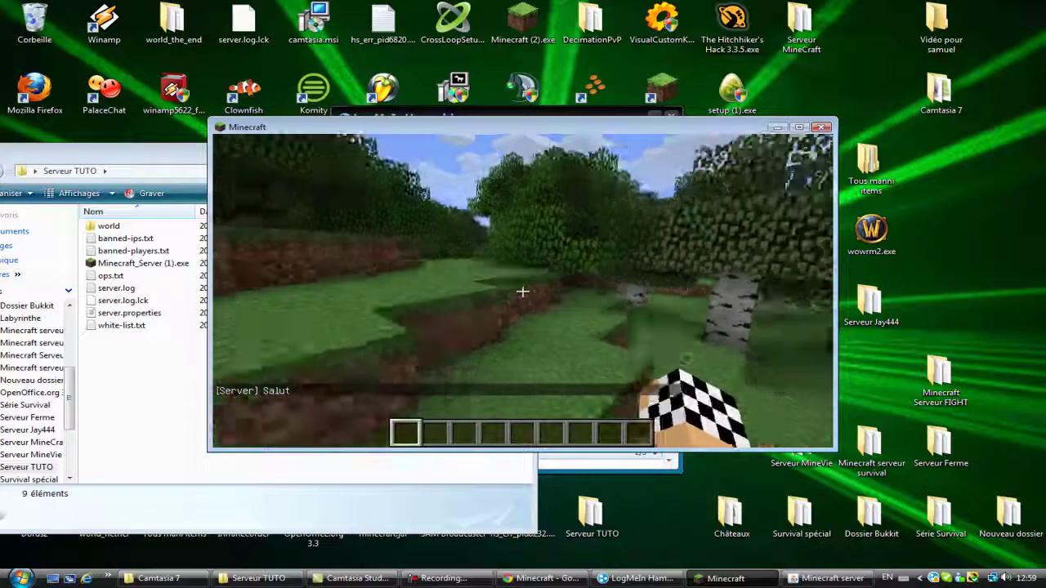
pyautogui.press('w')
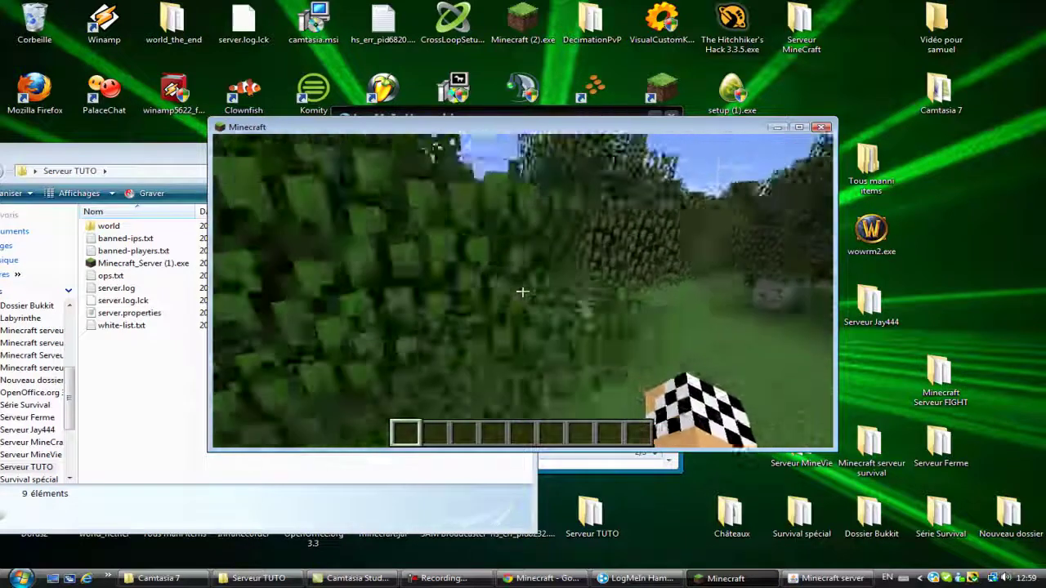
pyautogui.press('w')
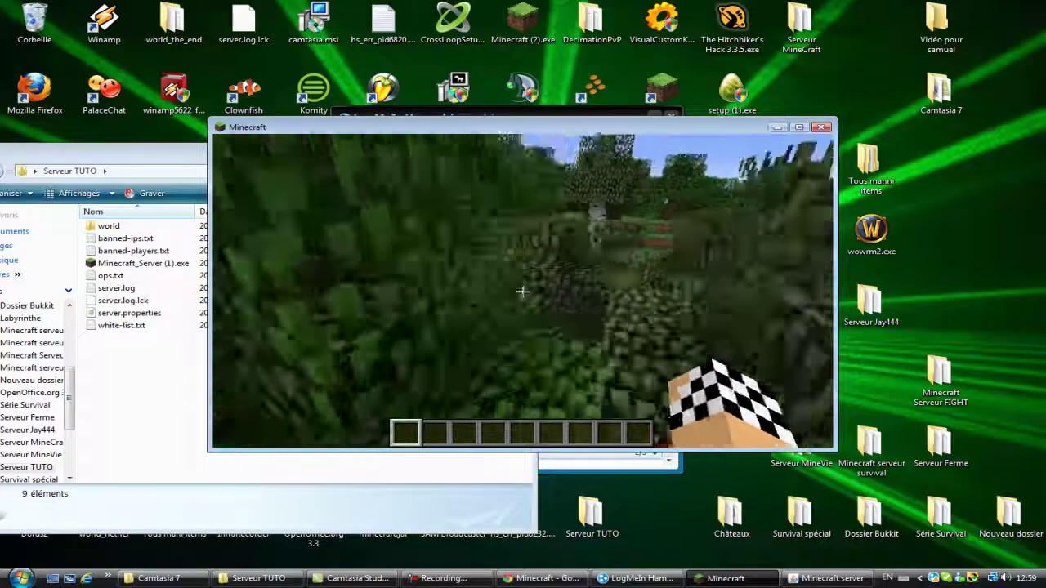
pyautogui.press('w')
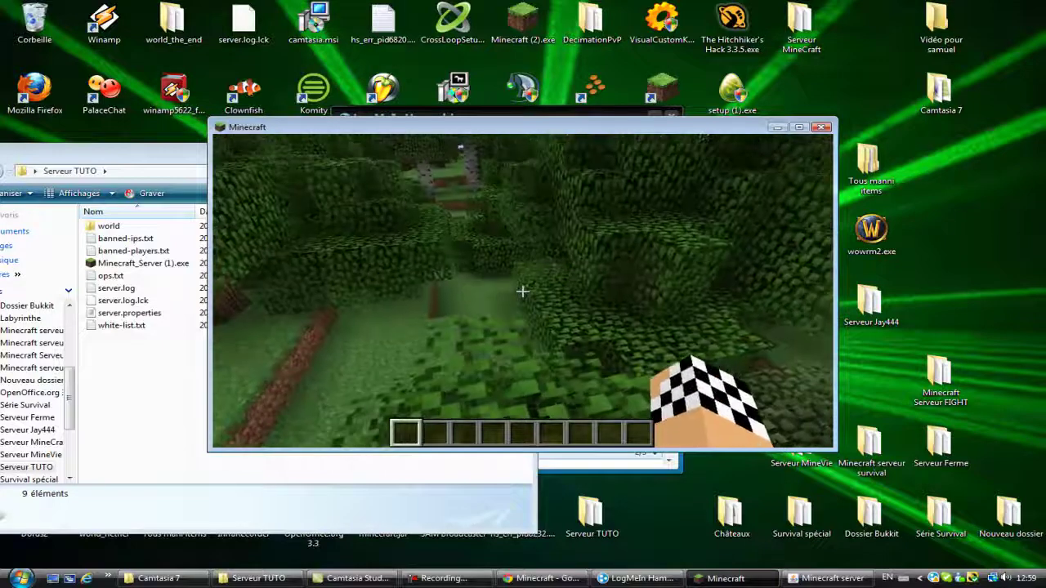
pyautogui.press('t')
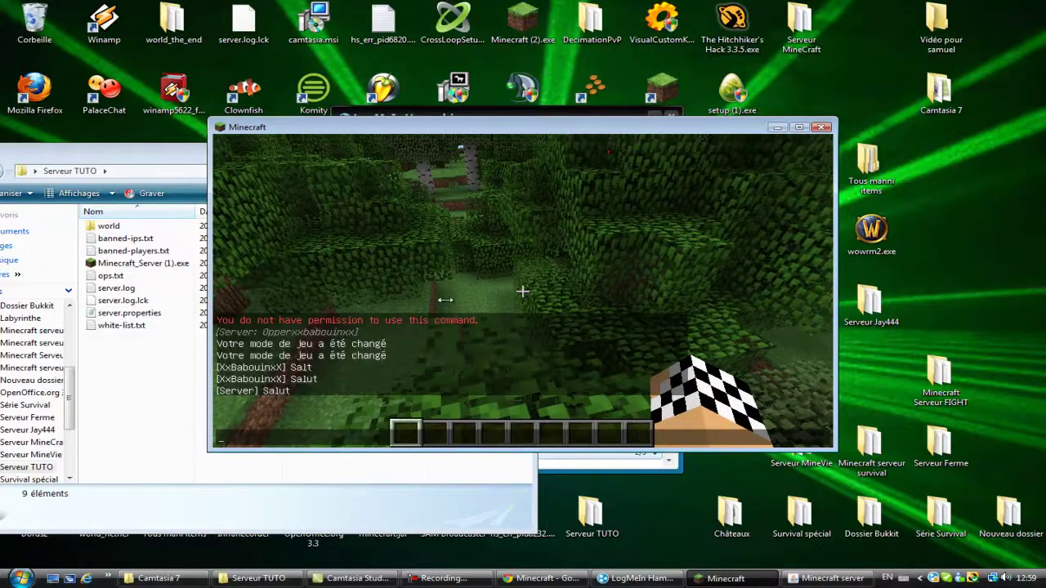
# Step: Close chat, walk toward the wall of leaves, and step back from it
pyautogui.press('Escape')
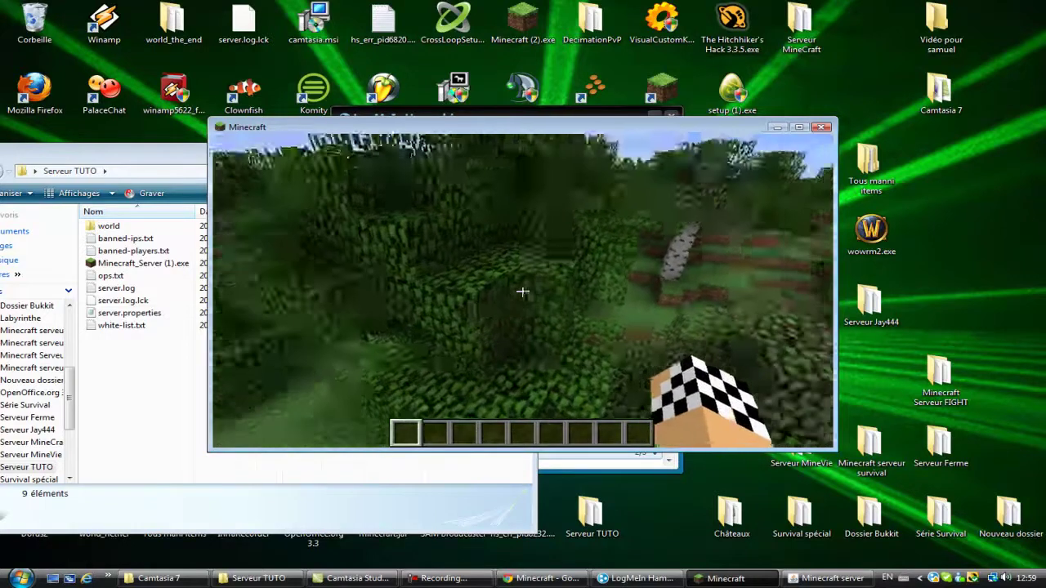
pyautogui.press('w')
pyautogui.press('s')
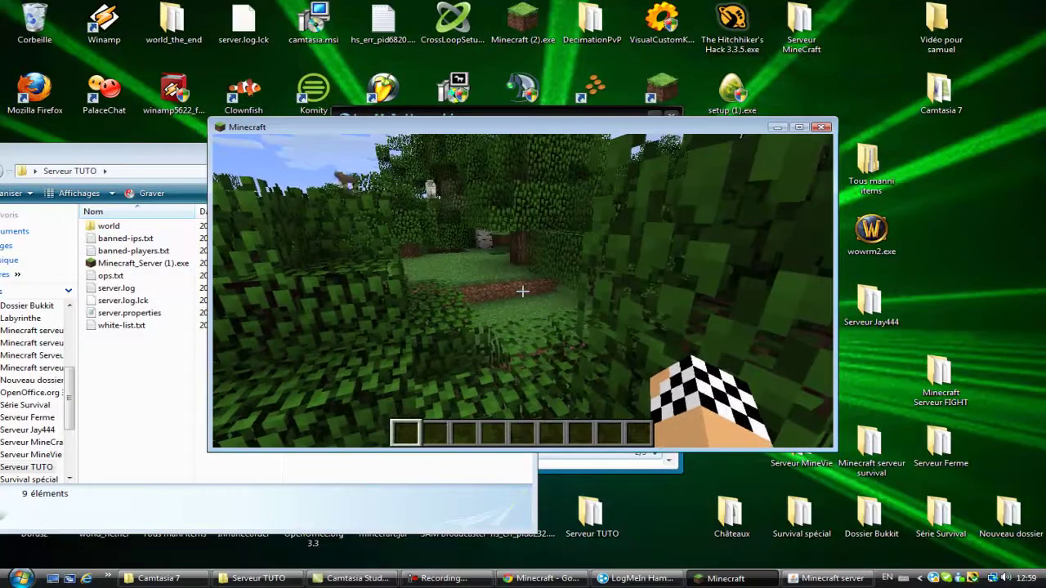
# Step: Set the time to night with /time set 20000, then back to day with /time set 0
pyautogui.write('t')
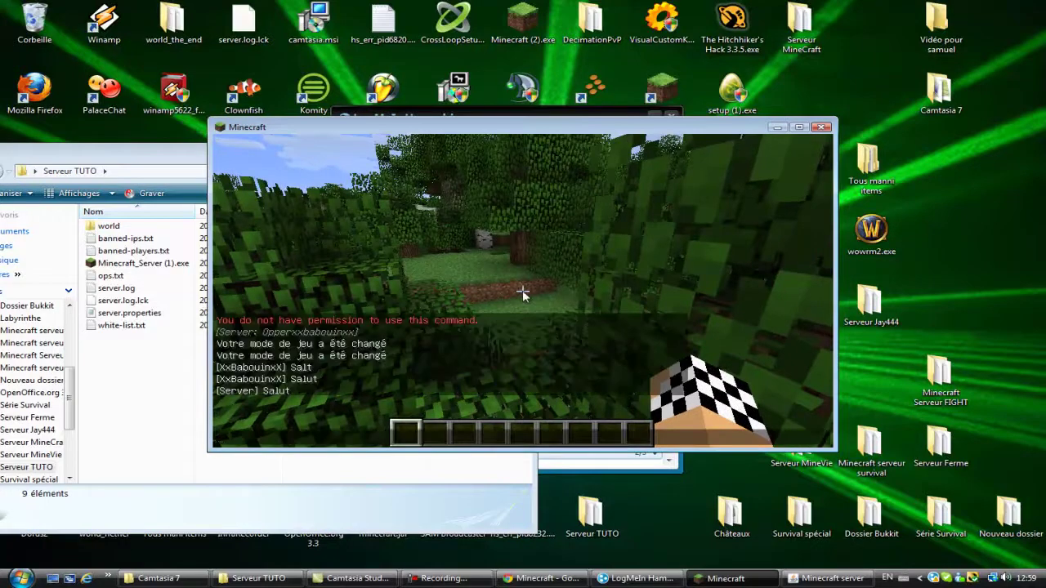
pyautogui.write('/time set 2000')
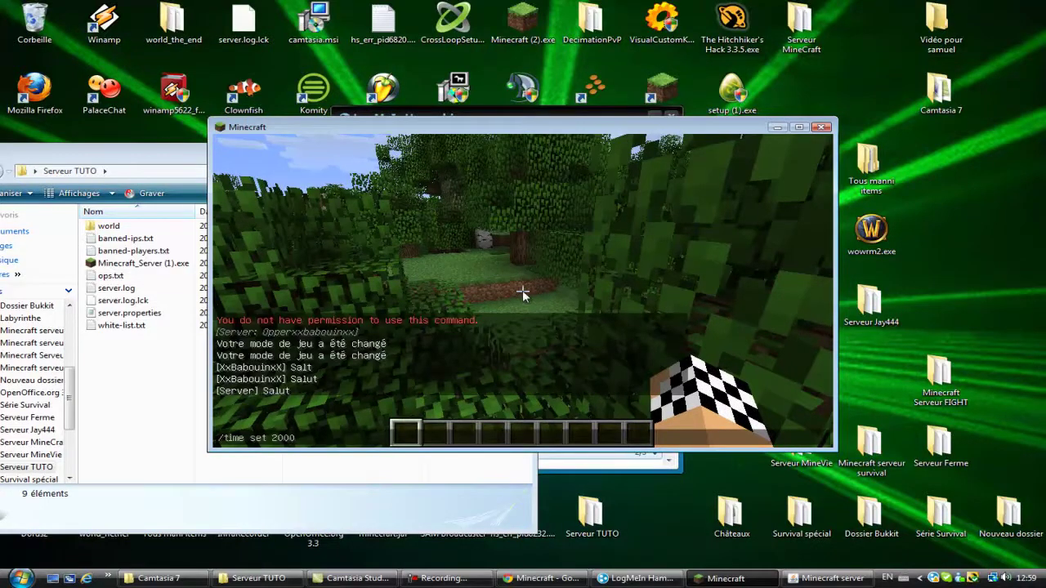
pyautogui.write('0')
pyautogui.press('Return')
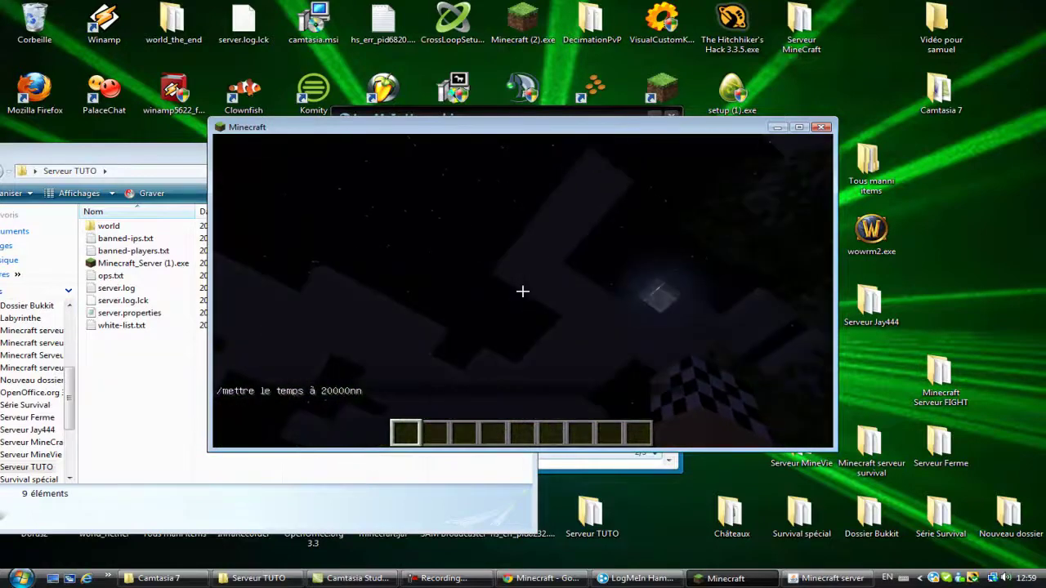
pyautogui.write('t/time set ')
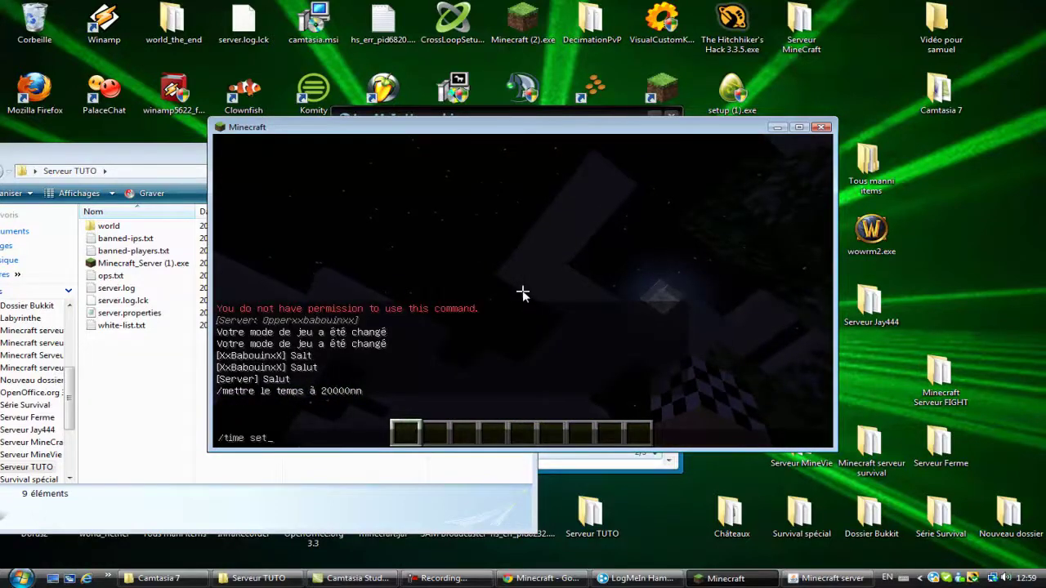
pyautogui.write('0')
pyautogui.press('Return')
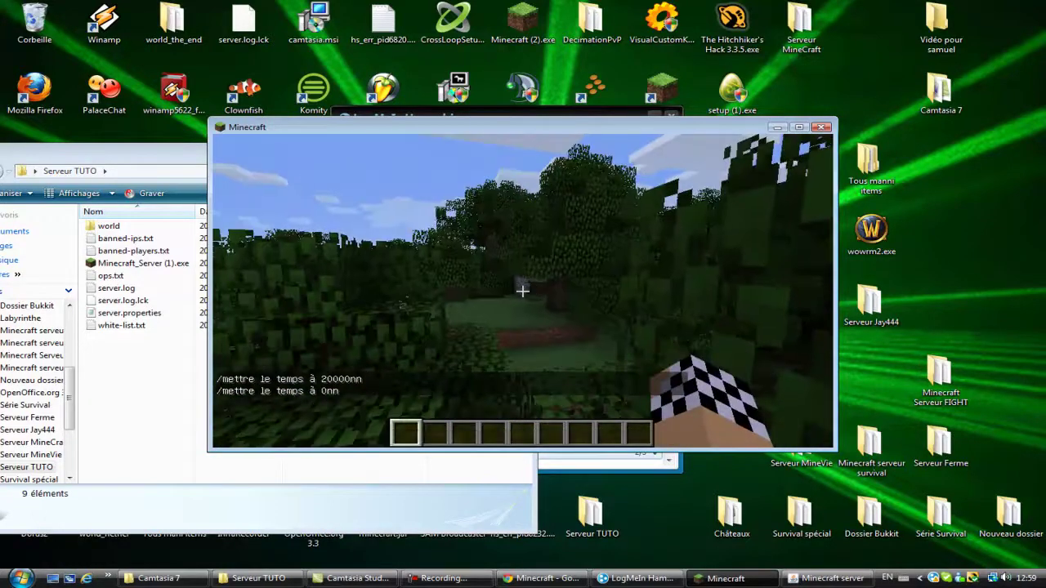
pyautogui.press('t')
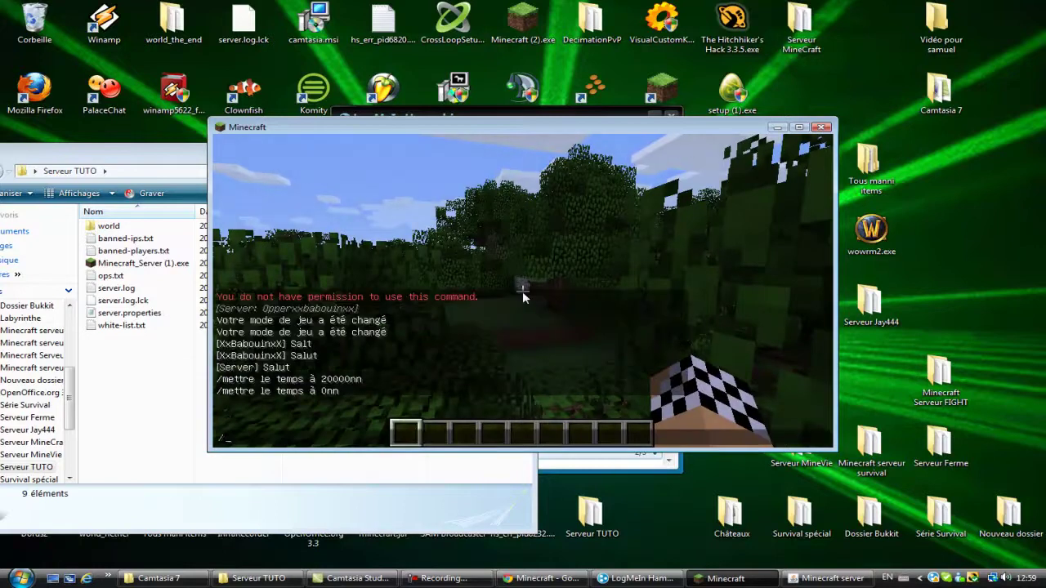
# Step: Run /help to list the first command page, then start a /ban on a player and cancel it
pyautogui.write('/help')
pyautogui.press('Return')
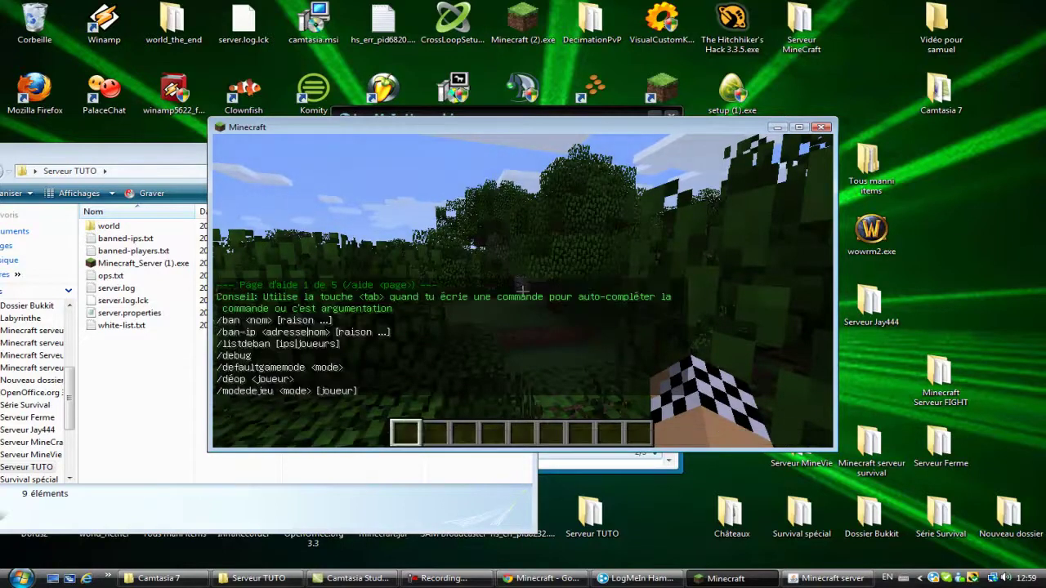
pyautogui.write('t/ban')
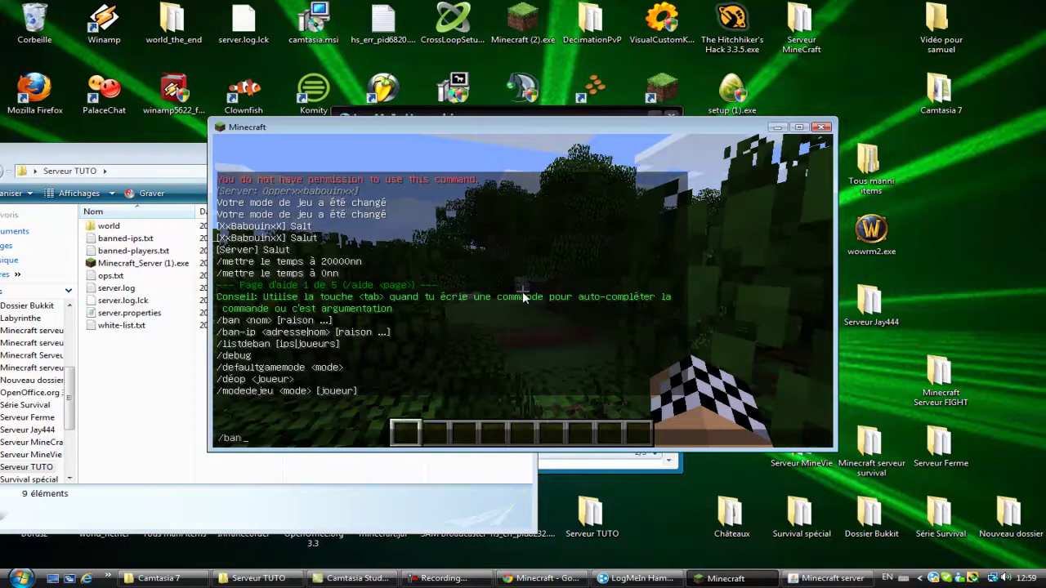
pyautogui.write(' Ski')
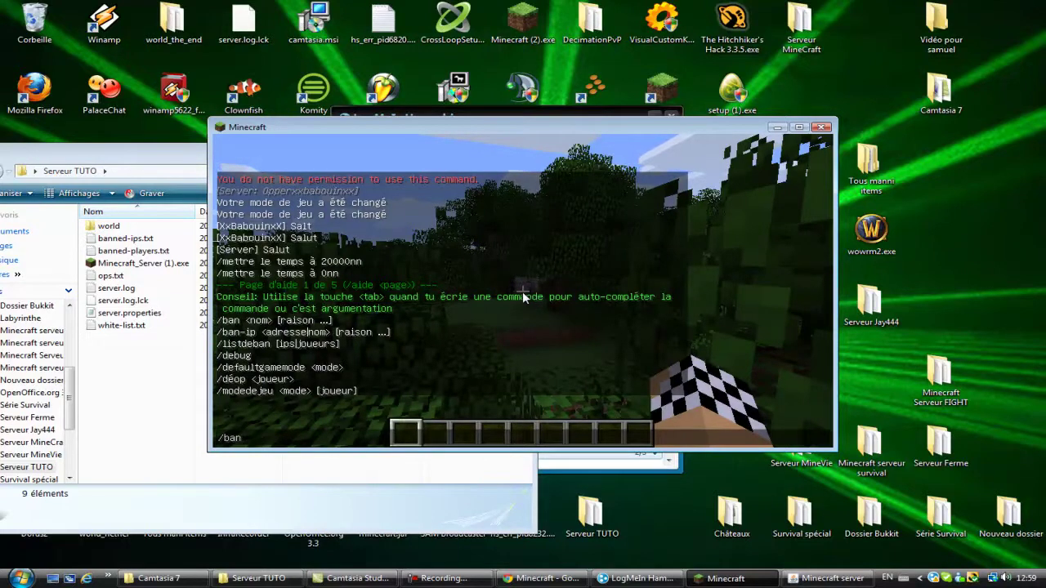
pyautogui.press('BackSpace')
pyautogui.press('BackSpace')
pyautogui.press('BackSpace')
pyautogui.press('BackSpace')
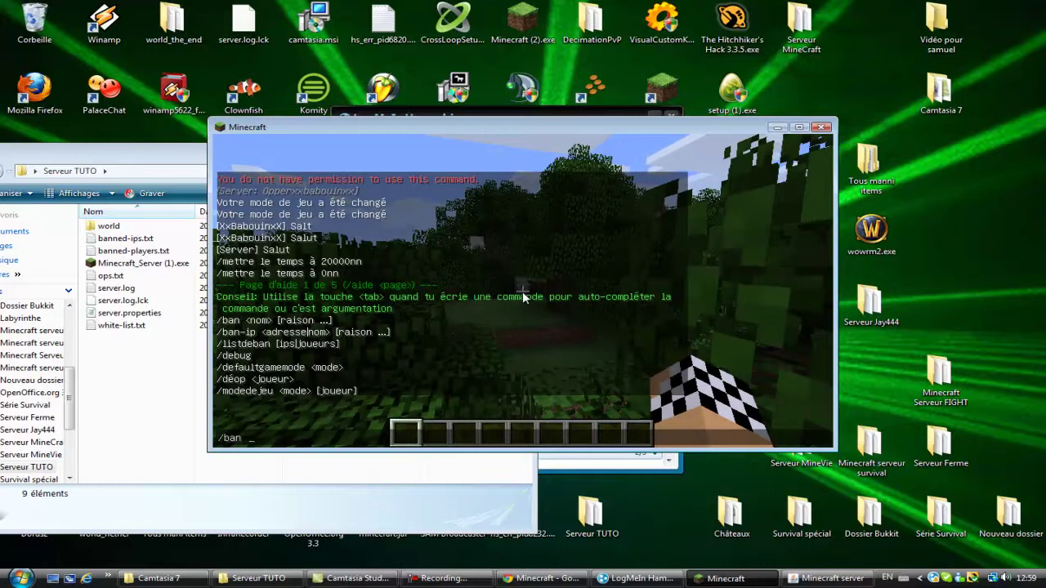
pyautogui.press('Escape')
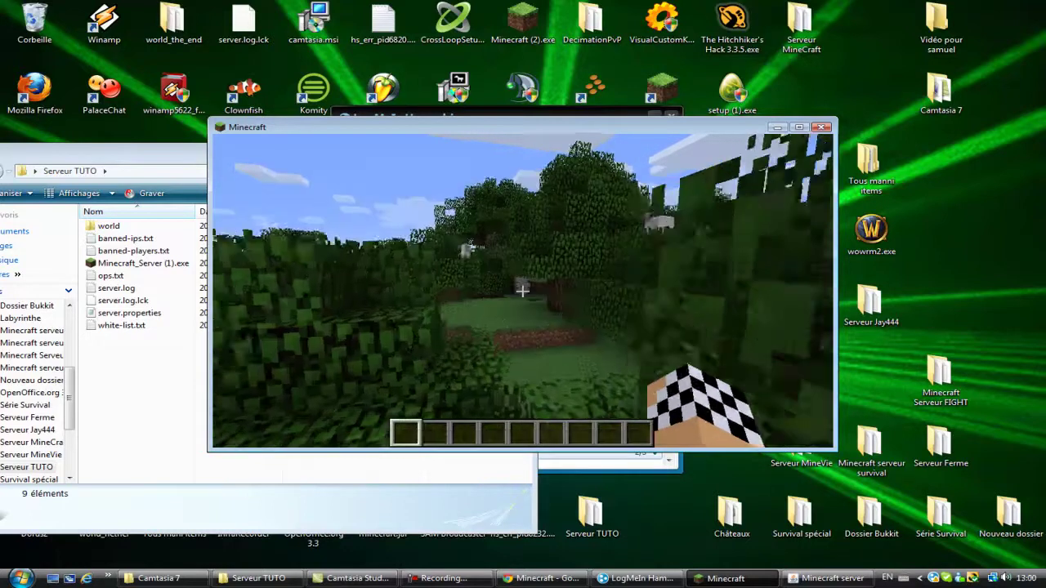
# Step: Walk forward into the tree leaves and break the leaf block in front
pyautogui.press('w')
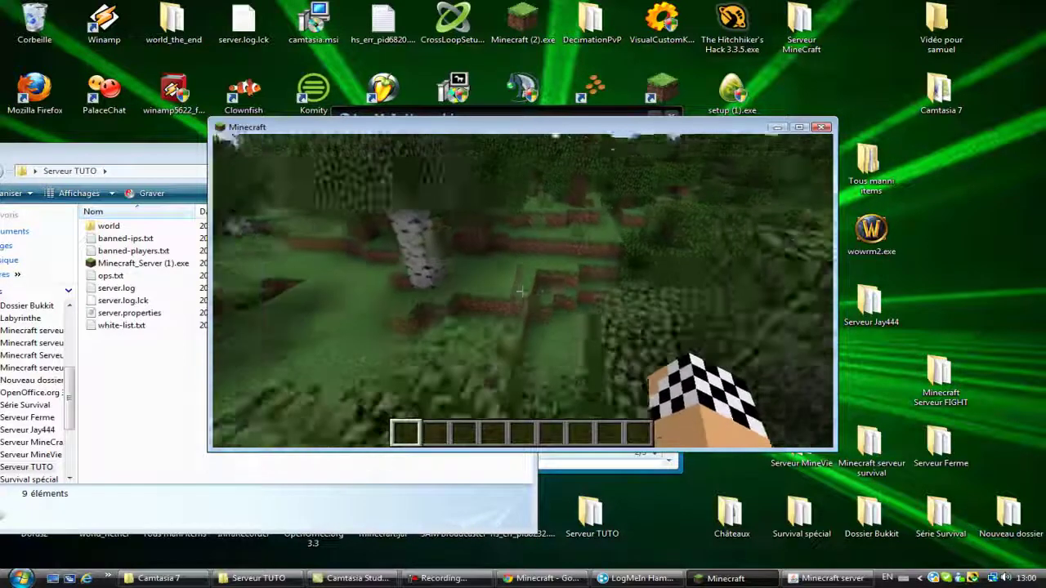
pyautogui.click(523, 291)
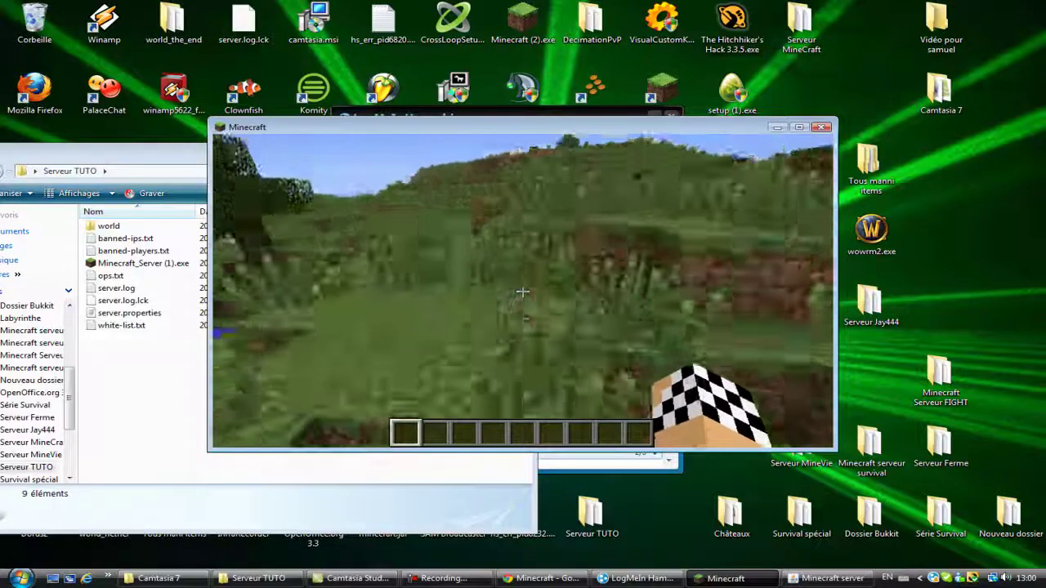
pyautogui.press('t')
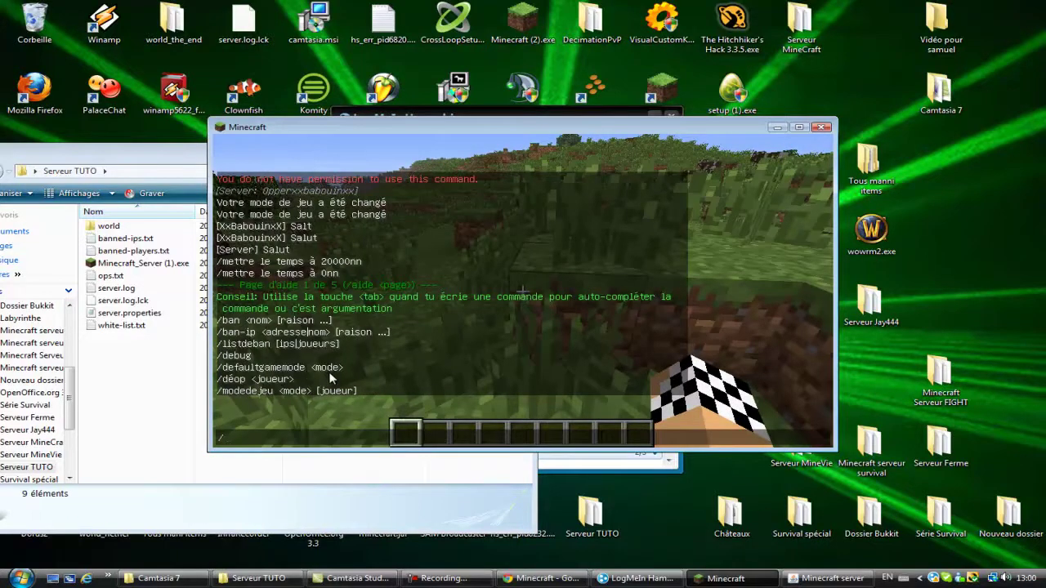
# Step: Grant a player operator rights with /op, then remove them with /deop
pyautogui.write('/op ski')
pyautogui.press('t')
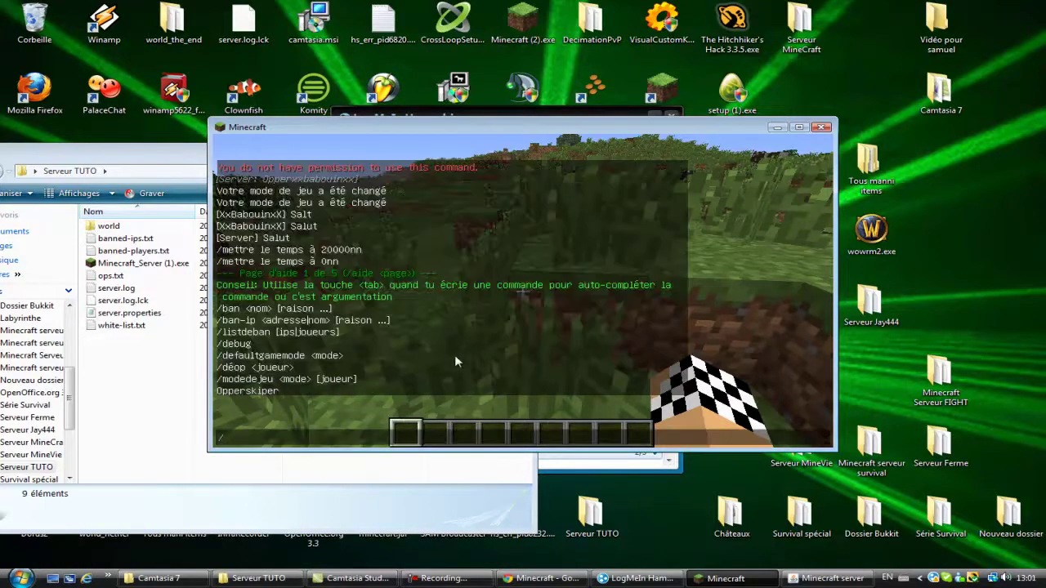
pyautogui.write('/deop skiper')
pyautogui.press('Return')
# Step: Walk past the cow toward the trees, then start a /pardon-ip command and cancel it
pyautogui.press('w')
pyautogui.press('w')
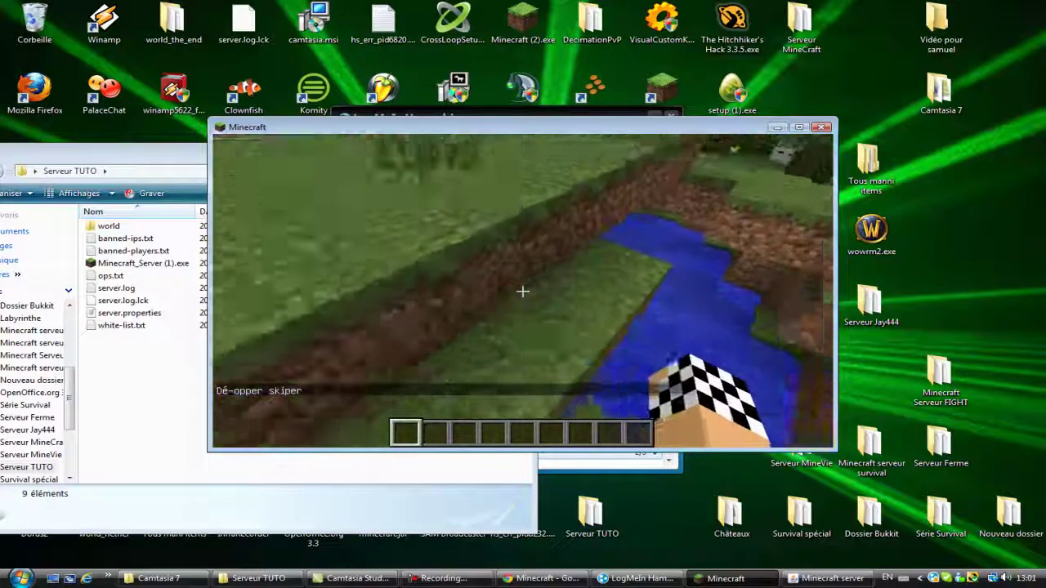
pyautogui.press('w')
pyautogui.press('w')
pyautogui.press('t')
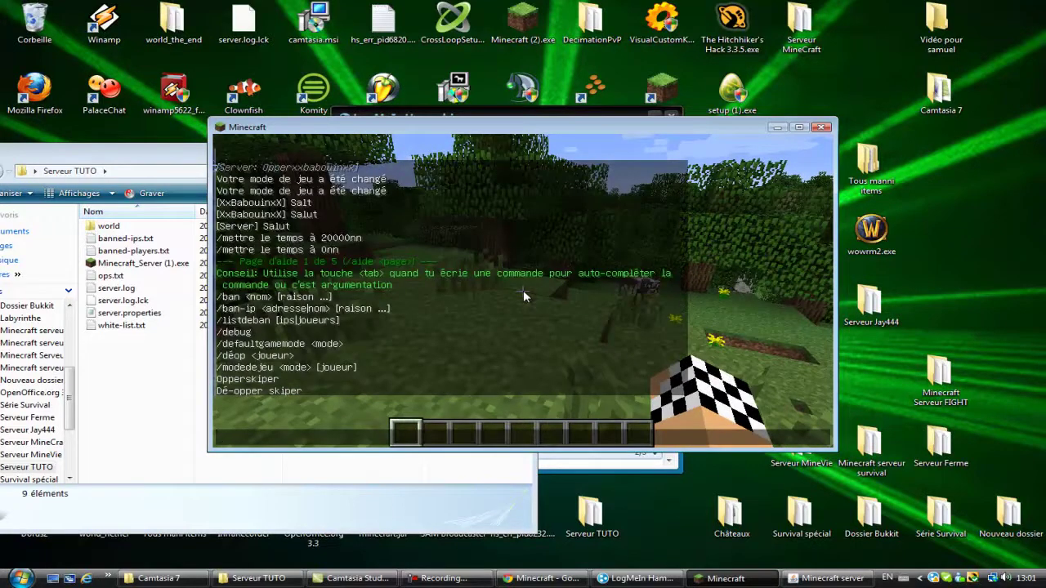
pyautogui.press('Escape')
pyautogui.press('/')
pyautogui.write('pardon ')
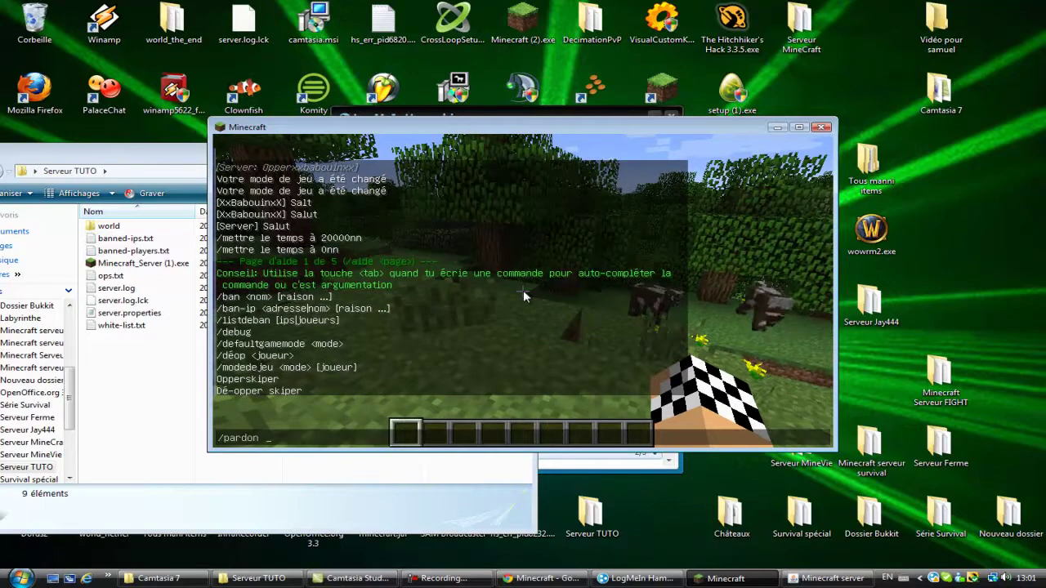
pyautogui.write('sdfgas')
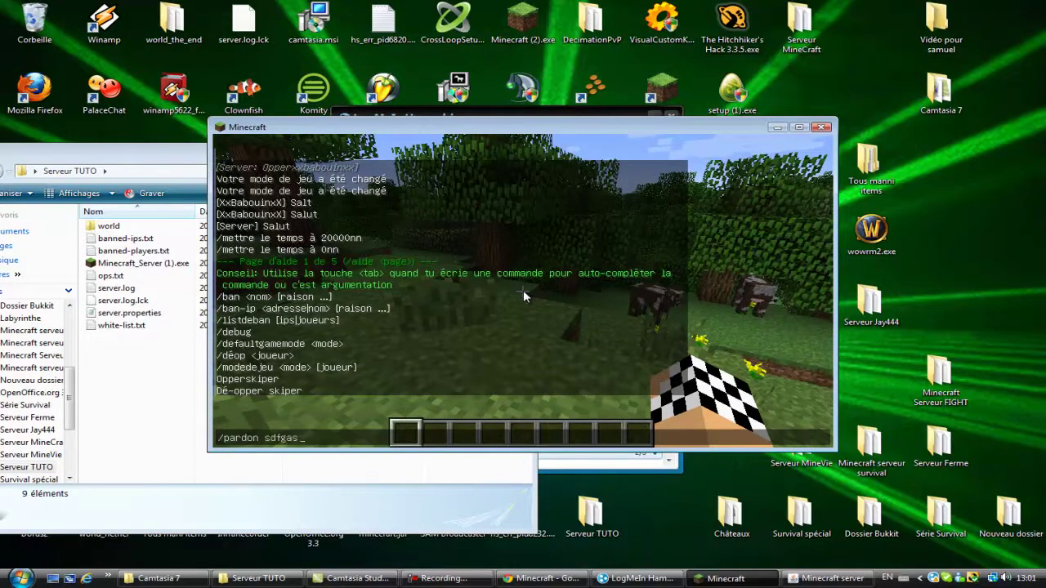
pyautogui.write('-ip segae')
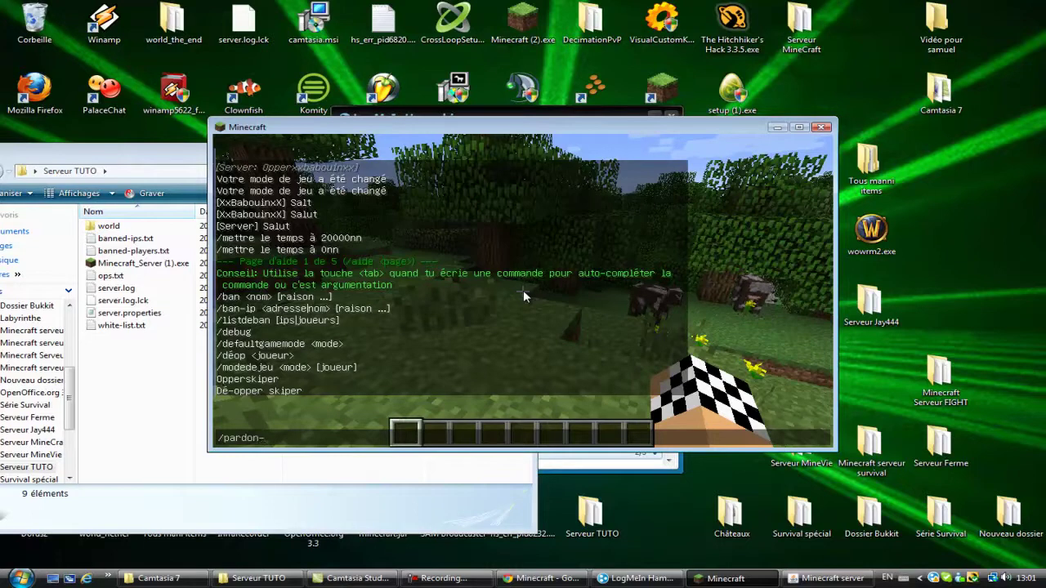
pyautogui.press('BackSpace')
pyautogui.press('BackSpace')
pyautogui.press('BackSpace')
pyautogui.press('BackSpace')
pyautogui.press('BackSpace')
pyautogui.press('BackSpace')
pyautogui.press('BackSpace')
pyautogui.press('BackSpace')
pyautogui.press('BackSpace')
pyautogui.press('BackSpace')
pyautogui.press('BackSpace')
pyautogui.press('BackSpace')
pyautogui.press('BackSpace')
pyautogui.press('BackSpace')
pyautogui.press('BackSpace')
pyautogui.press('BackSpace')
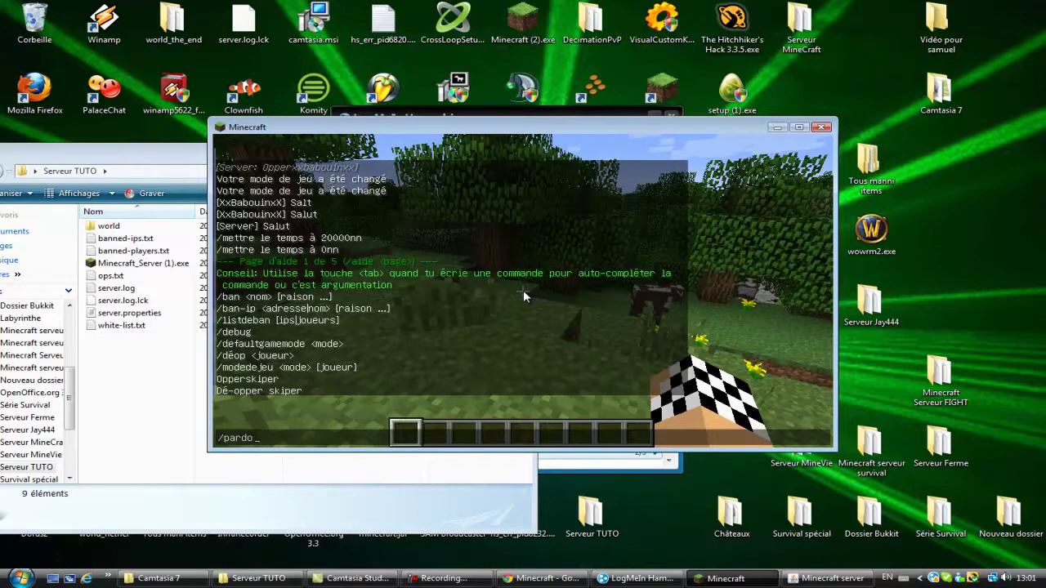
pyautogui.press('Escape')
# Step: Run /debug to show its usage hint '/debug <start|stop>'
pyautogui.press('t')
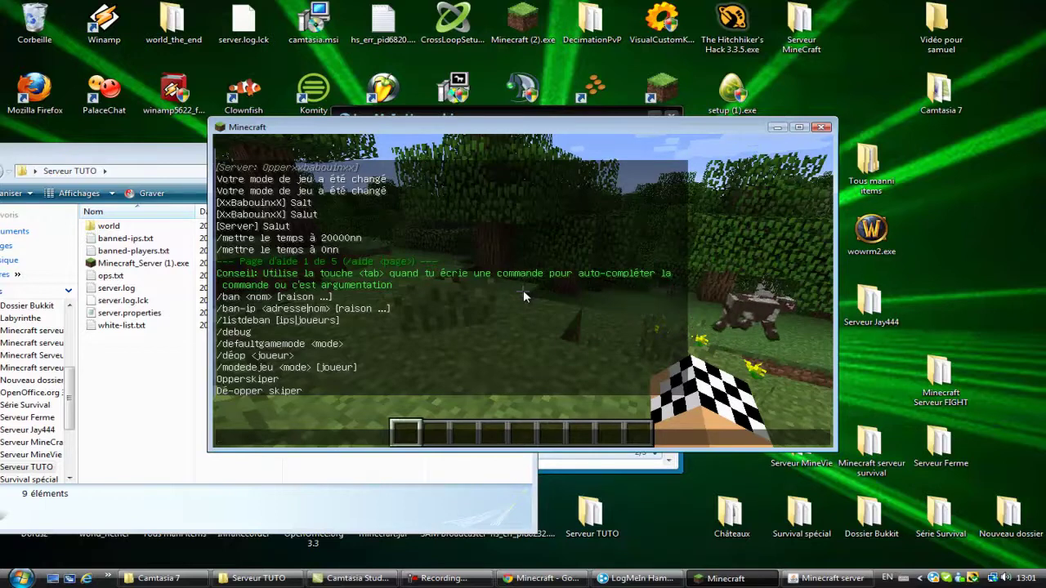
pyautogui.write('/debug')
pyautogui.press('Return')
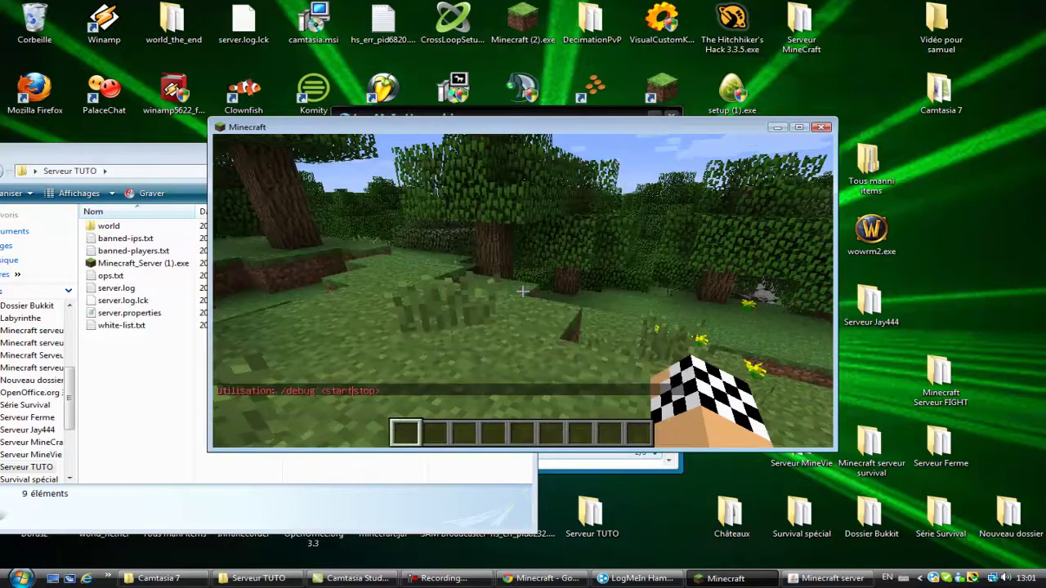
# Step: Start server debug profiling with /debug start
pyautogui.press('t')
pyautogui.write('/debug start')
pyautogui.press('Return')
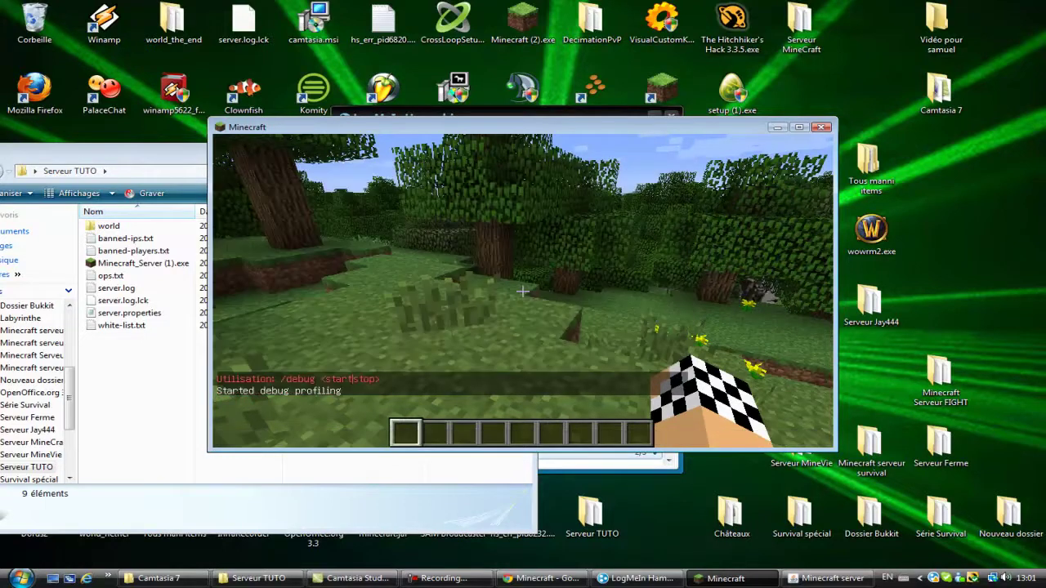
# Step: Walk through the trees, past the cows and over the grassy terraces toward the water
pyautogui.press('w')
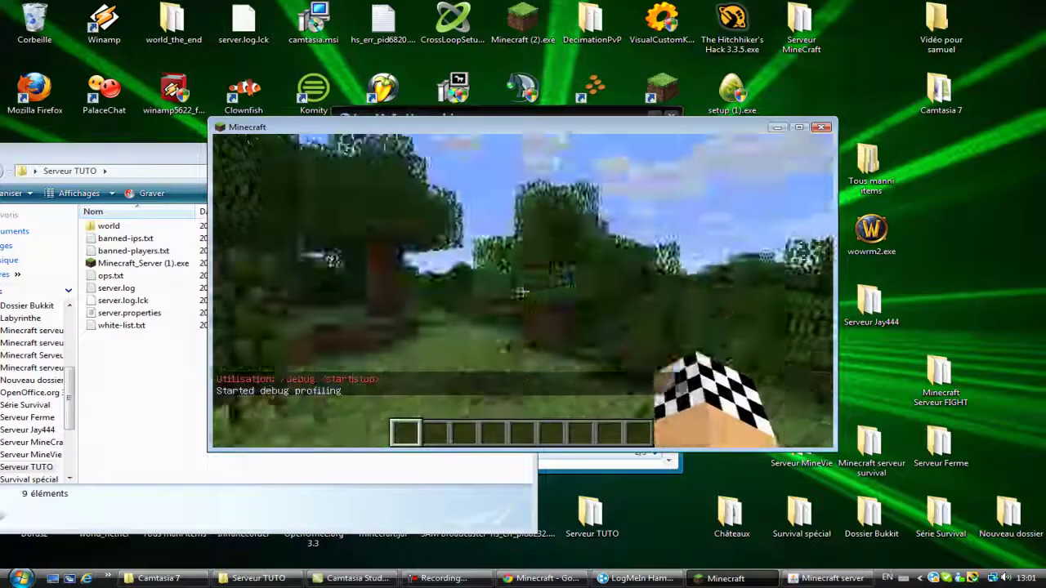
pyautogui.press('w')
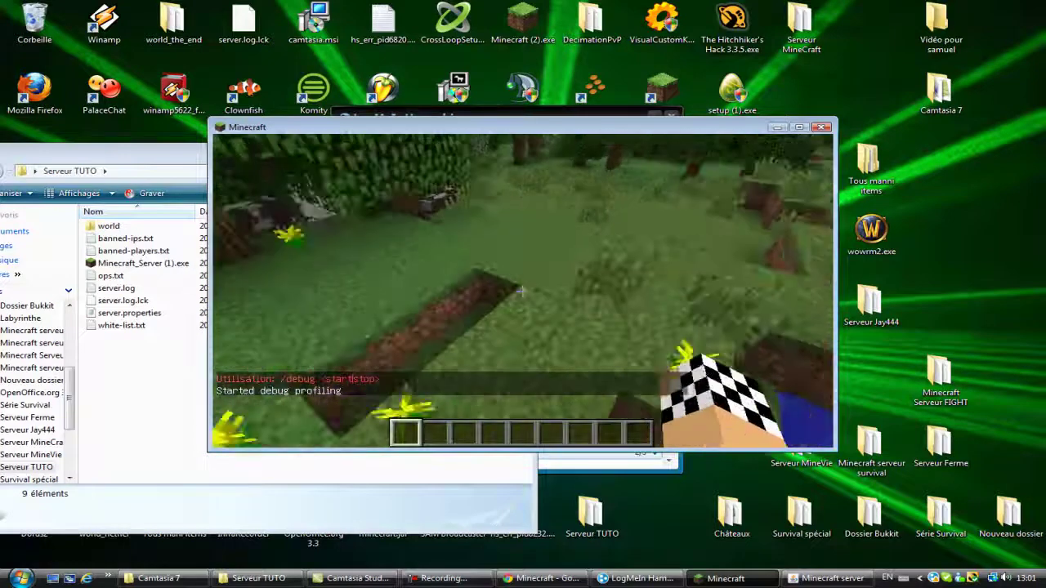
pyautogui.press('w')
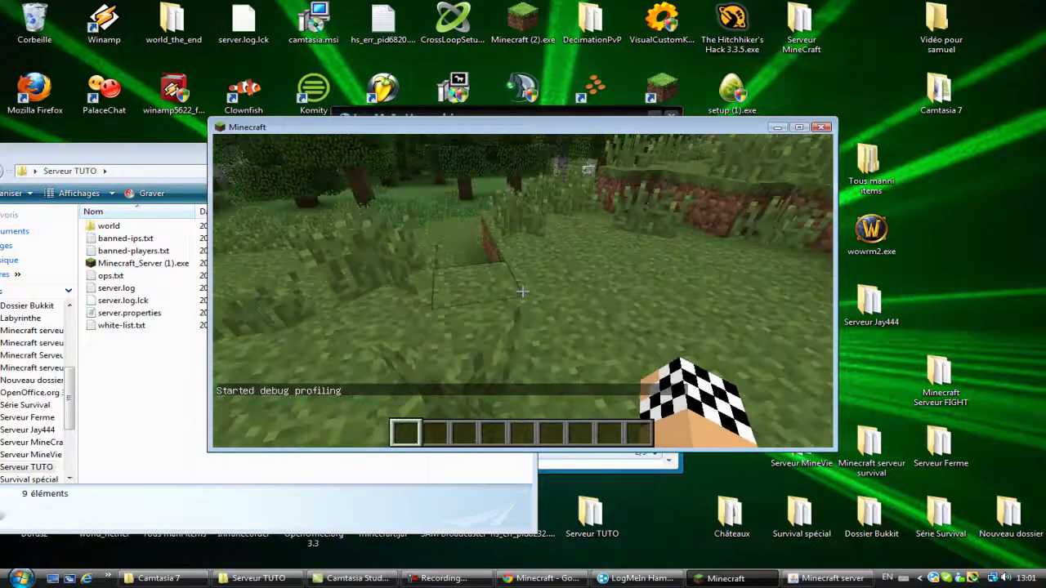
pyautogui.press('w')
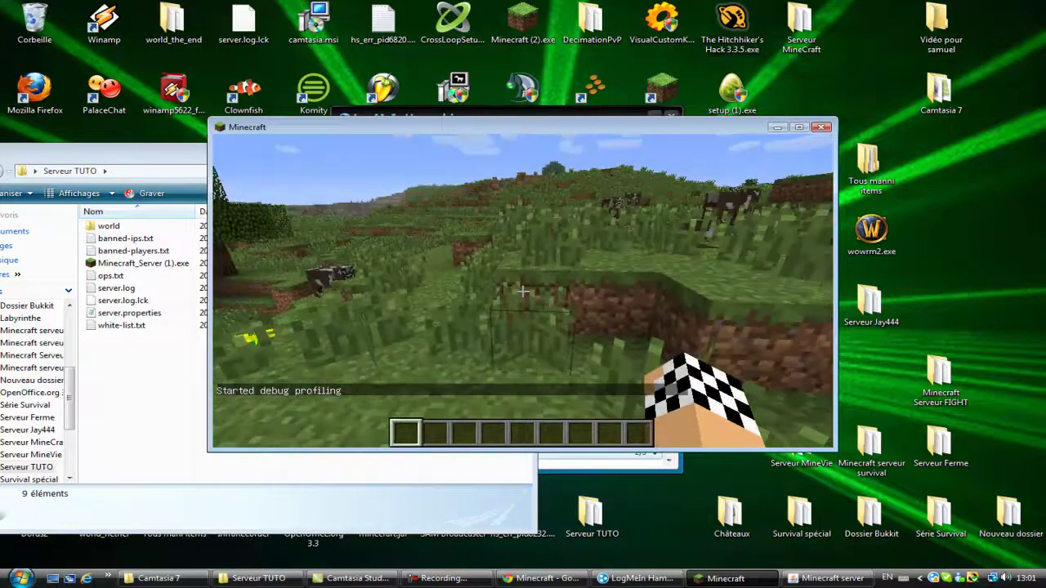
pyautogui.press('w')
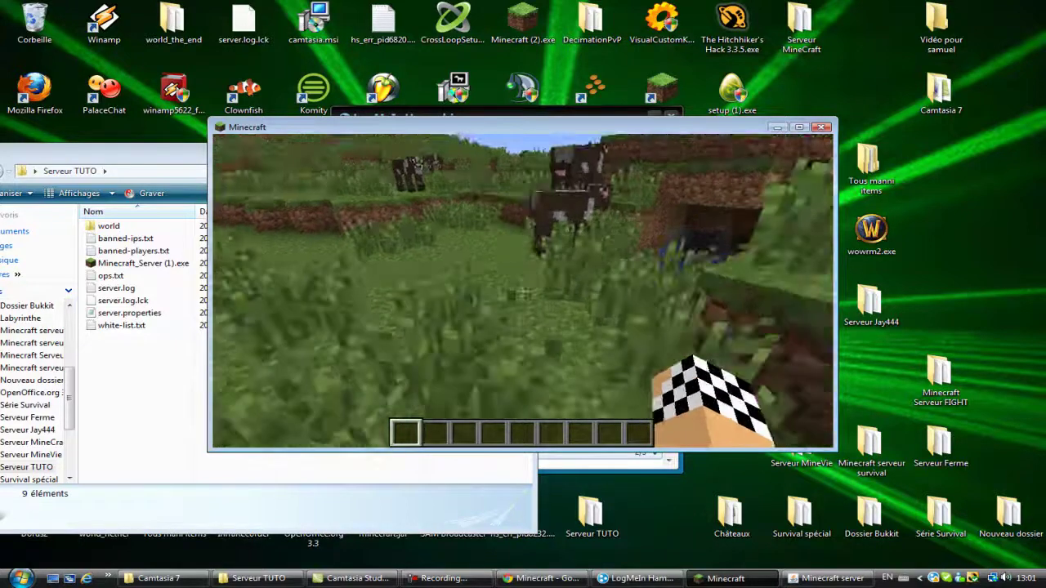
pyautogui.press('w')
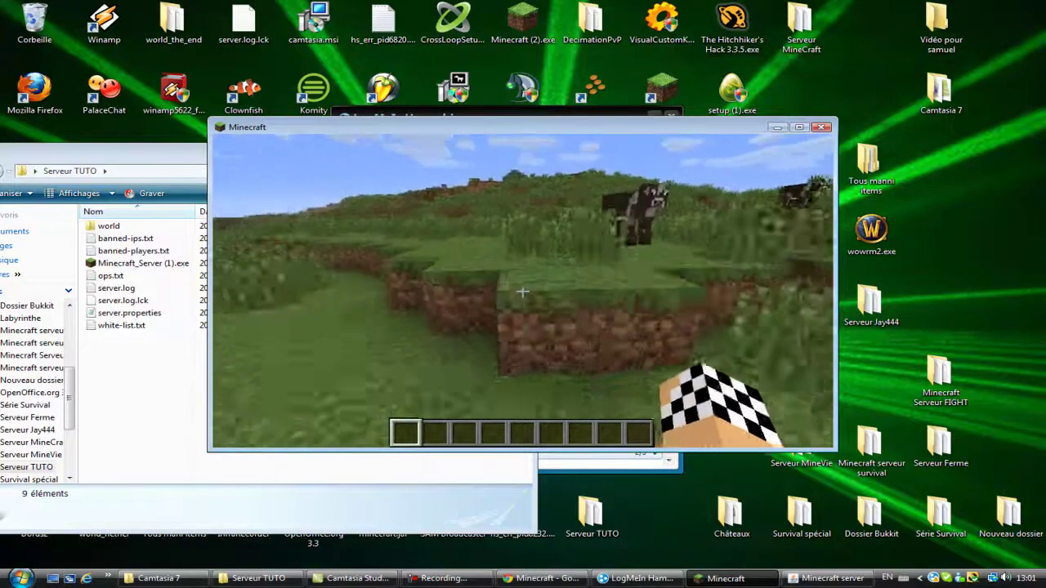
pyautogui.press('w')
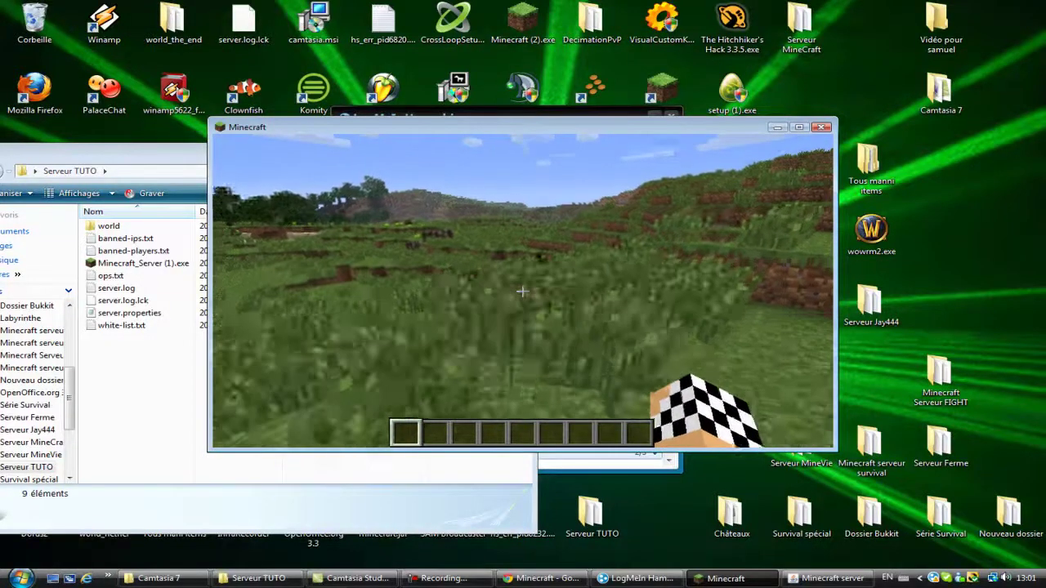
pyautogui.press('w')
pyautogui.press('w')
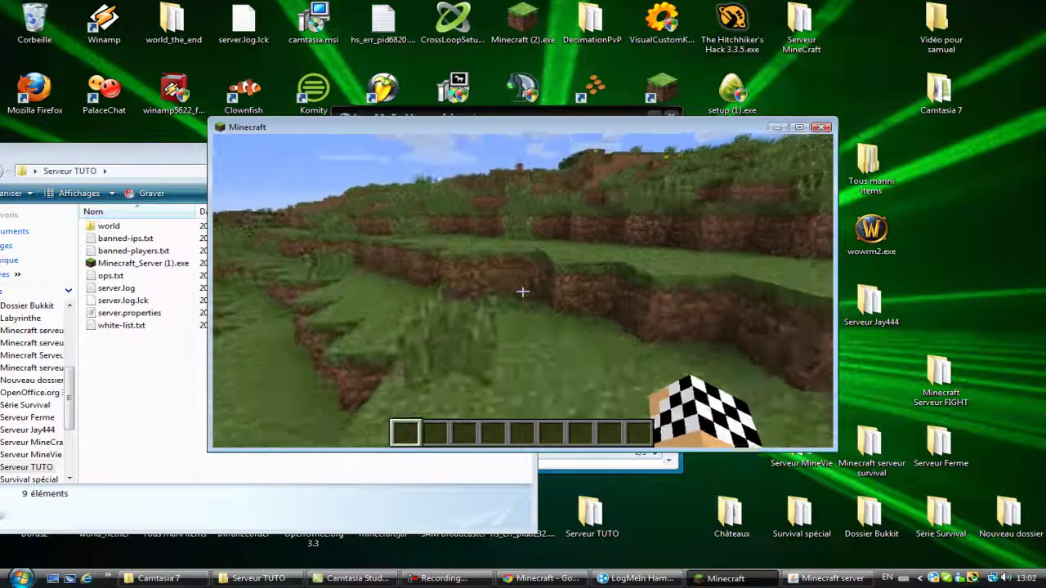
pyautogui.press('w')
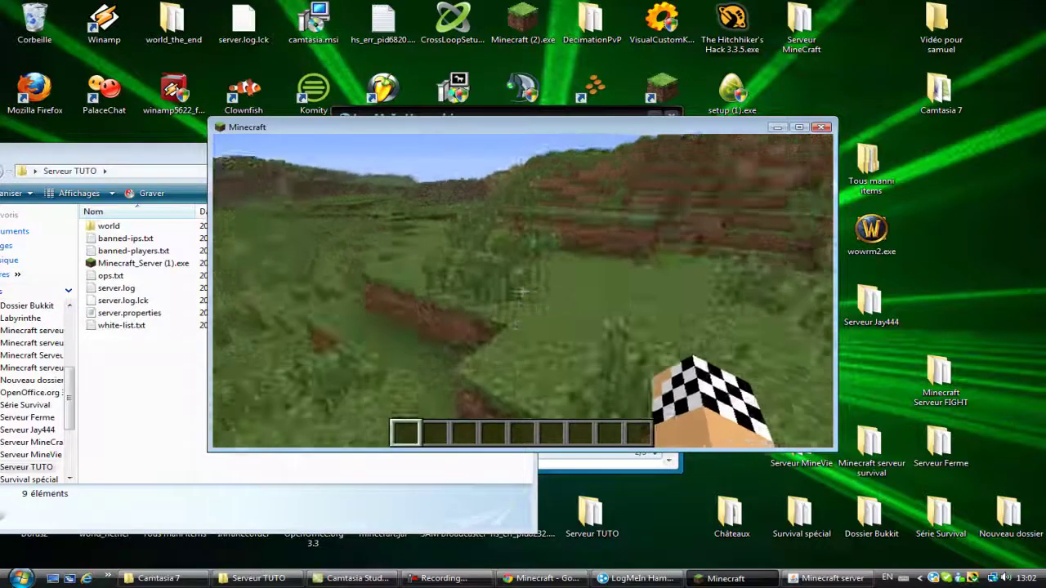
pyautogui.press('w')
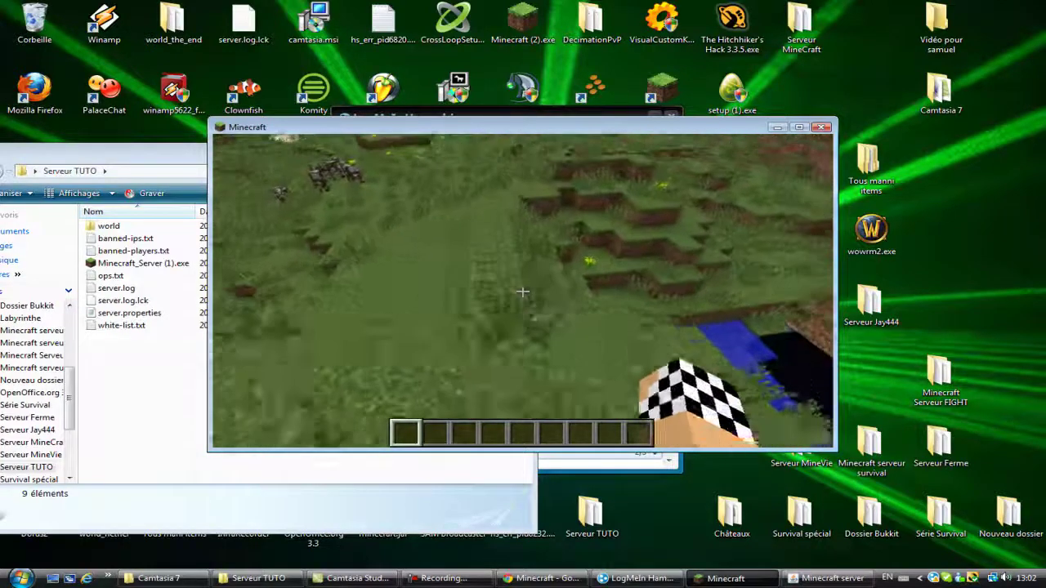
pyautogui.press('w')
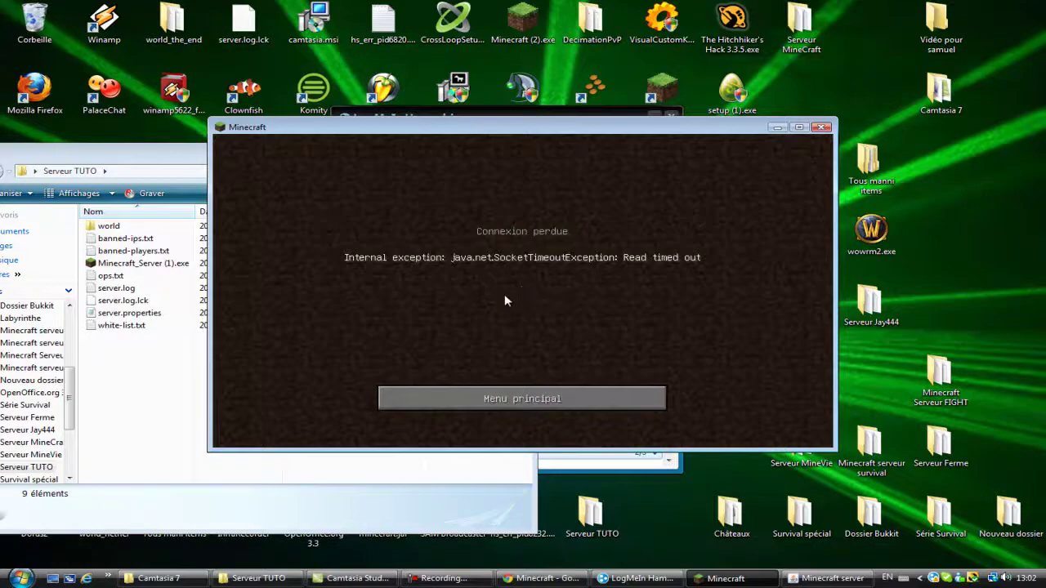
# Step: Return to the main menu and rejoin 'Serveur a moi' from the multiplayer list
pyautogui.hotkey('alt', 'Tab')
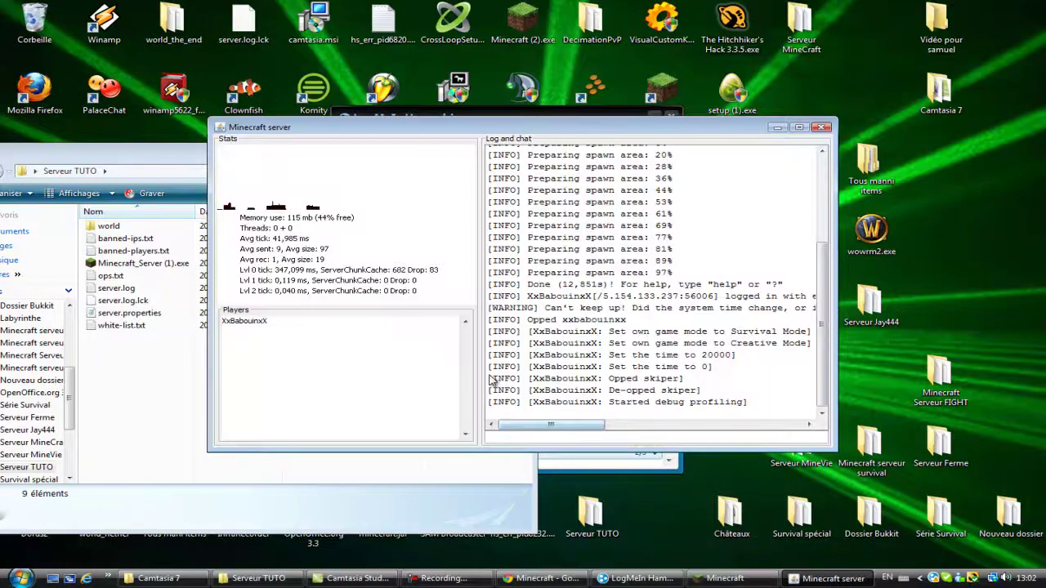
pyautogui.hotkey('alt', 'Tab')
pyautogui.click(492, 396)
pyautogui.click(562, 315)
pyautogui.doubleClick(566, 304)
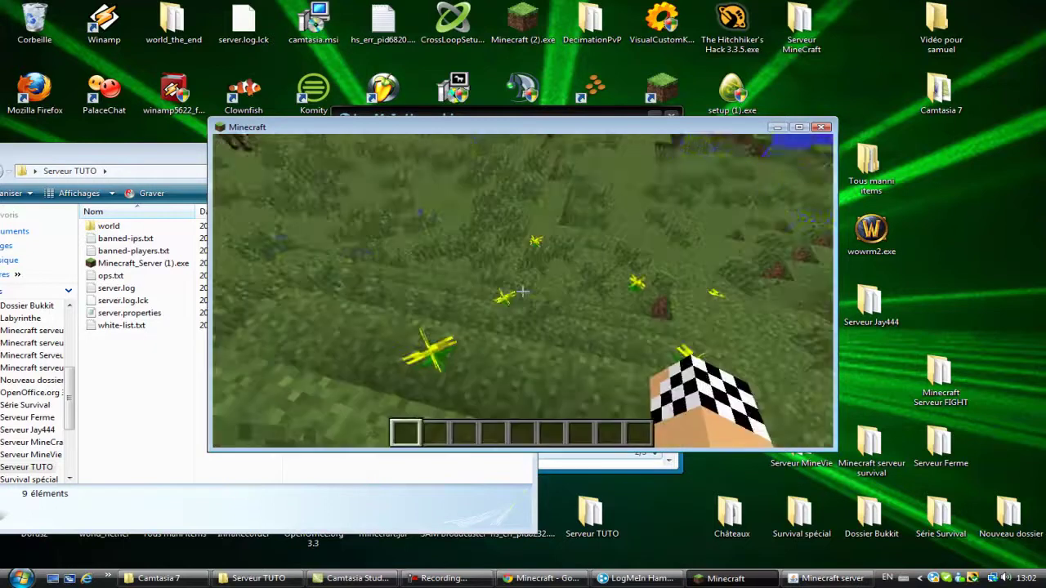
# Step: Pause and resume the game once, then leave it paused
pyautogui.press('Escape')
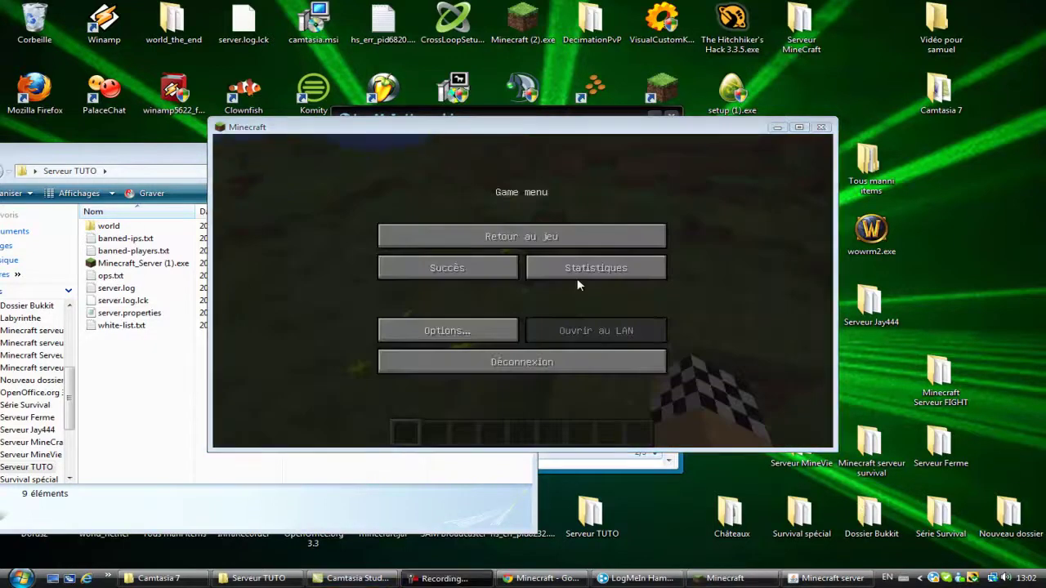
pyautogui.click(560, 236)
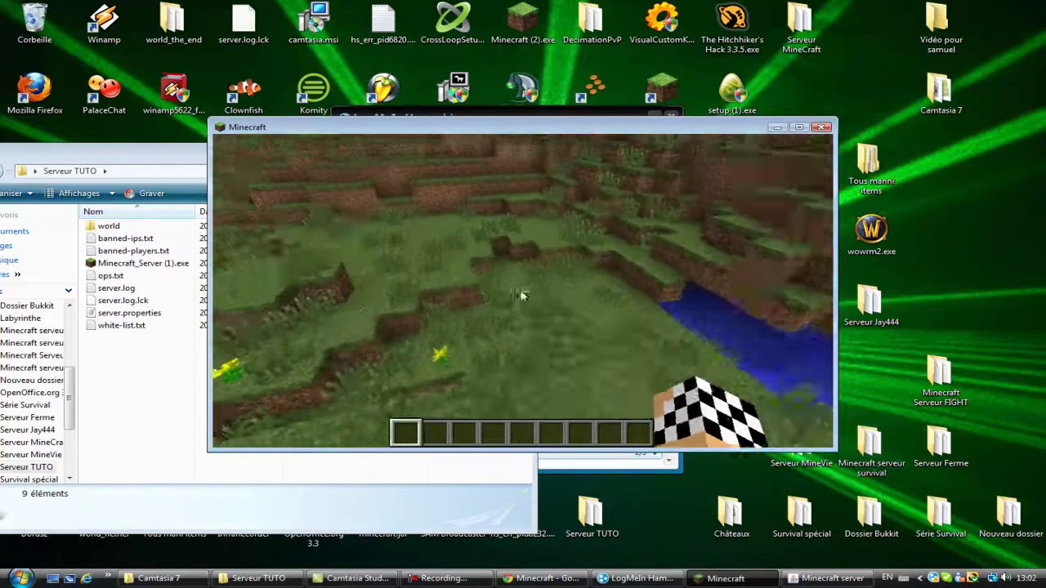
pyautogui.press('Escape')
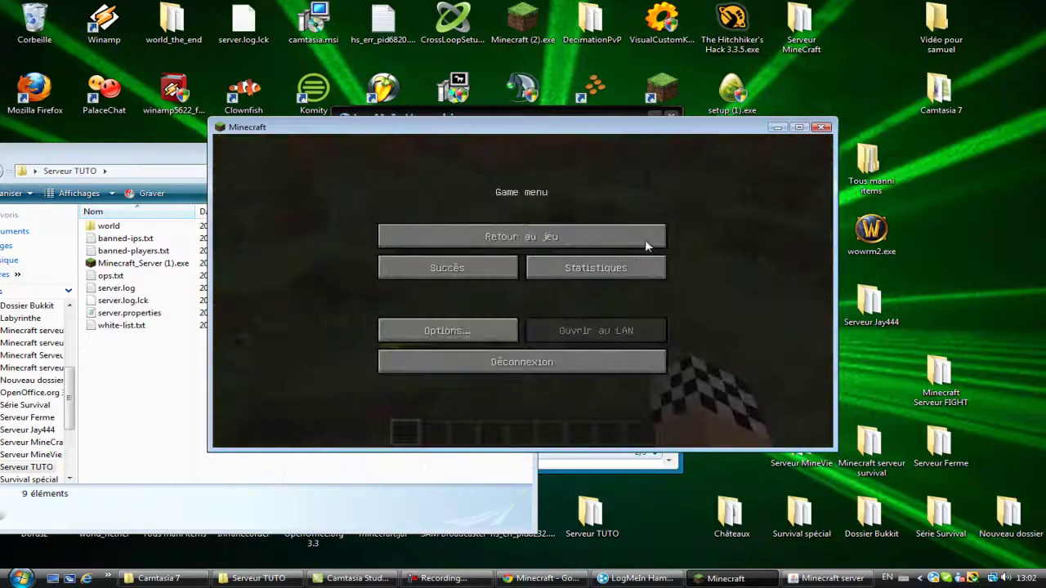
pyautogui.hotkey('alt', 'Tab')
pyautogui.hotkey('alt', 'Tab')
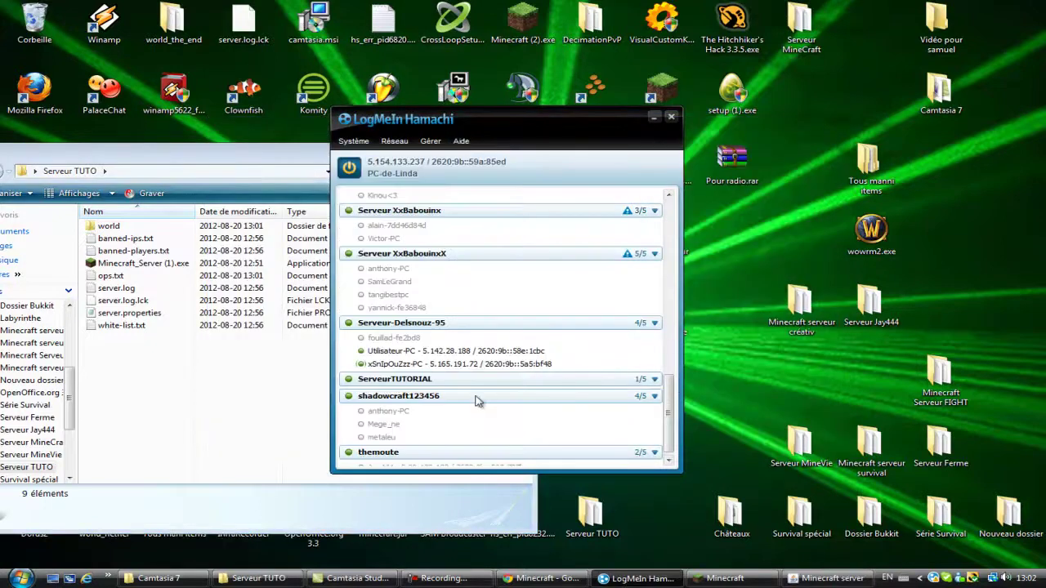
# Step: Chat with the papatato network, sending 'Salut' and 'an je fais une video', then close it
pyautogui.moveTo(670, 408); pyautogui.dragTo(666, 262)
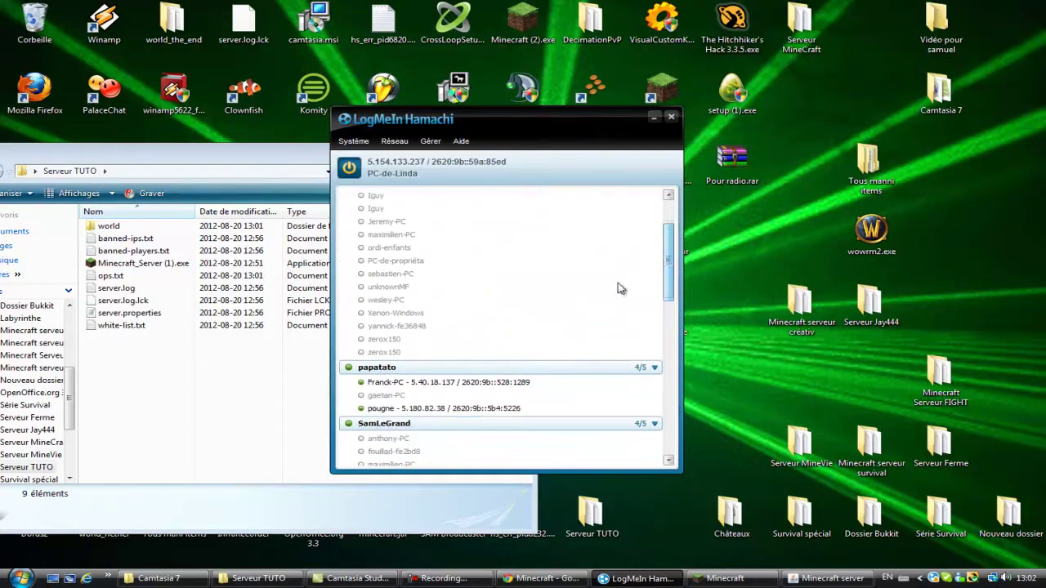
pyautogui.rightClick(441, 373)
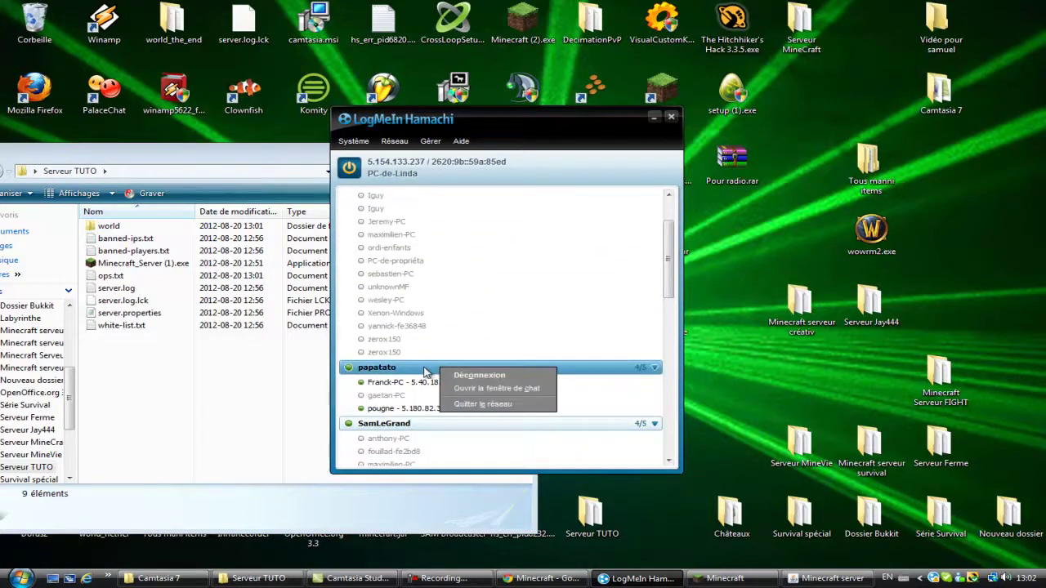
pyautogui.click(507, 387)
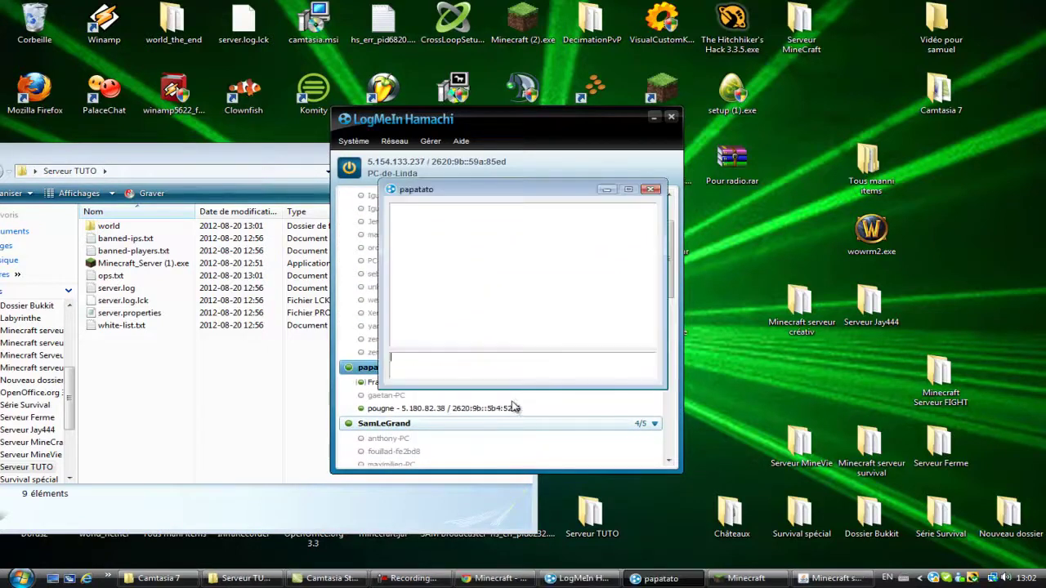
pyautogui.write('Slaut')
pyautogui.press('Return')
pyautogui.write('Salut')
pyautogui.press('Return')
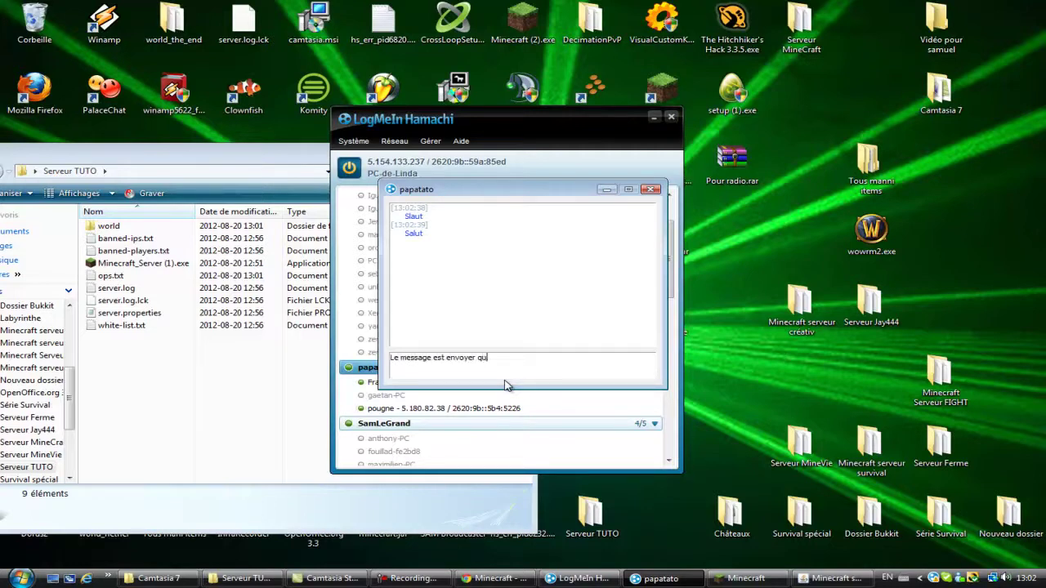
pyautogui.write('an je fais une video')
pyautogui.press('Return')
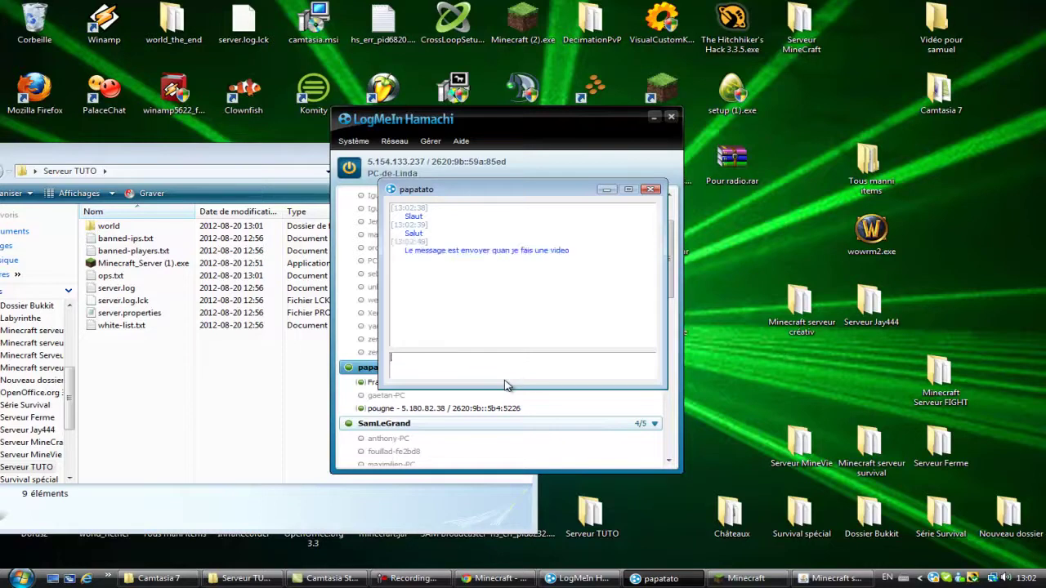
pyautogui.click(651, 190)
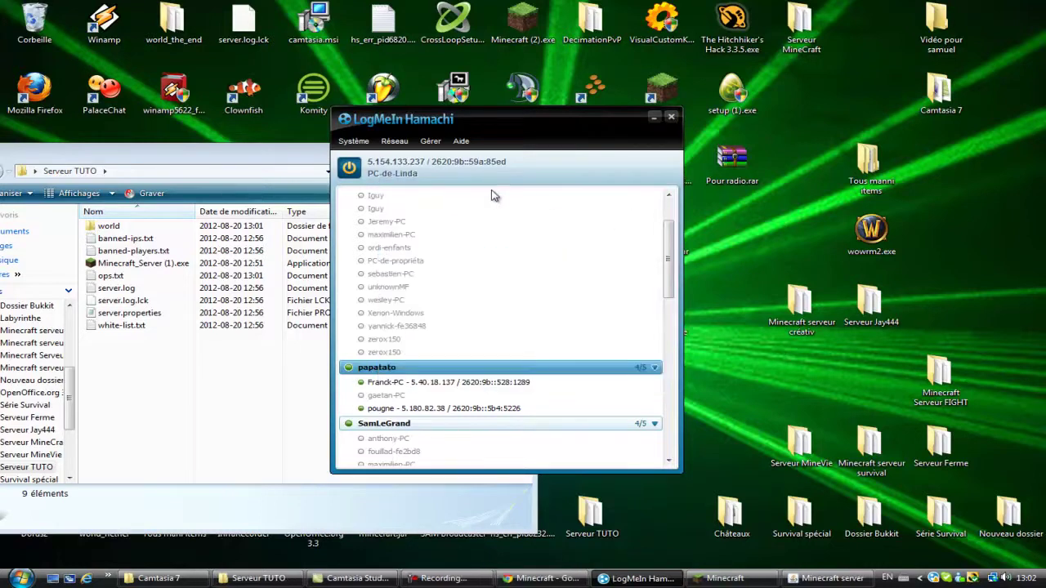
# Step: Resume Minecraft and walk around the dirt and grass terraces
pyautogui.moveTo(672, 261); pyautogui.dragTo(669, 315)
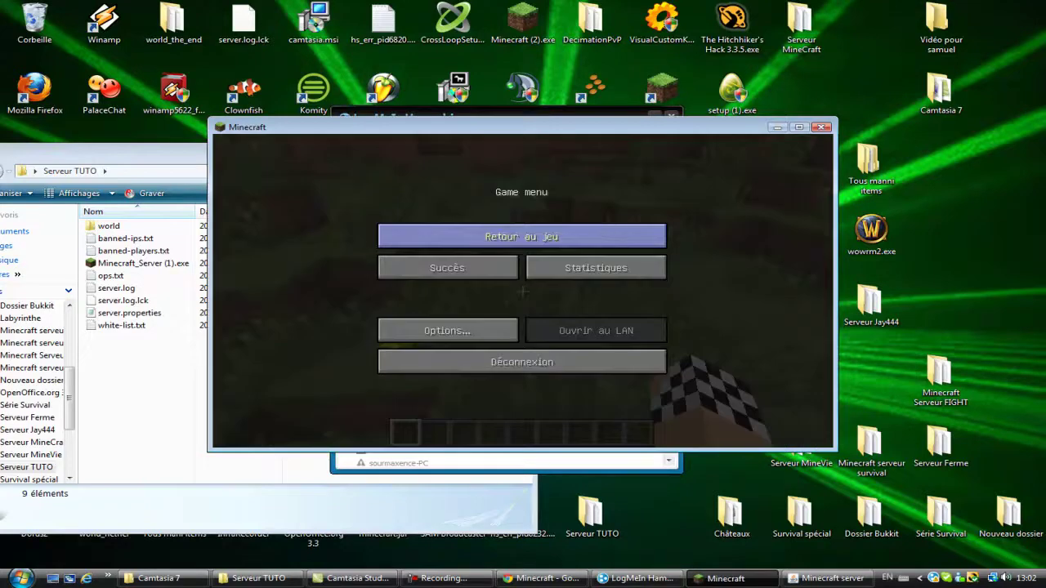
pyautogui.click(608, 236)
pyautogui.press('w')
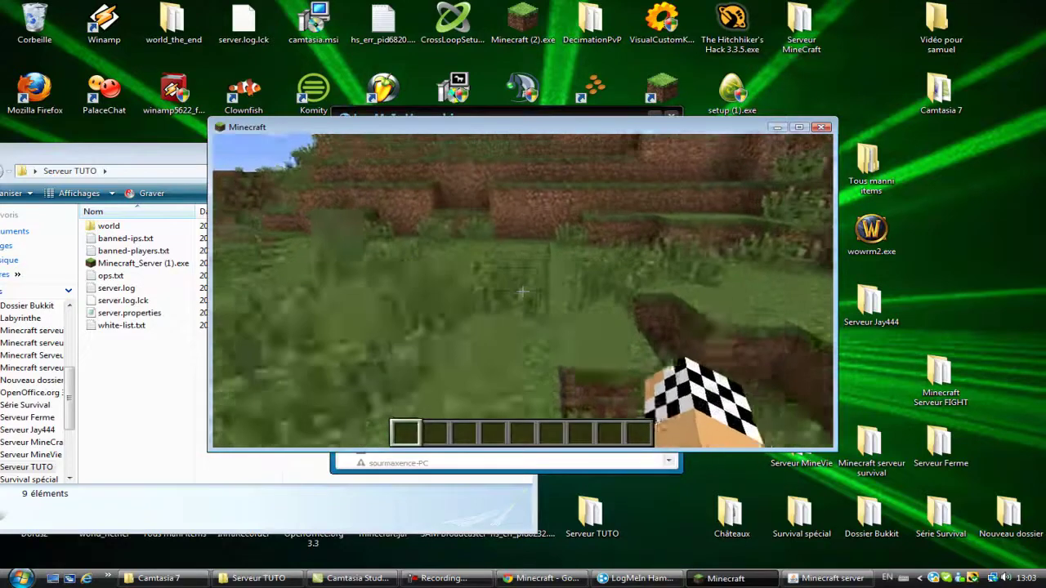
pyautogui.press('w')
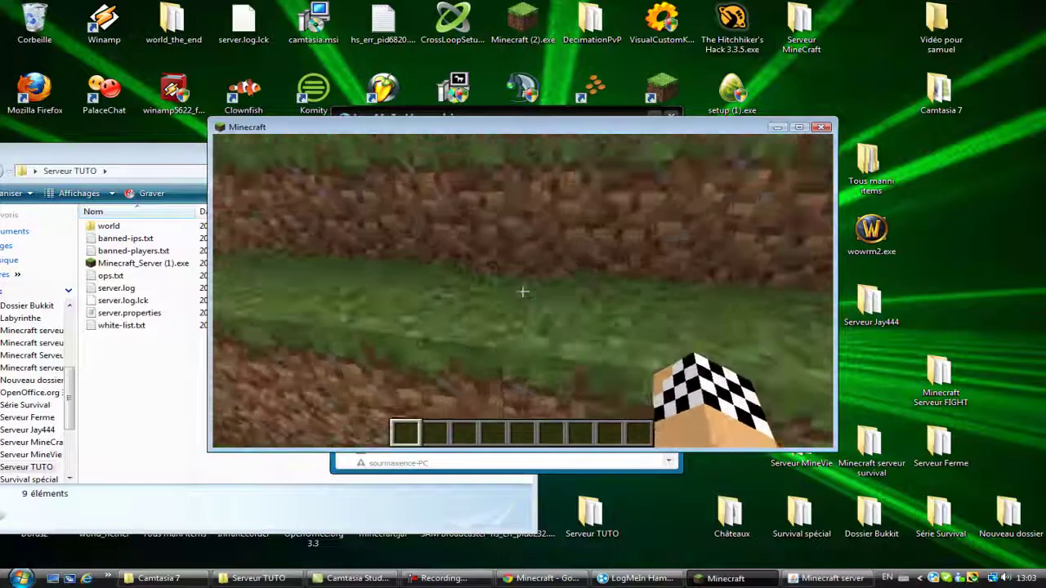
pyautogui.press('w')
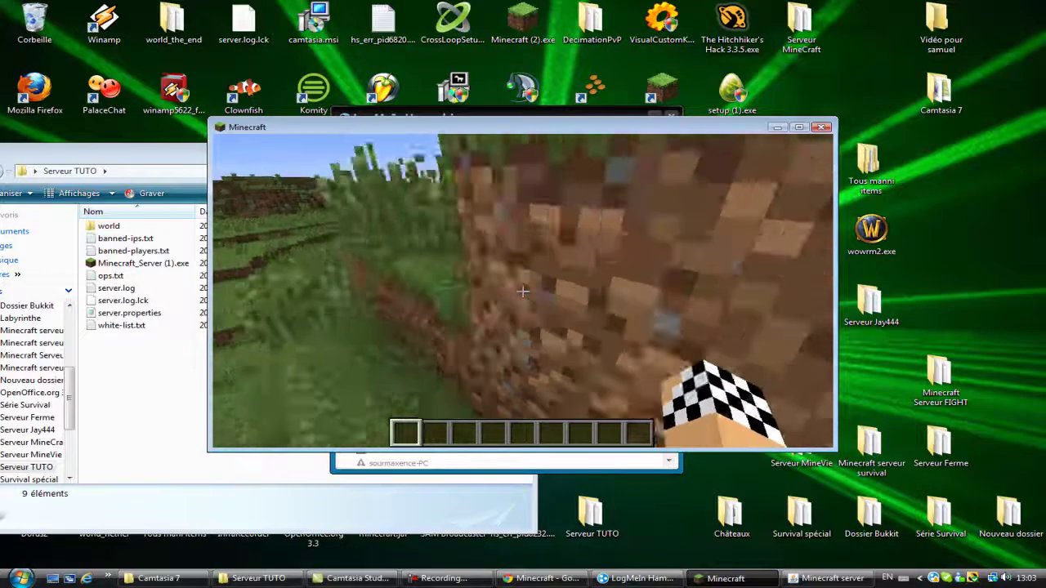
pyautogui.press('w')
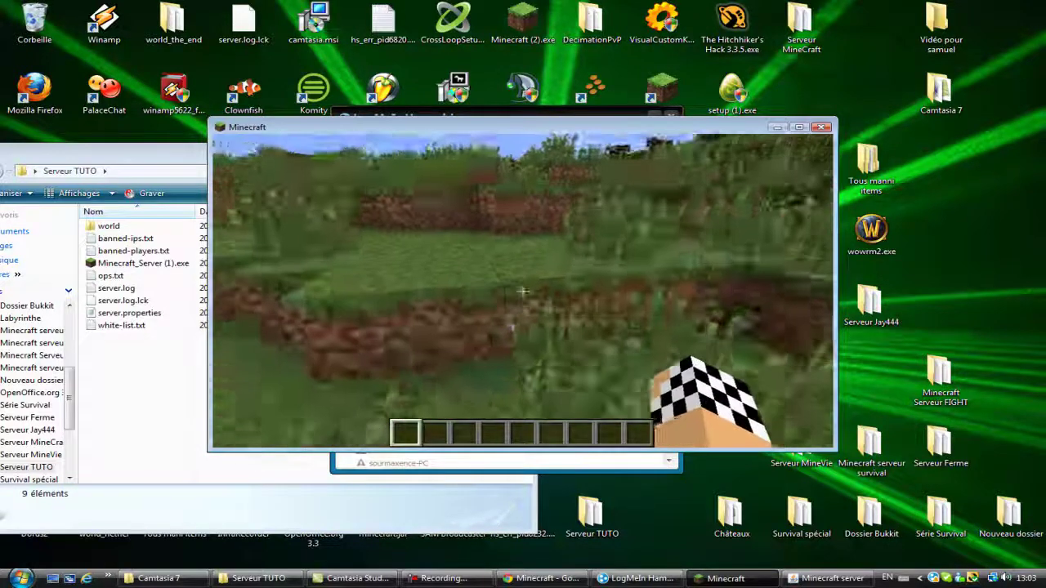
# Step: Pause to look over Hamachi's network list, play briefly, then pause the game again
pyautogui.press('Escape')
pyautogui.click(638, 578)
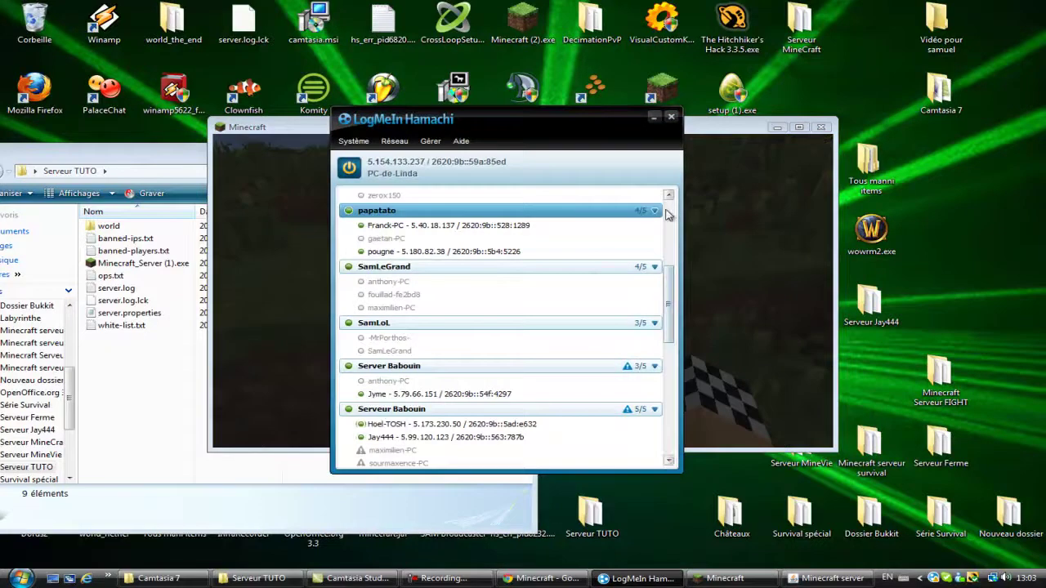
pyautogui.scroll(5, 675, 288)
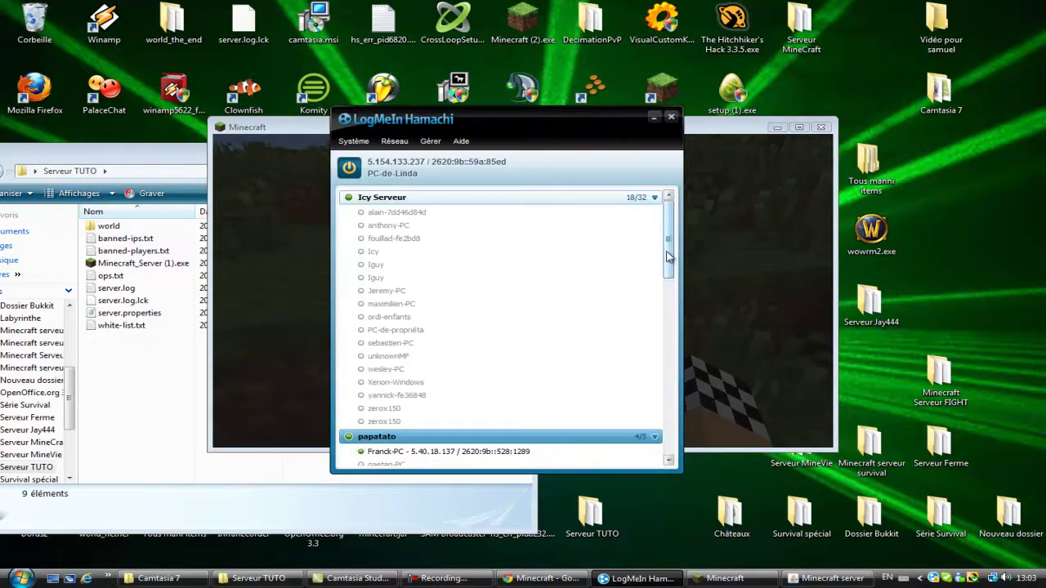
pyautogui.click(397, 142)
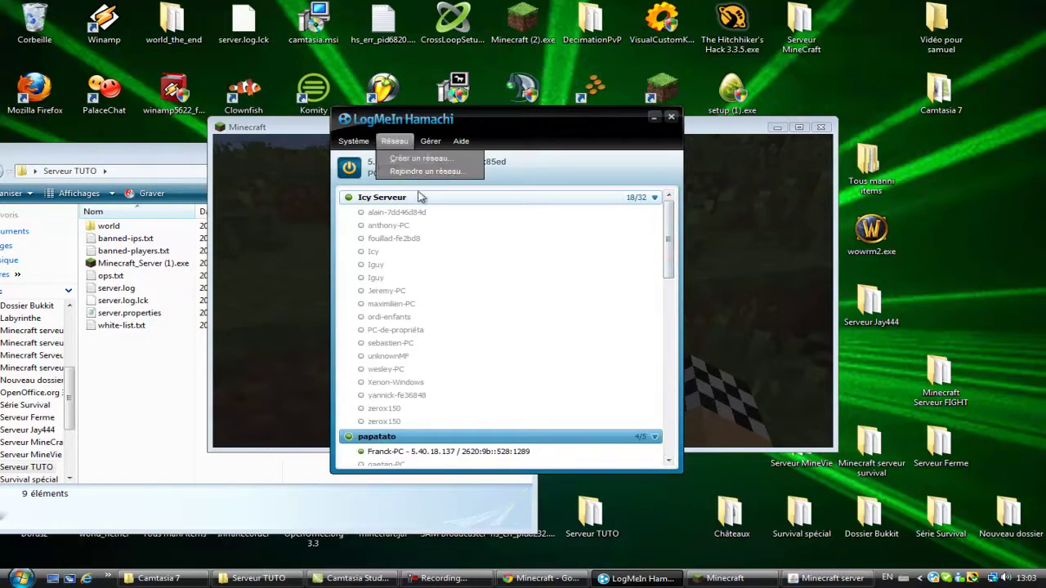
pyautogui.click(594, 236)
pyautogui.click(594, 235)
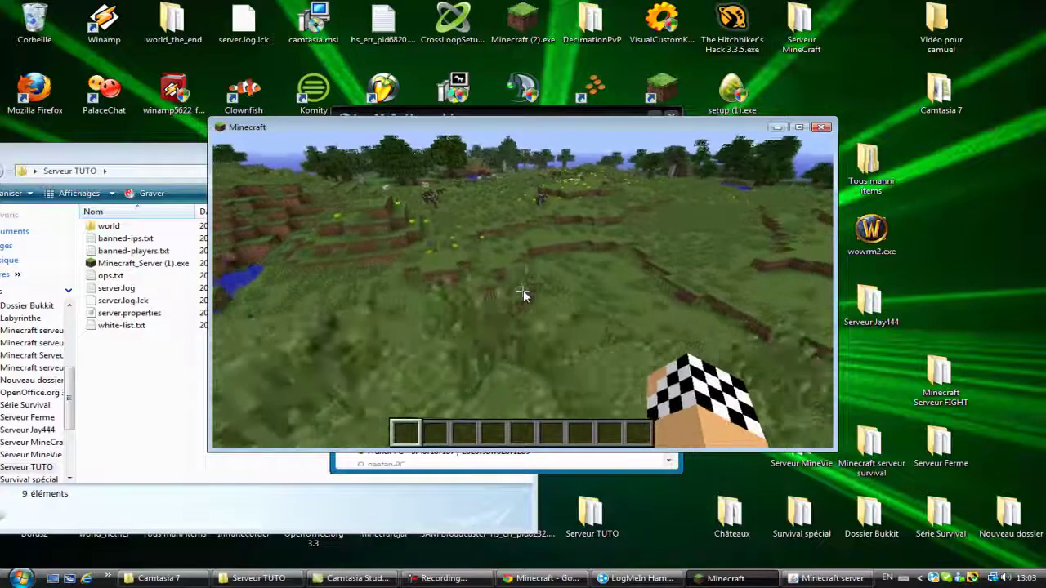
pyautogui.press('Escape')
pyautogui.hotkey('alt', 'Tab')
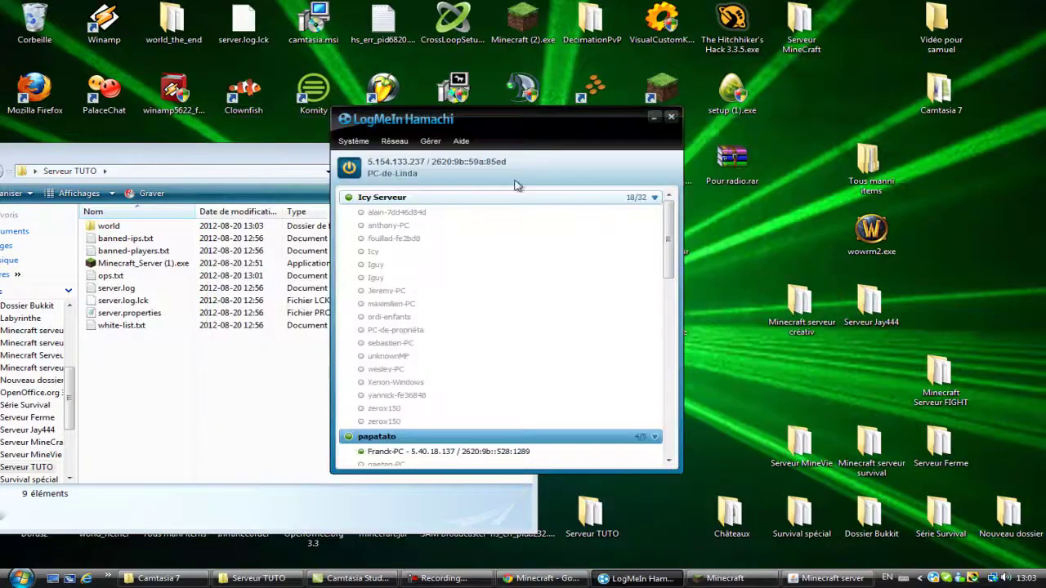
# Step: Minimize Hamachi, move the Serveur TUTO folder fully into view, and resume Minecraft
pyautogui.click(652, 118)
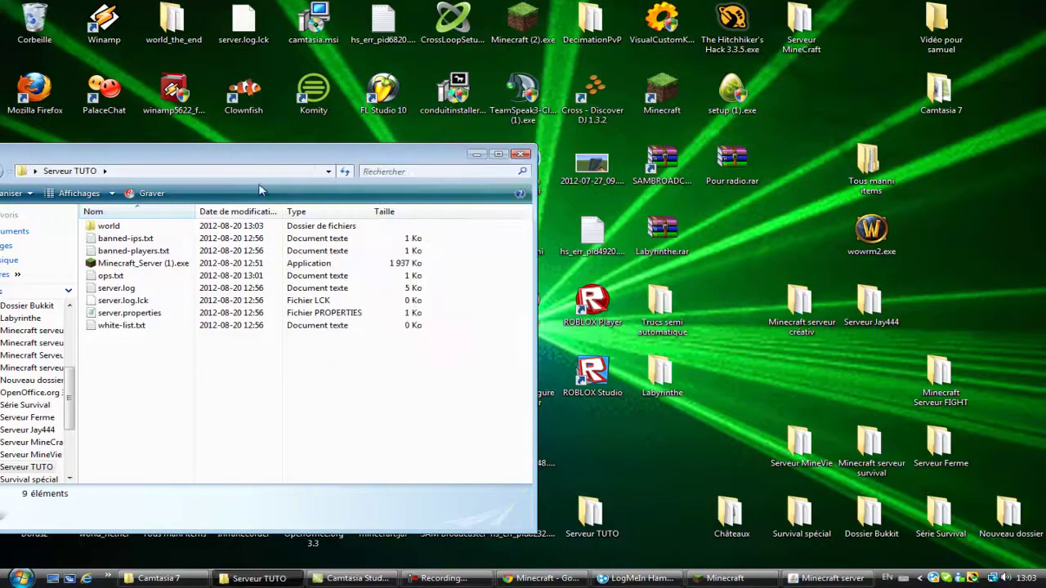
pyautogui.moveTo(307, 160); pyautogui.dragTo(394, 151)
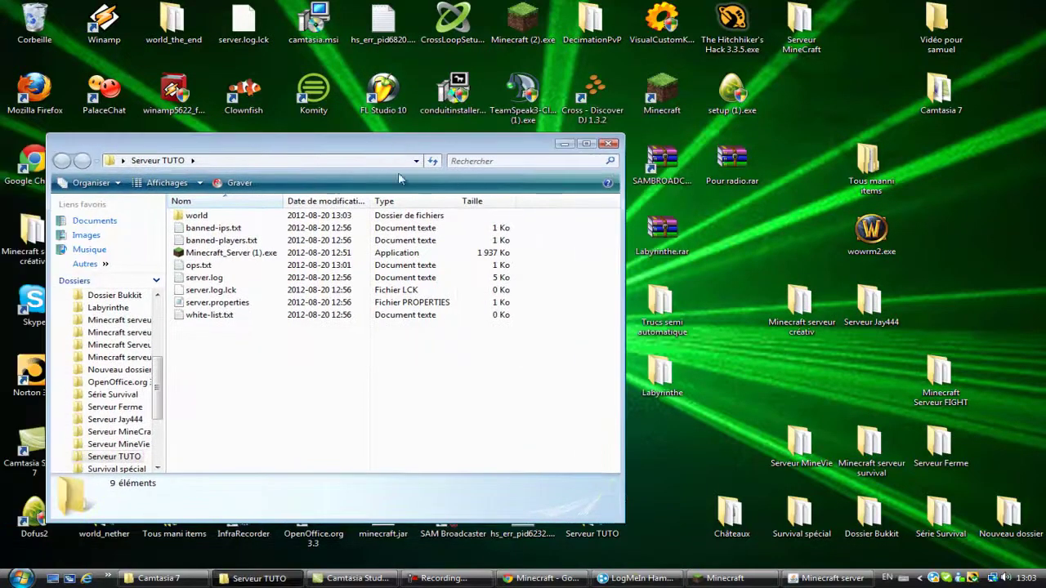
pyautogui.click(725, 578)
pyautogui.press('Escape')
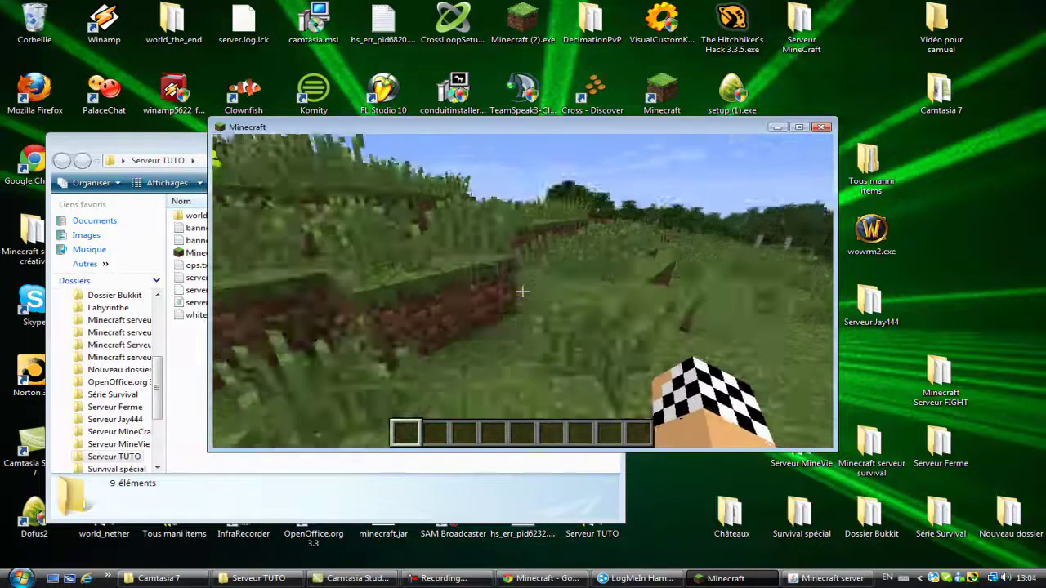
# Step: Walk past the dirt blocks across the field toward the trees, then pause and show the Serveur TUTO folder
pyautogui.press('w')
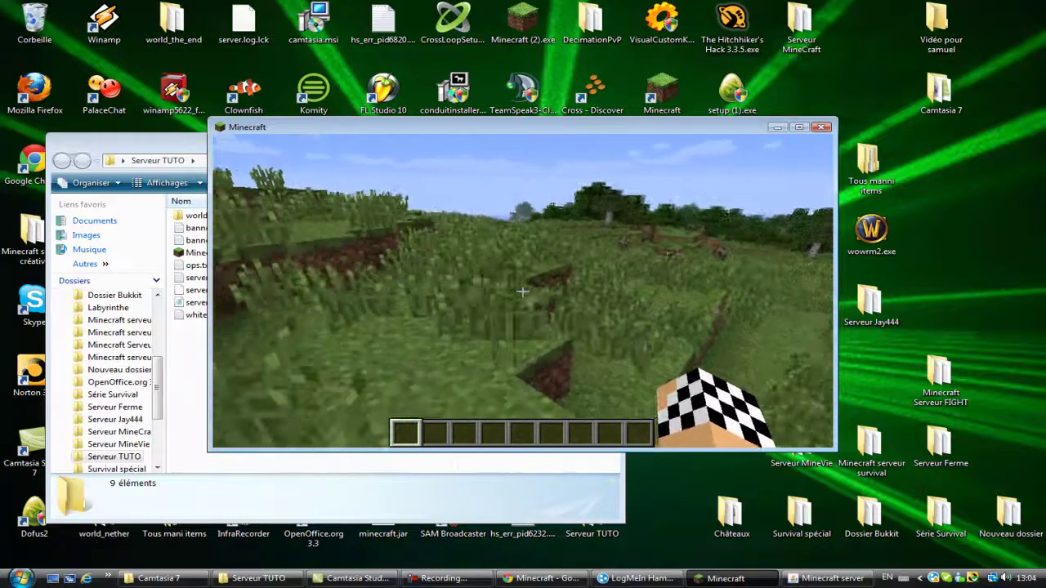
pyautogui.press('w')
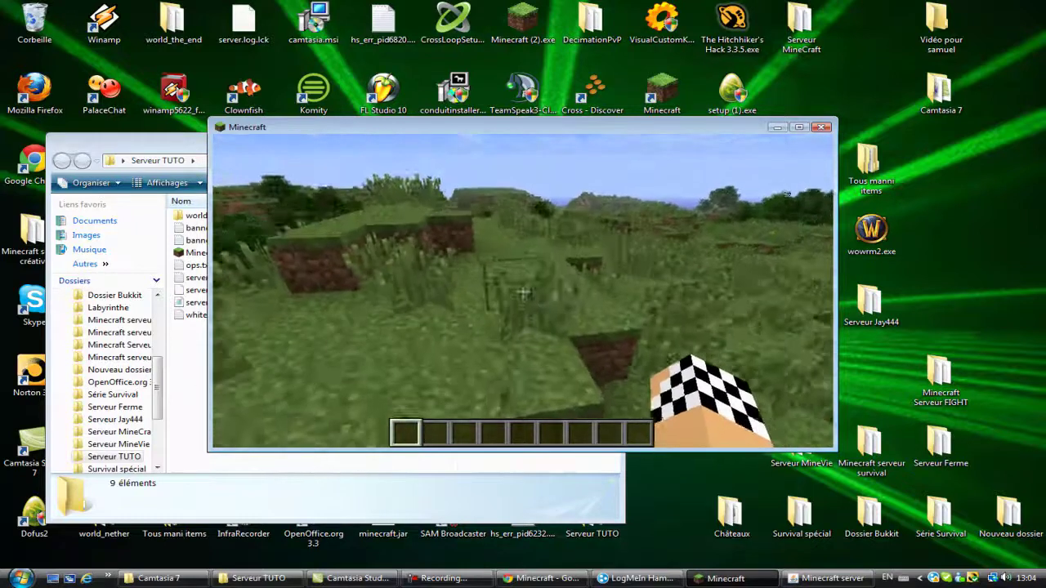
pyautogui.press('w')
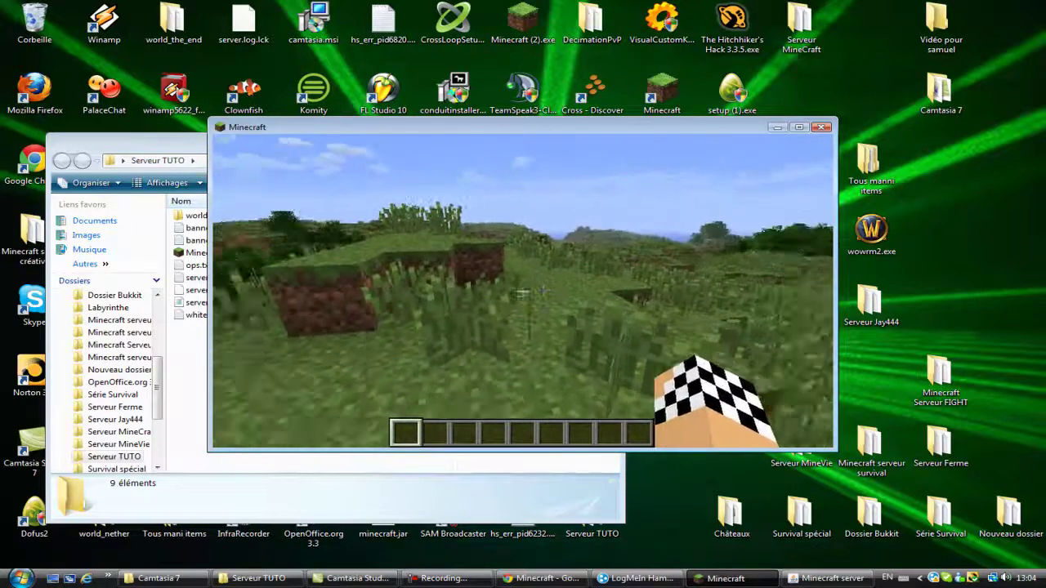
pyautogui.press('w')
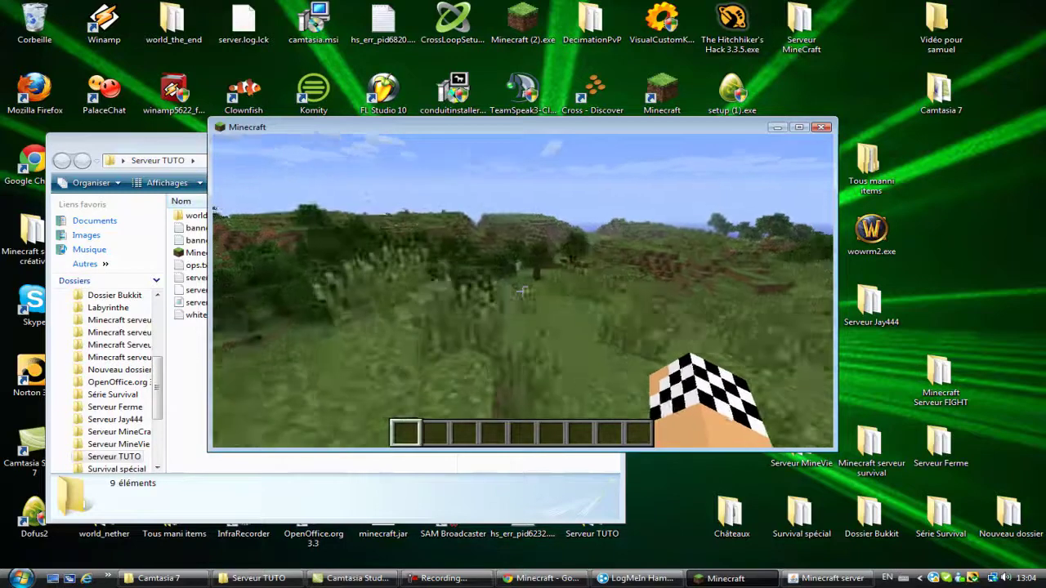
pyautogui.press('w')
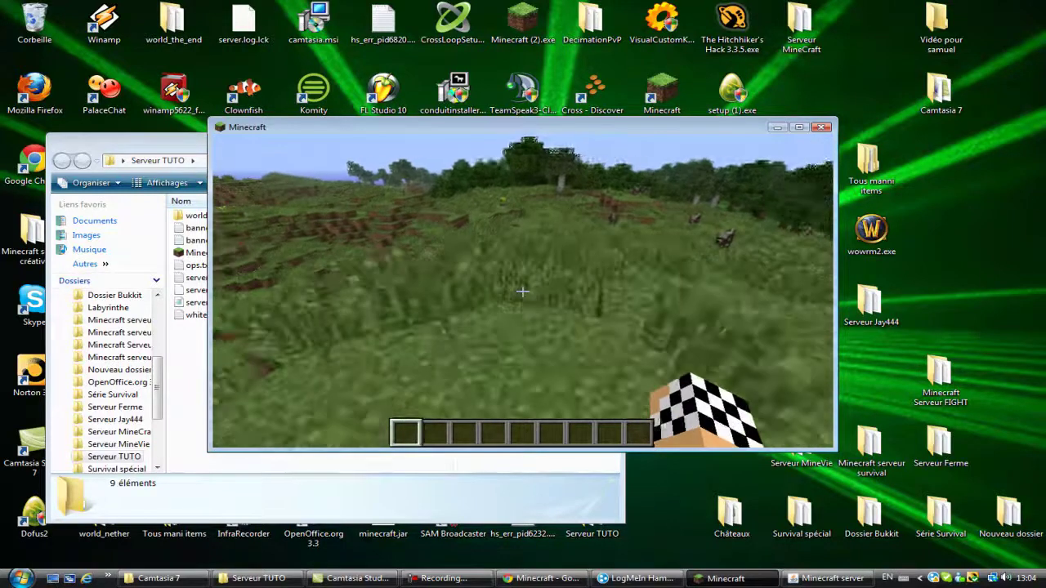
pyautogui.press('w')
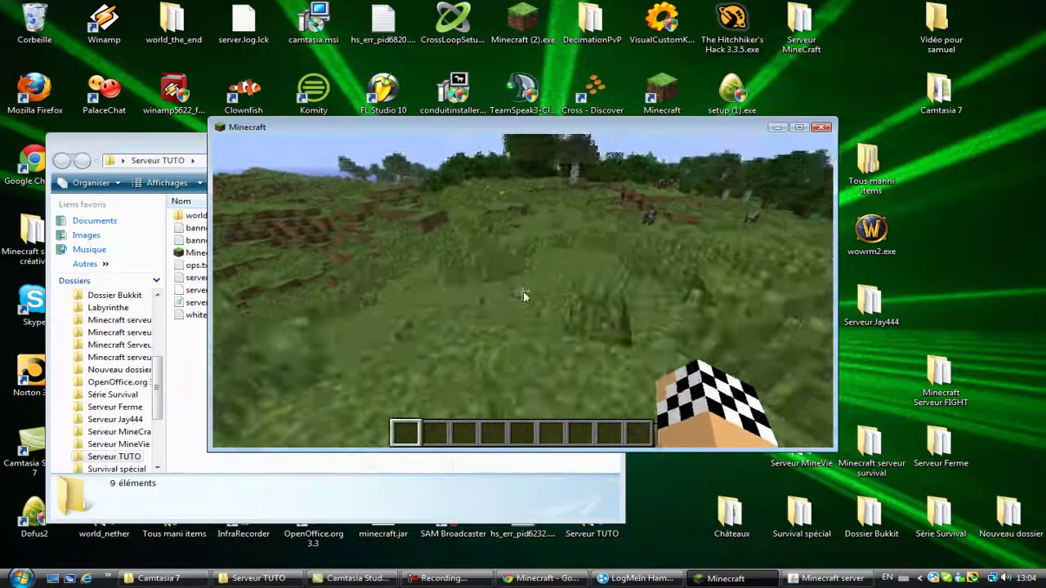
pyautogui.press('Escape')
pyautogui.click(183, 382)
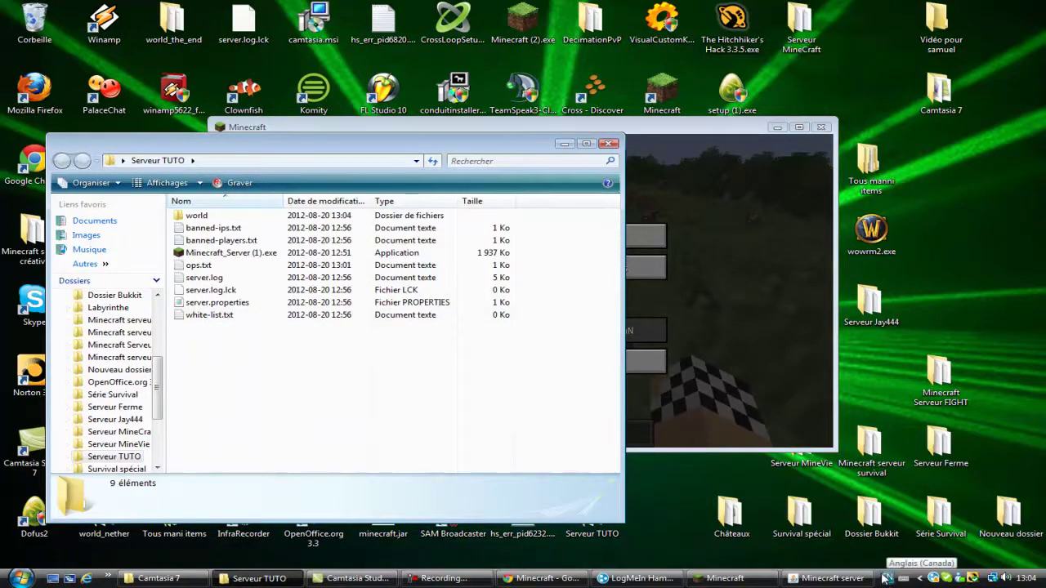
# Step: Reply 'Cam' and 'TUTO COMMENT FAIRE UNE SERVEUR 1.3.1 AVEC HAMACHI' in the network chat
pyautogui.click(935, 579)
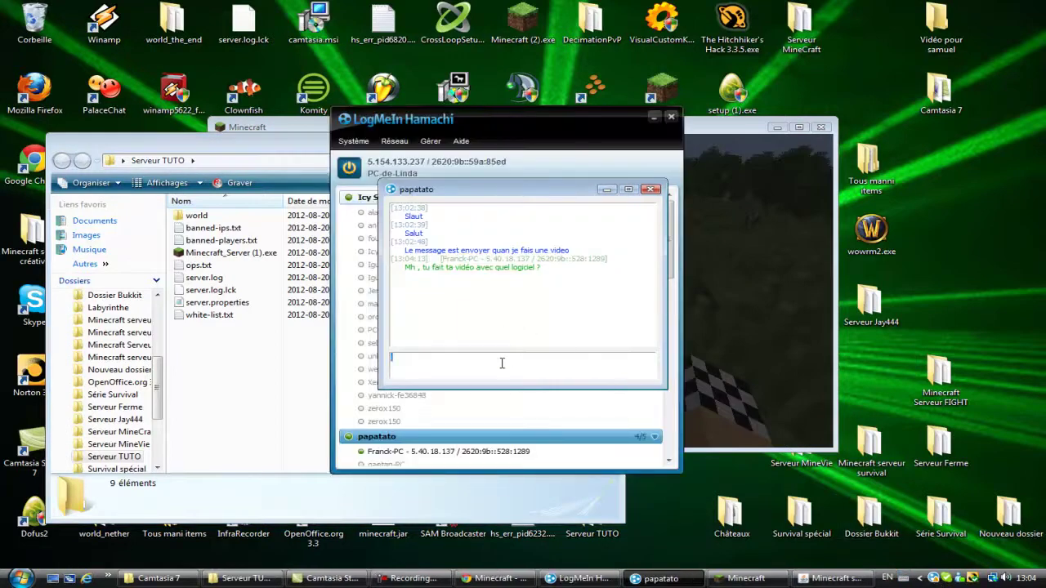
pyautogui.write('Camstudio')
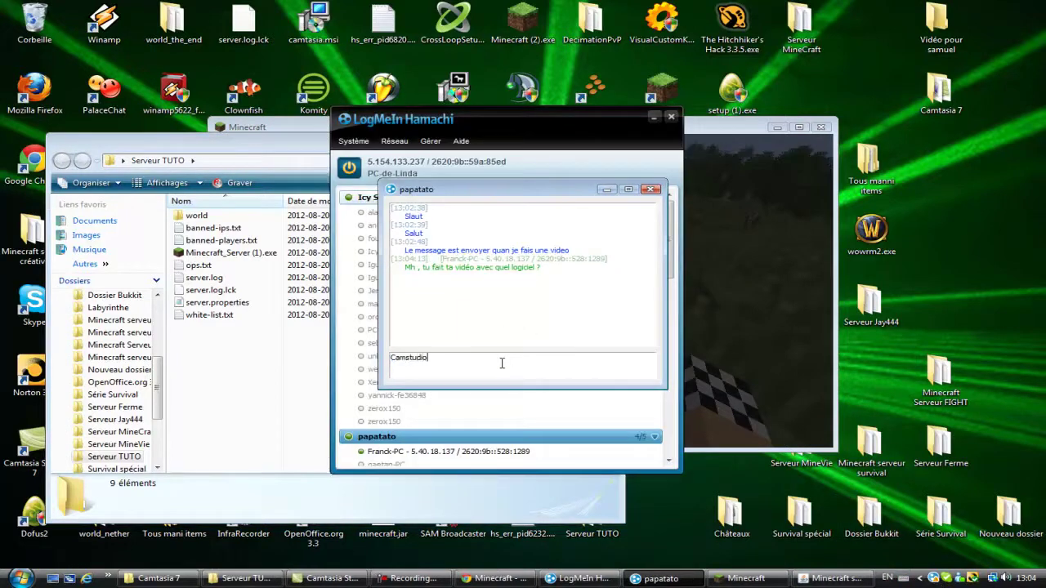
pyautogui.press('Return')
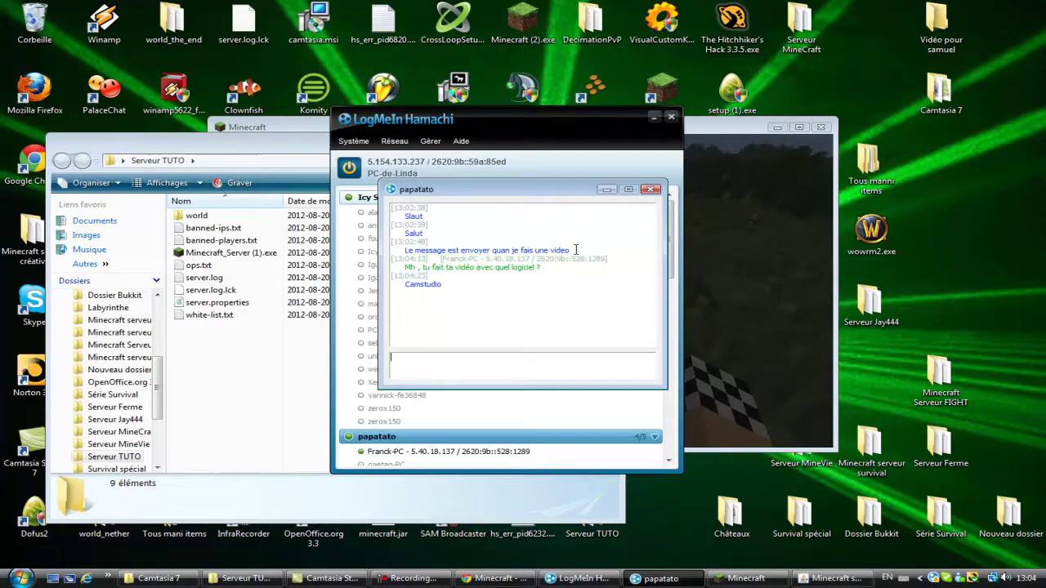
pyautogui.write('TUTO COMMENT FAIRE UNE SERVEUR 1.3.1')
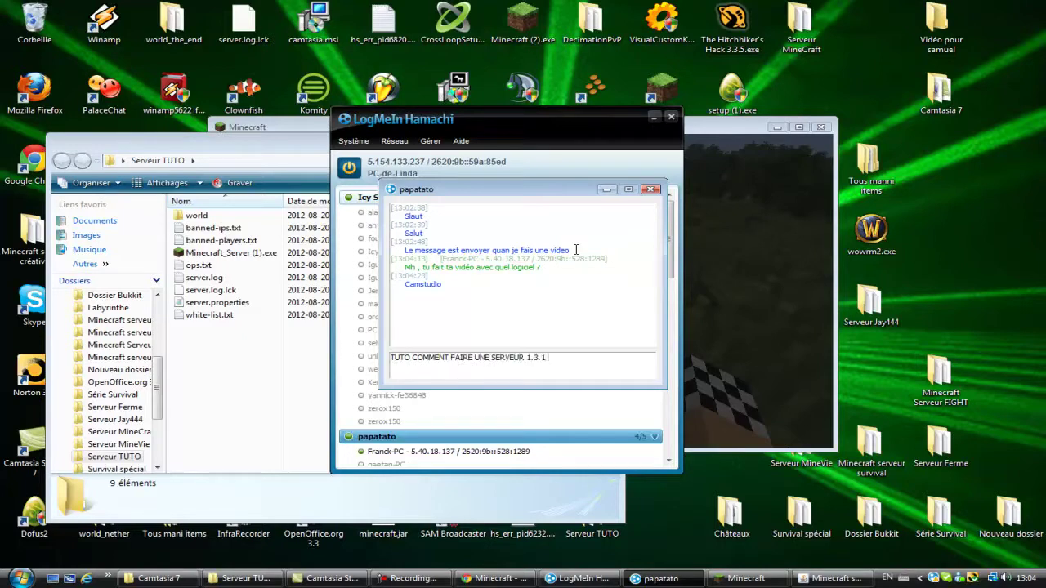
pyautogui.write(' AVEC HAMACHI')
pyautogui.press('Return')
# Step: Briefly resume and re-pause Minecraft, then close the chat and minimize Hamachi
pyautogui.click(722, 244)
pyautogui.click(593, 235)
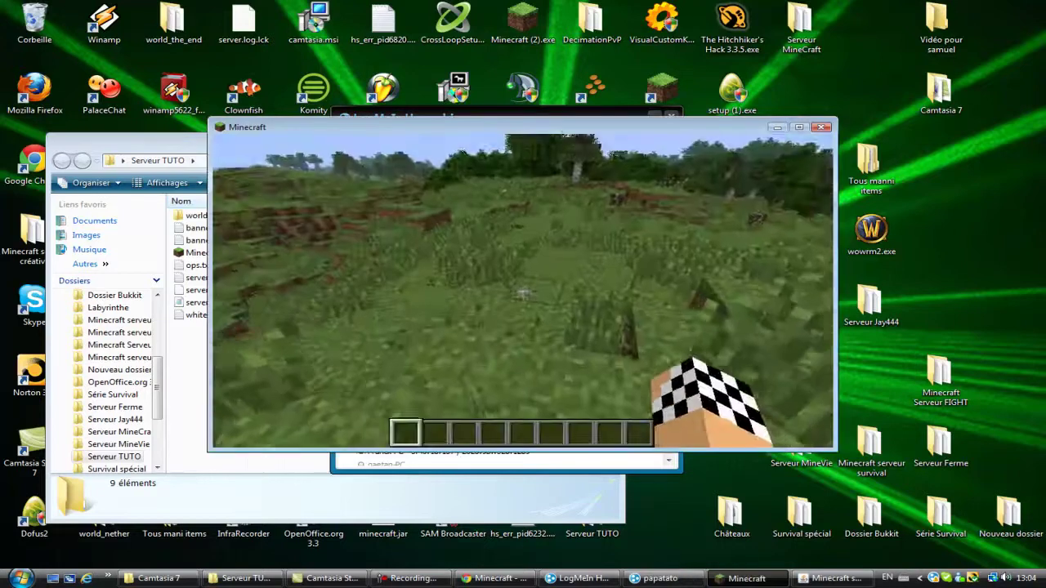
pyautogui.press('Escape')
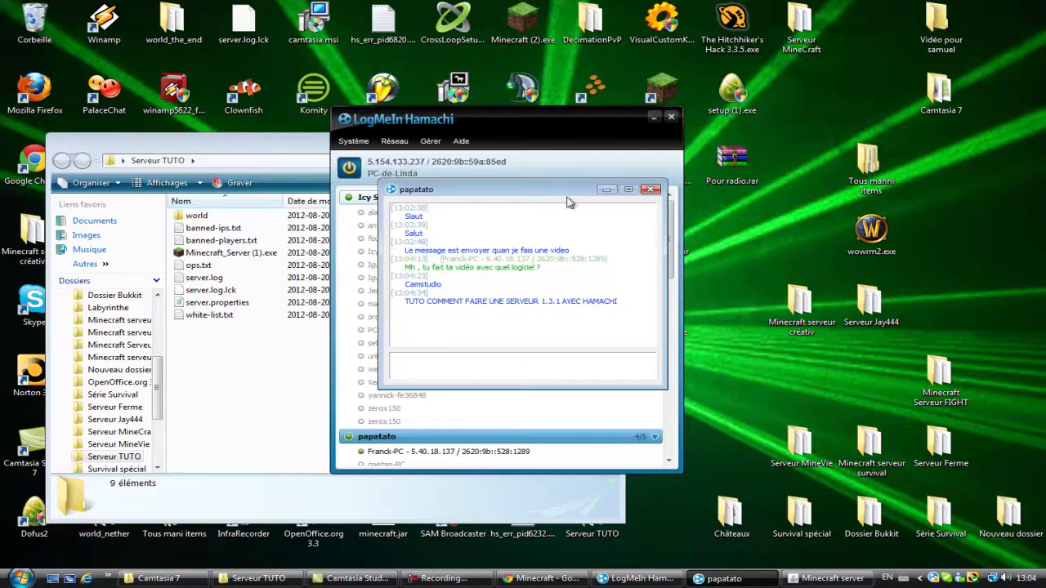
pyautogui.click(651, 191)
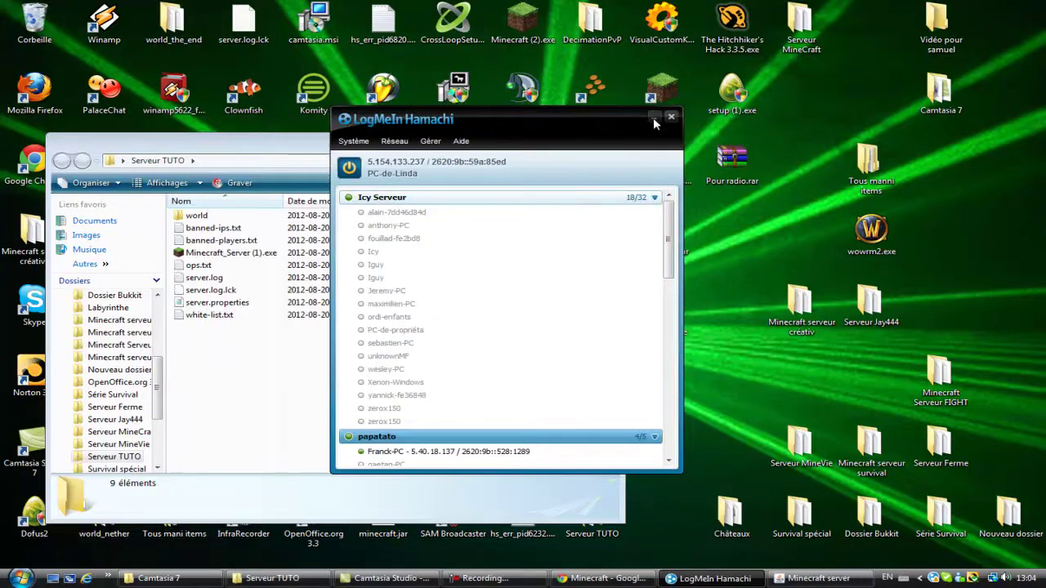
pyautogui.click(654, 117)
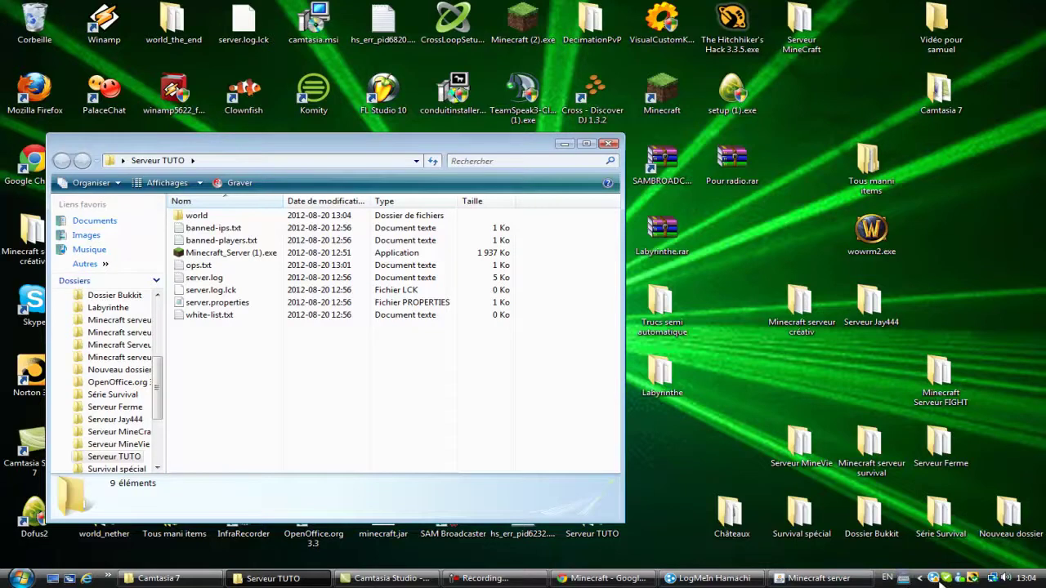
# Step: Reopen the network chat and answer the version question with '1.3.1'
pyautogui.click(546, 368)
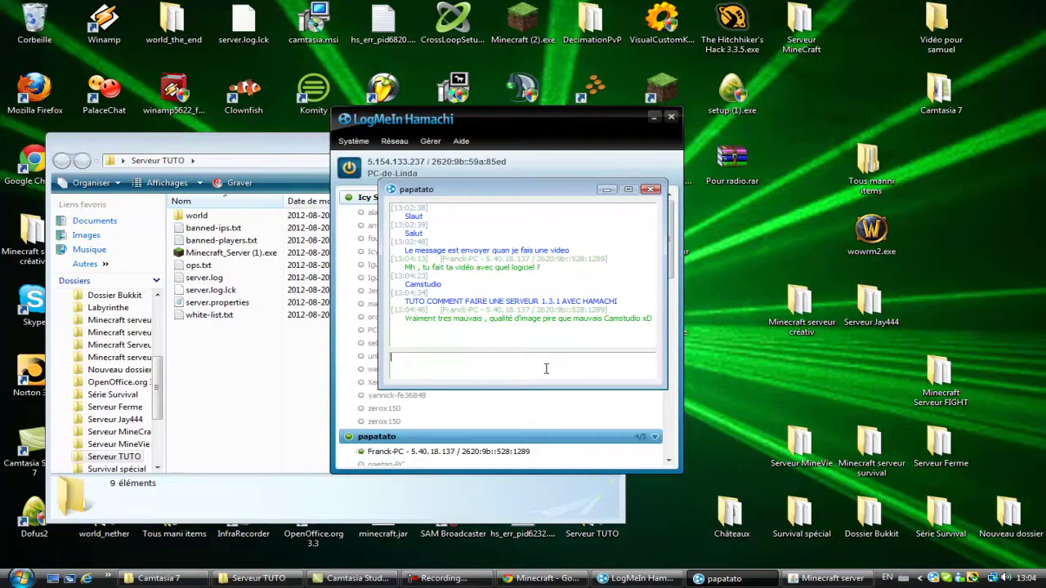
pyautogui.click(695, 457)
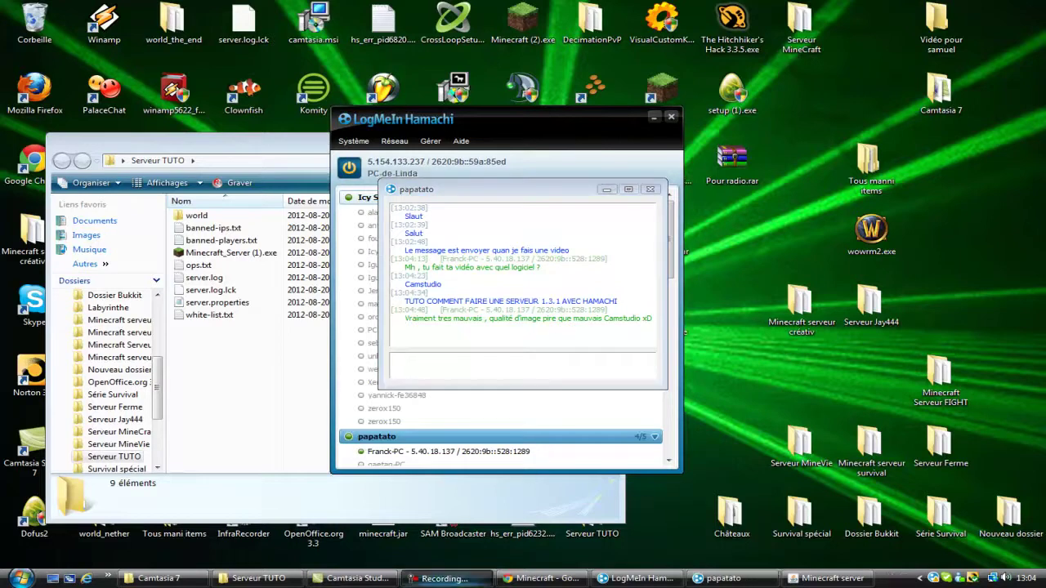
pyautogui.click(547, 371)
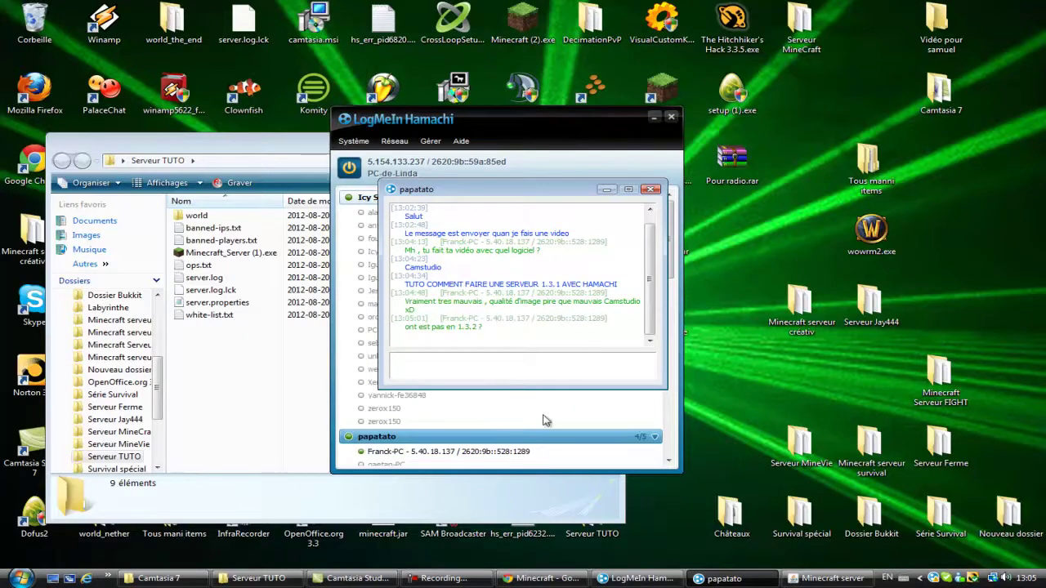
pyautogui.click(529, 23)
pyautogui.click(532, 366)
pyautogui.write('1.3.1')
pyautogui.press('Return')
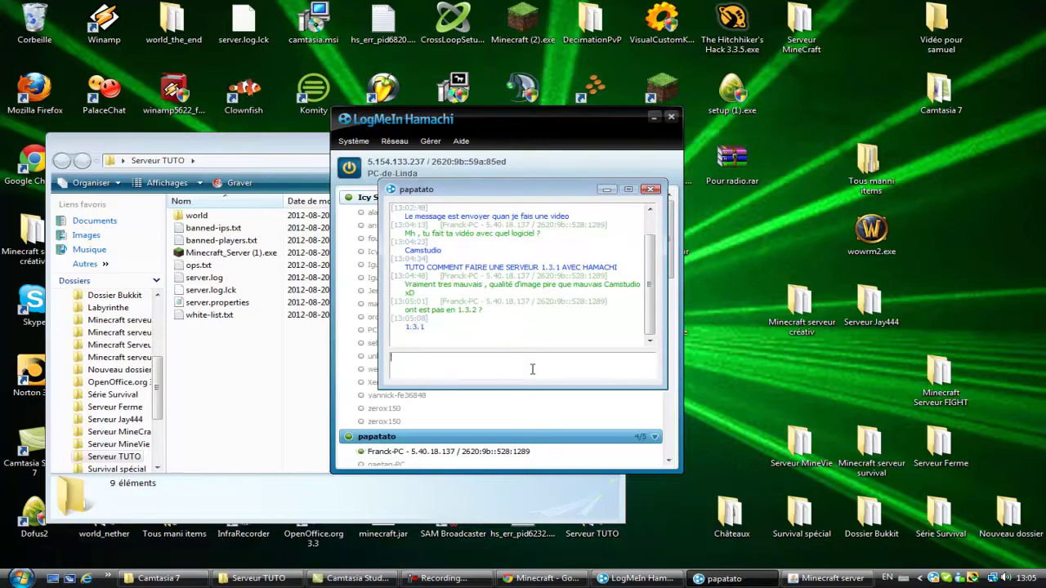
pyautogui.click(533, 25)
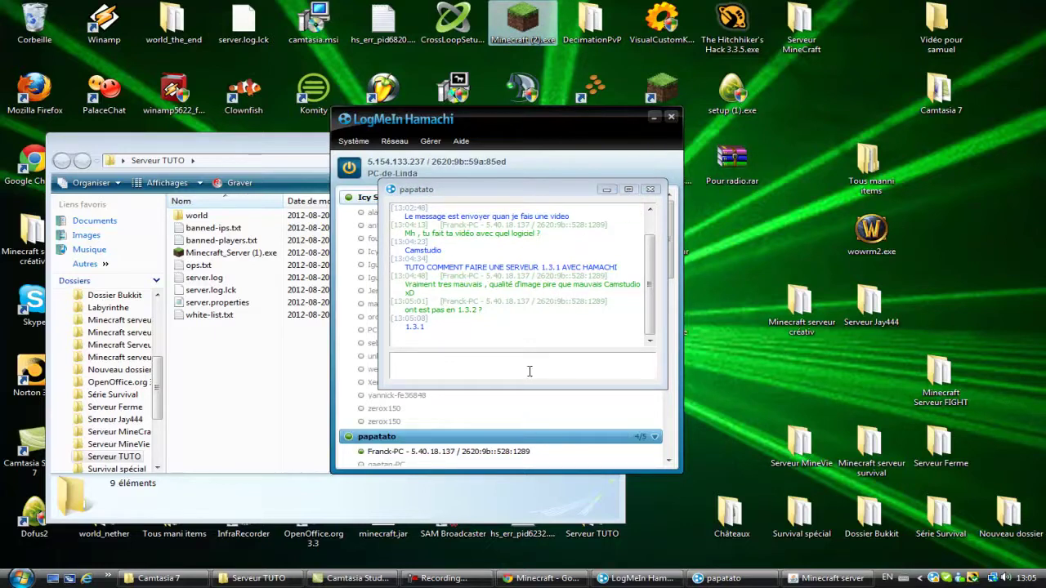
# Step: Launch Minecraft (2).exe, enter the 1.3.1 game, and minimize its window
pyautogui.click(655, 120)
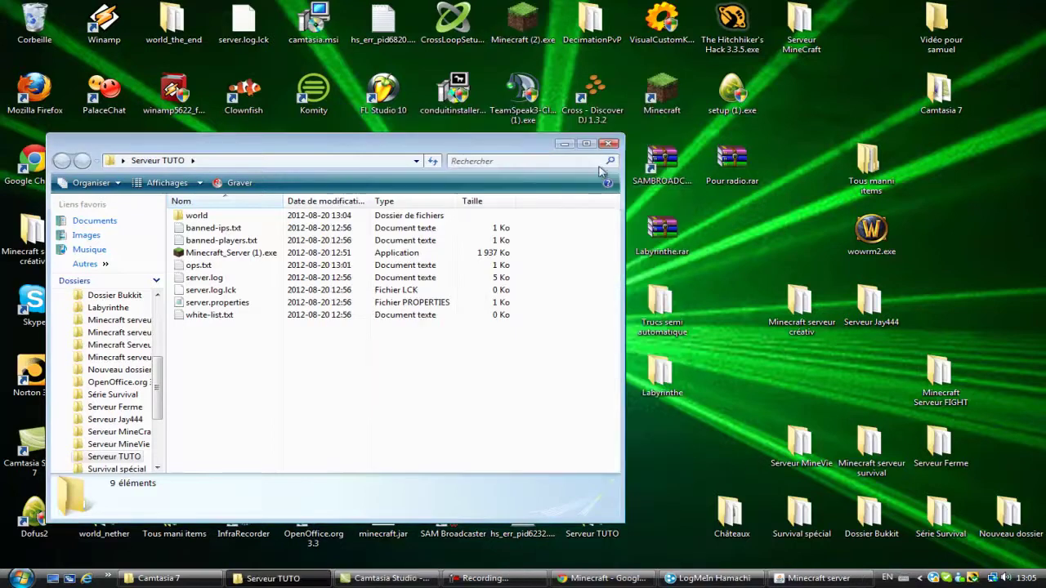
pyautogui.doubleClick(532, 11)
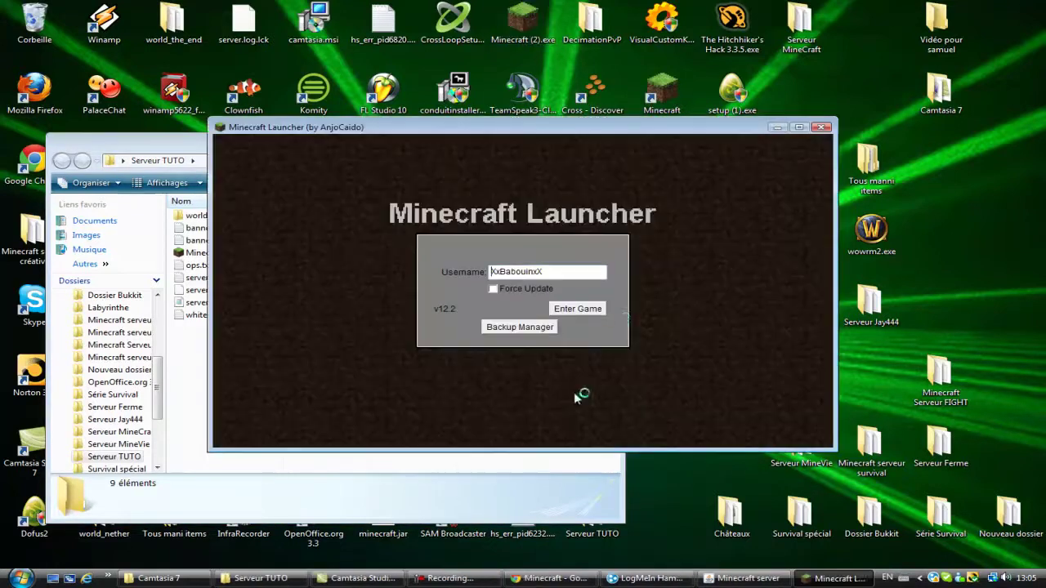
pyautogui.click(594, 317)
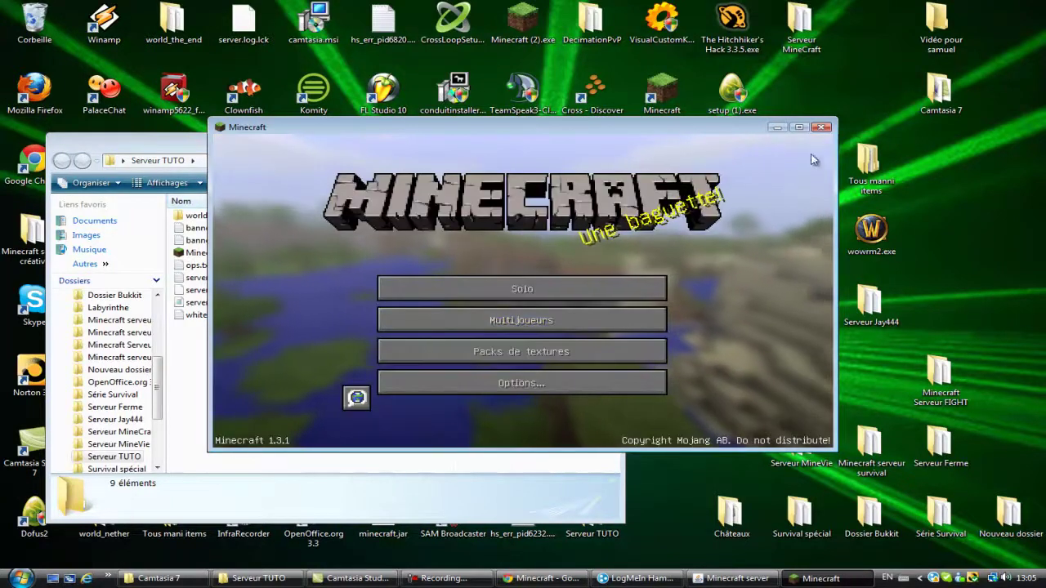
pyautogui.click(777, 128)
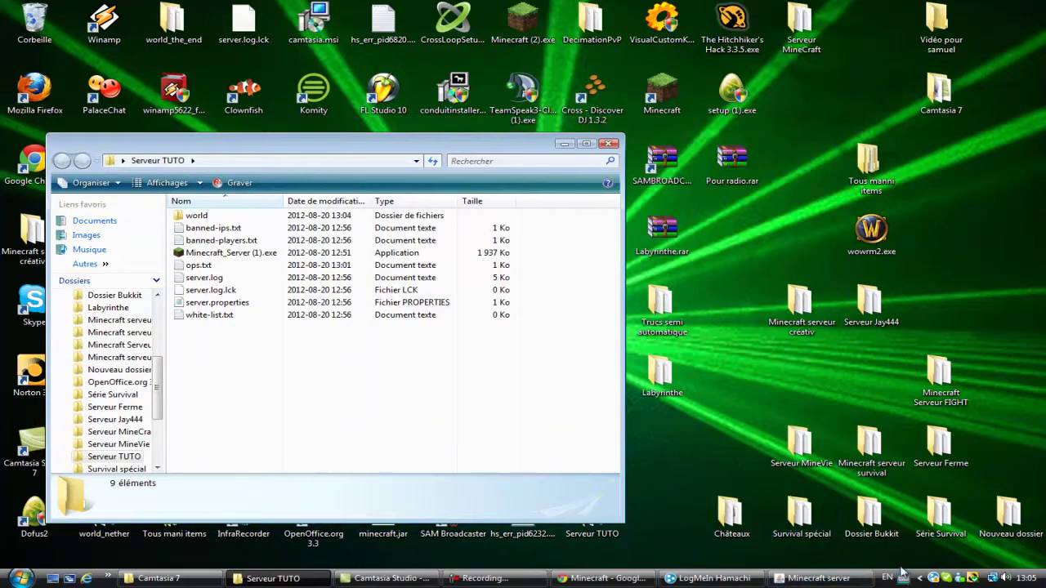
# Step: Close the Hamachi network chat and minimize Hamachi
pyautogui.click(709, 578)
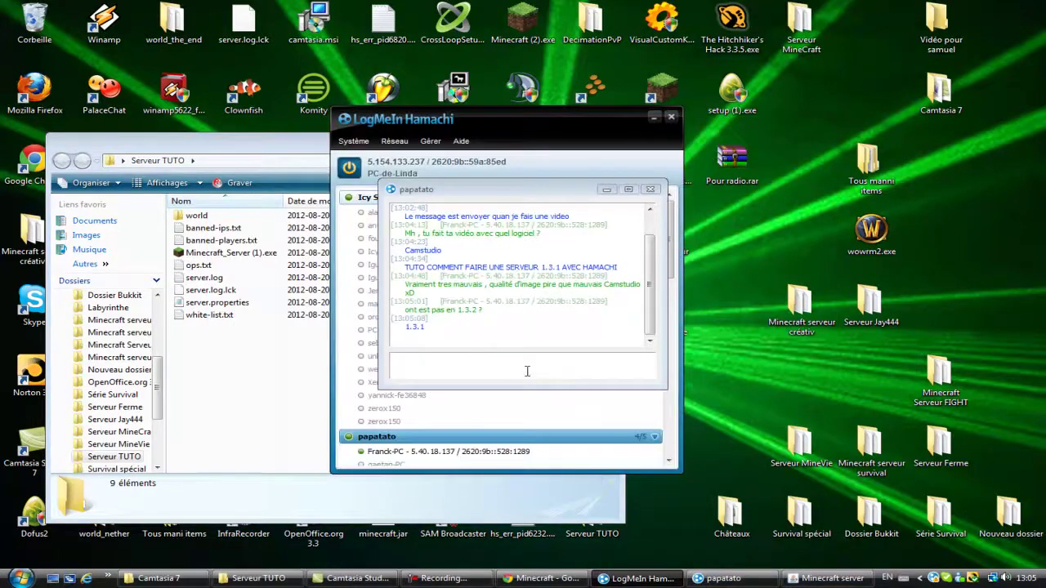
pyautogui.click(527, 370)
pyautogui.click(654, 190)
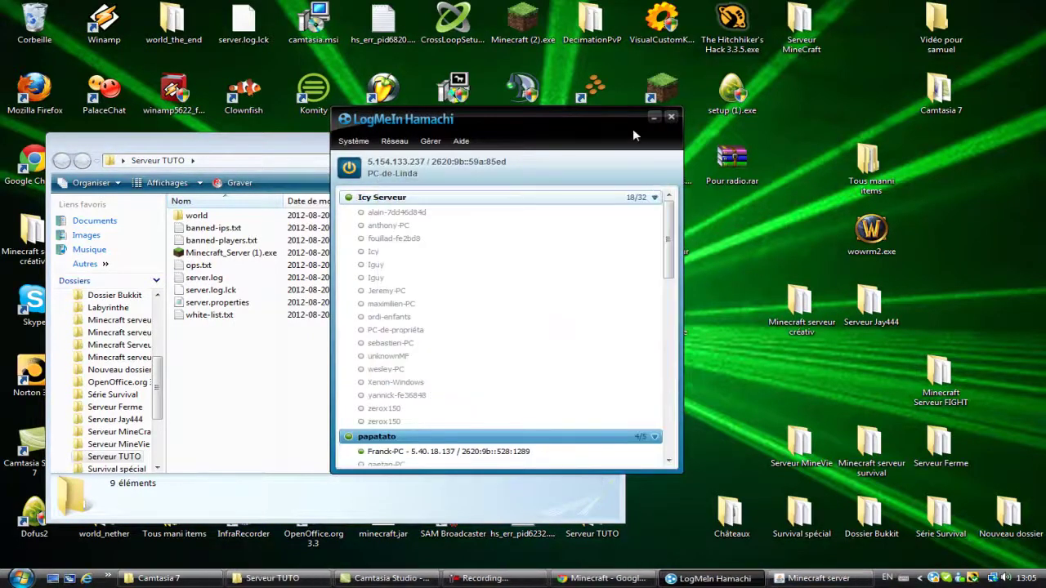
pyautogui.click(653, 117)
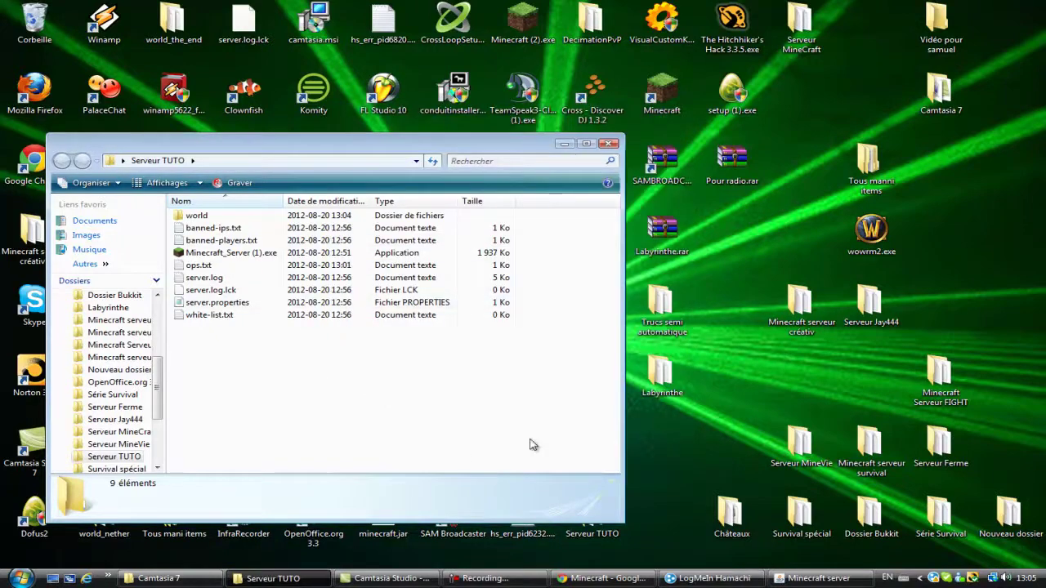
pyautogui.click(490, 578)
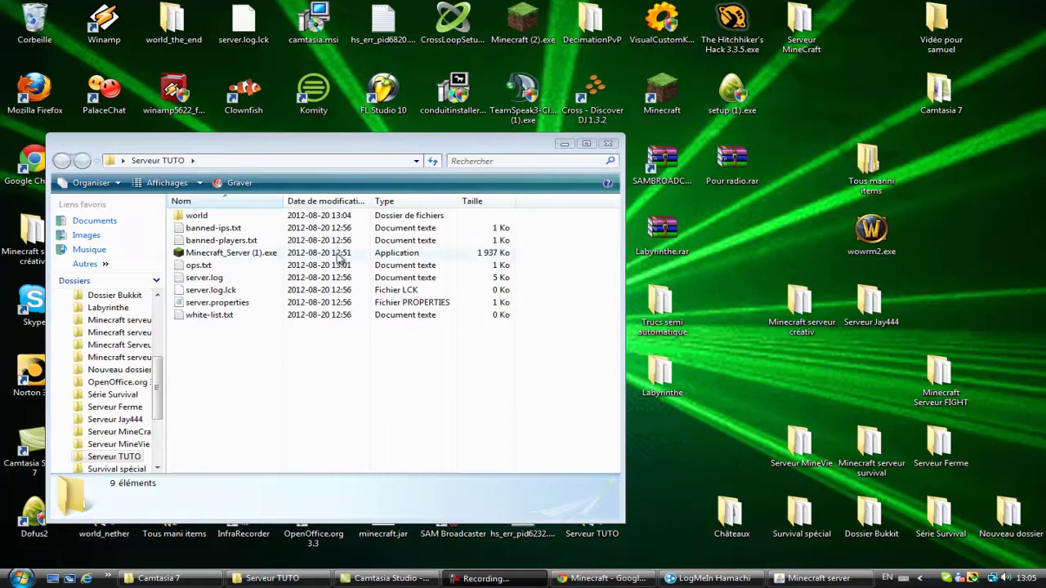